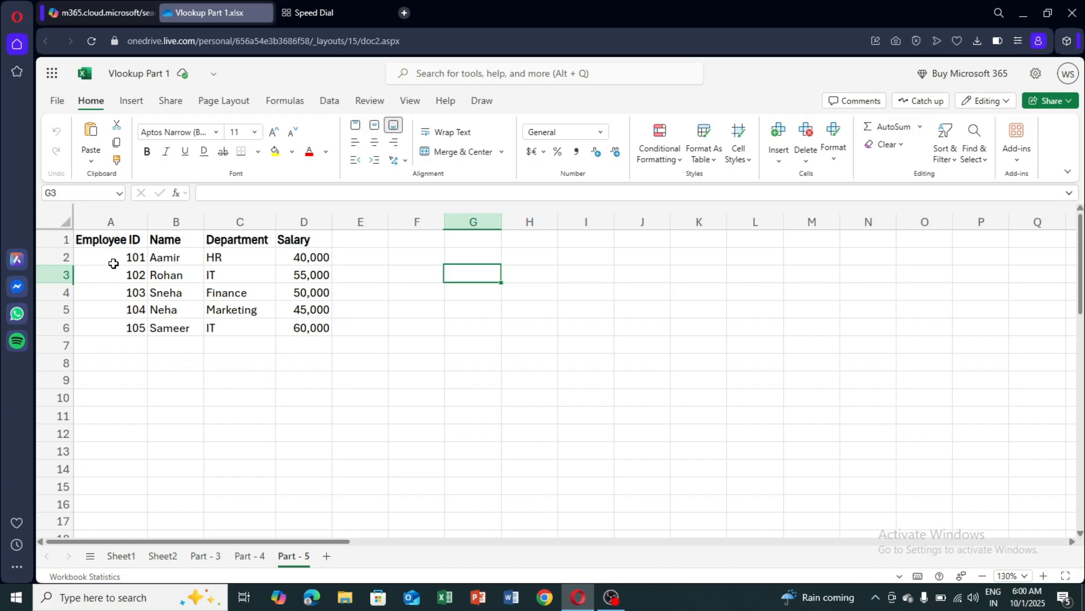
Step: Enter =INDEX(D2:D6,4,0) in cell E9 to return the fourth entry of the Salary column
click(143, 258)
drag(143, 260, 298, 327)
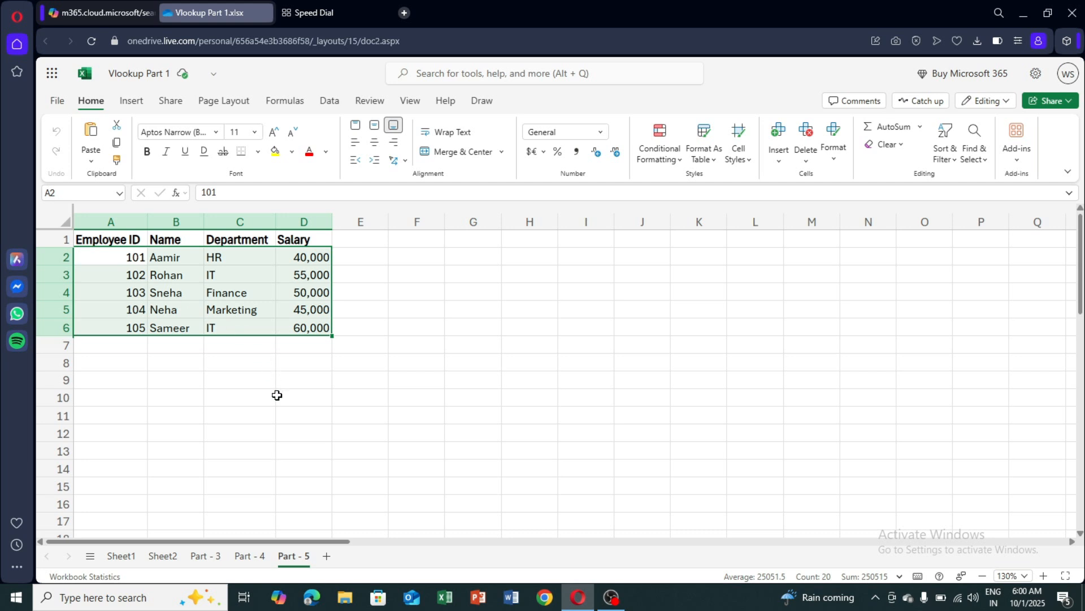
click(360, 386)
text(=index)
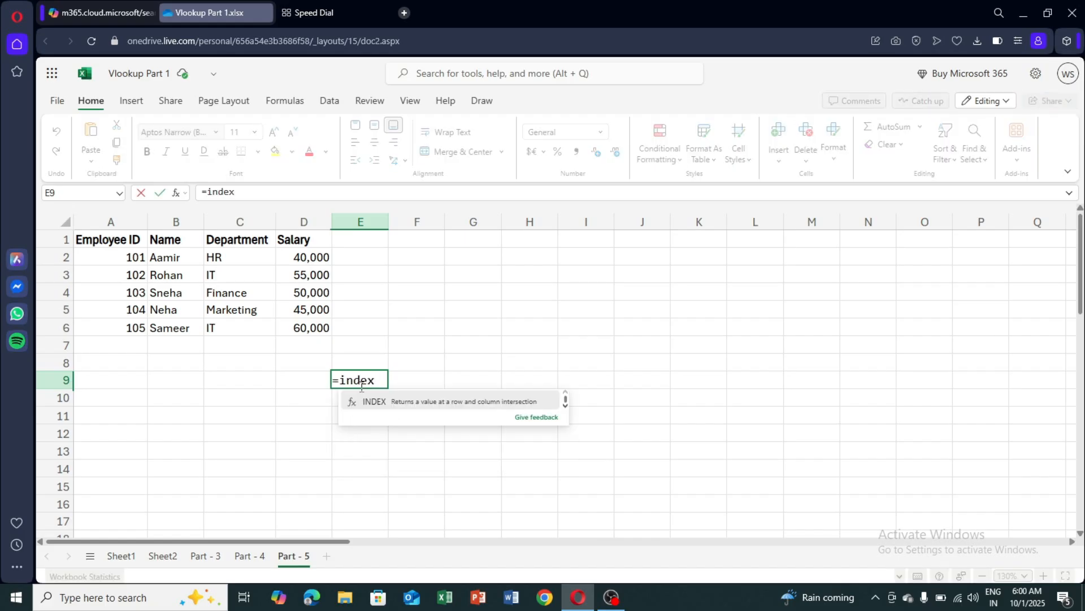
text(()
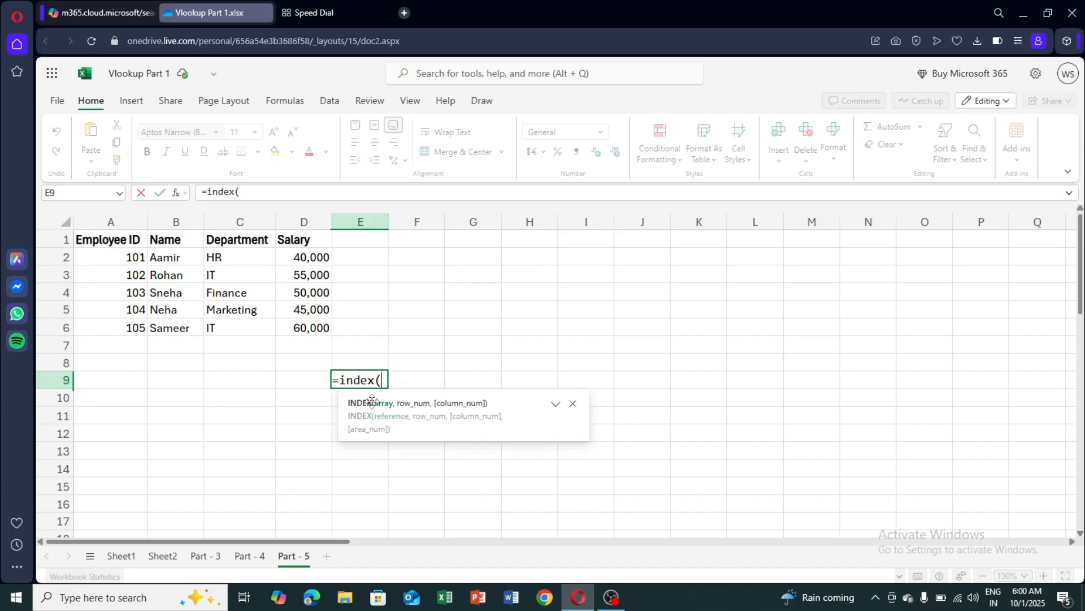
drag(126, 261, 301, 326)
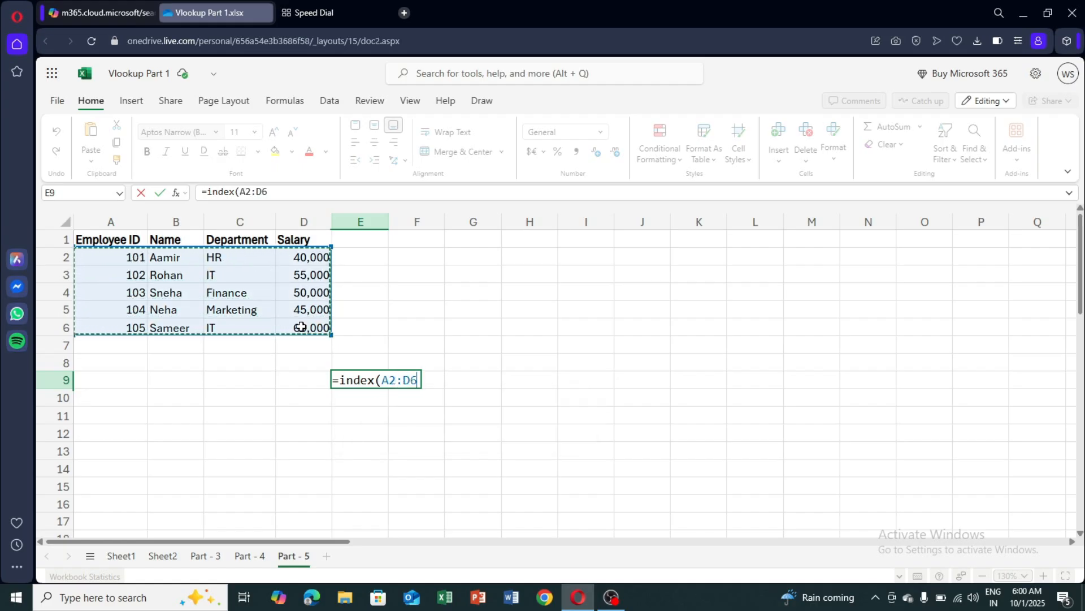
drag(300, 257, 300, 328)
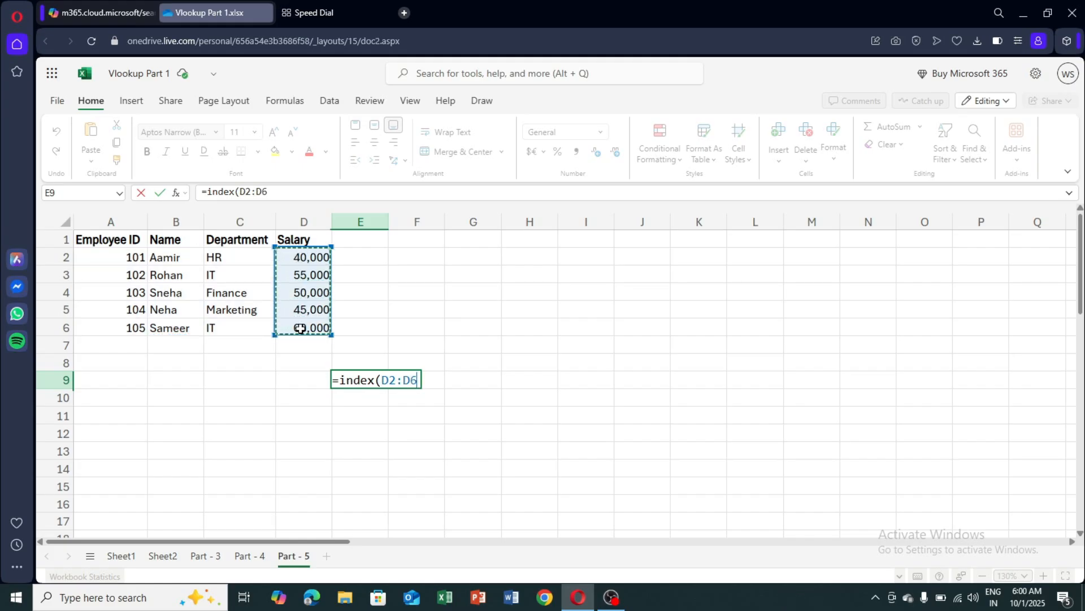
text(,)
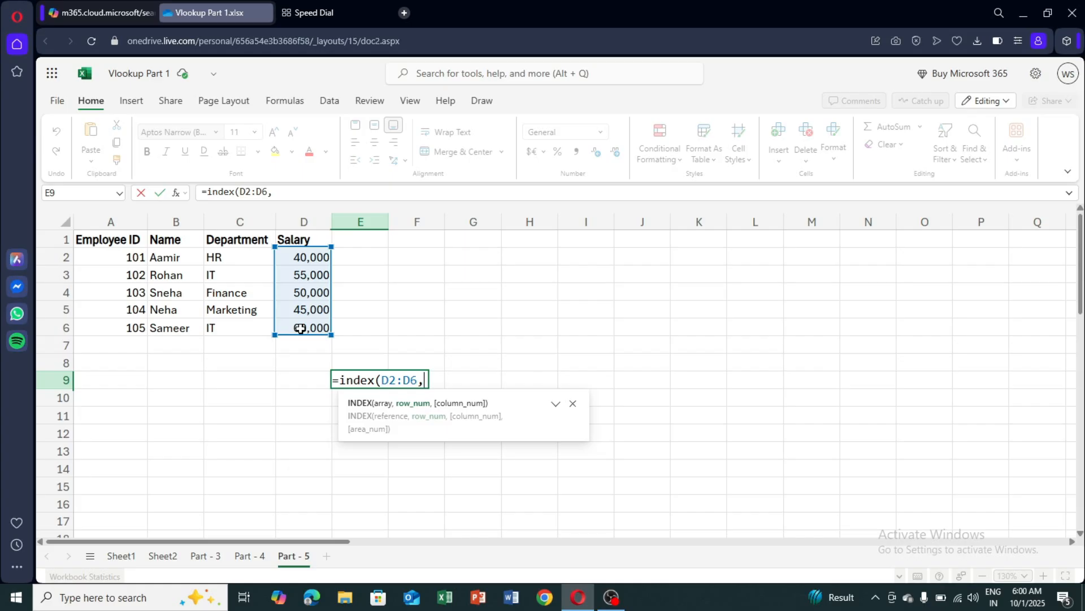
text(4,))
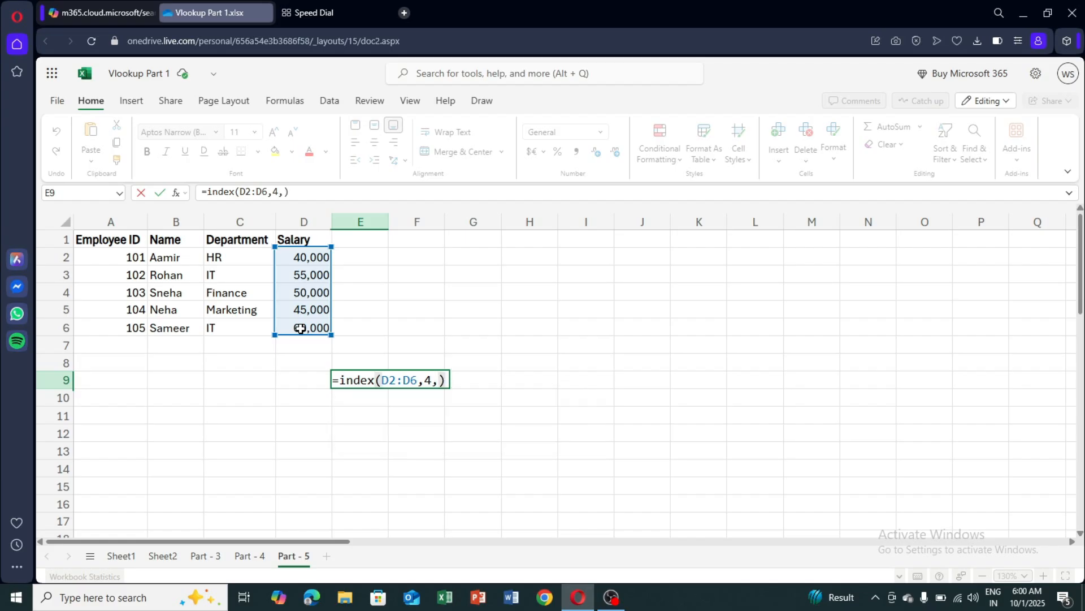
key(BackSpace)
text(0)
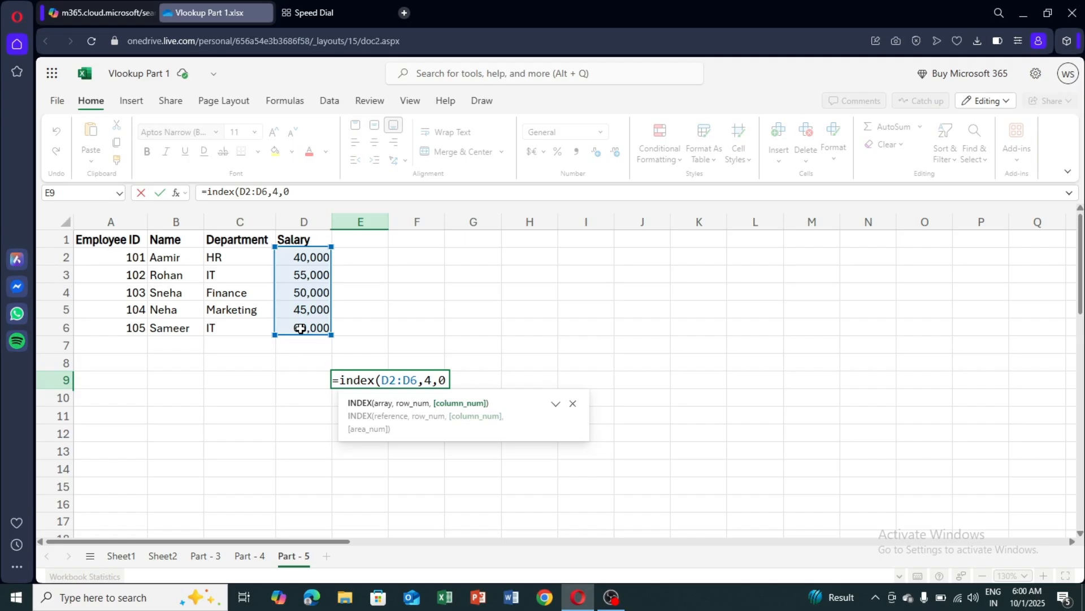
text())
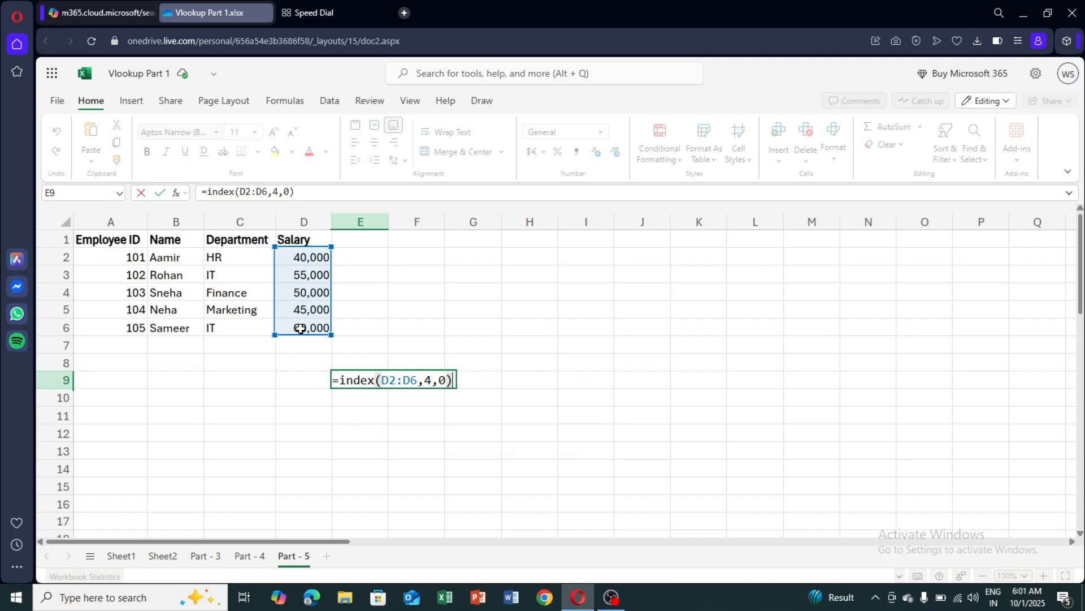
key(Return)
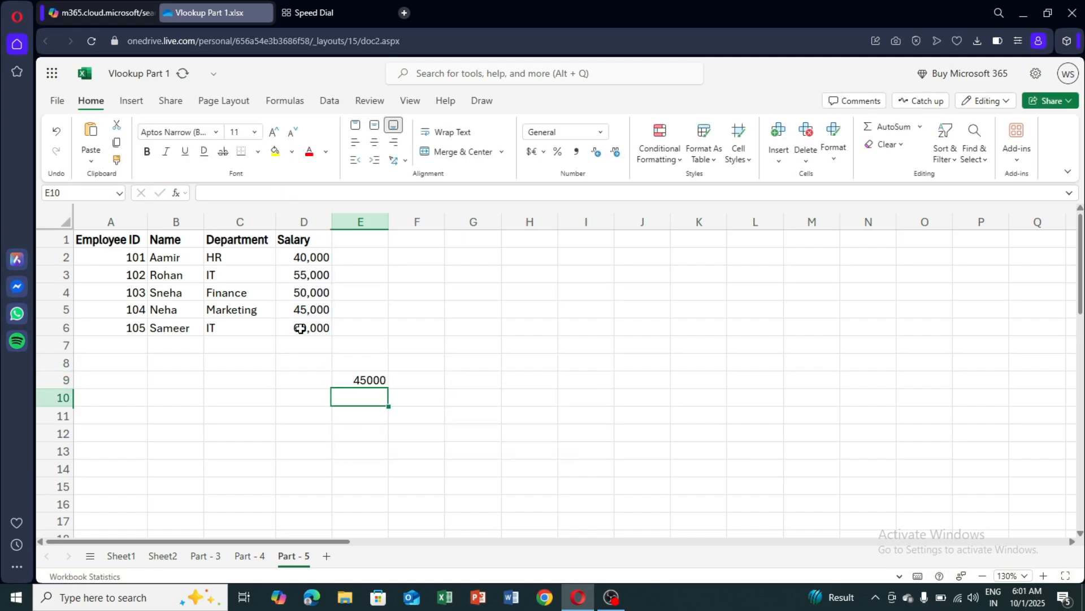
Step: Review the INDEX formula in E9 against the Salary column and clear the contents of E8:F10
click(376, 379)
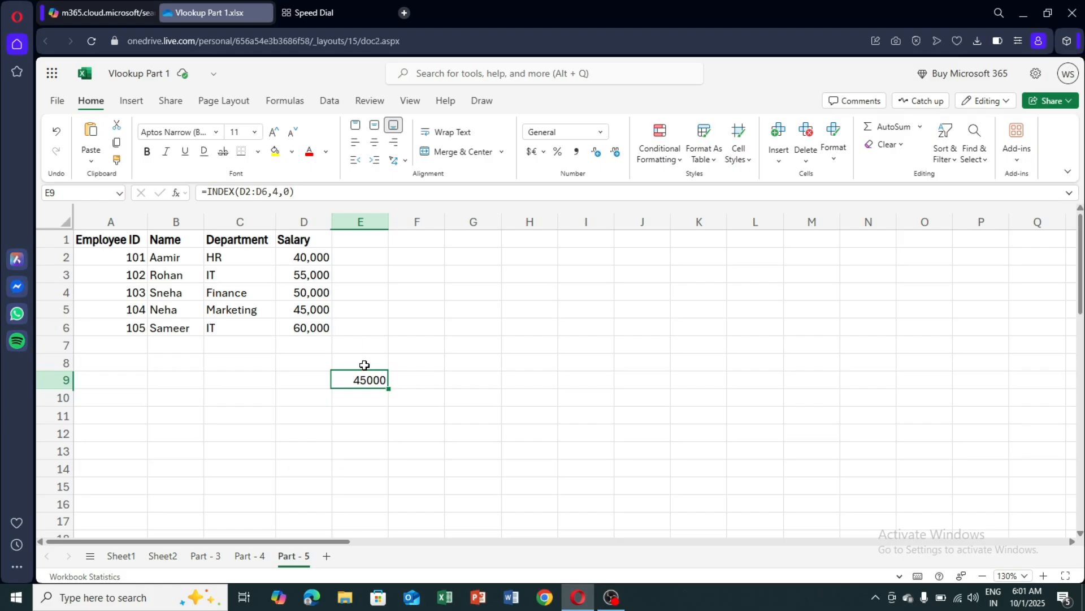
click(313, 215)
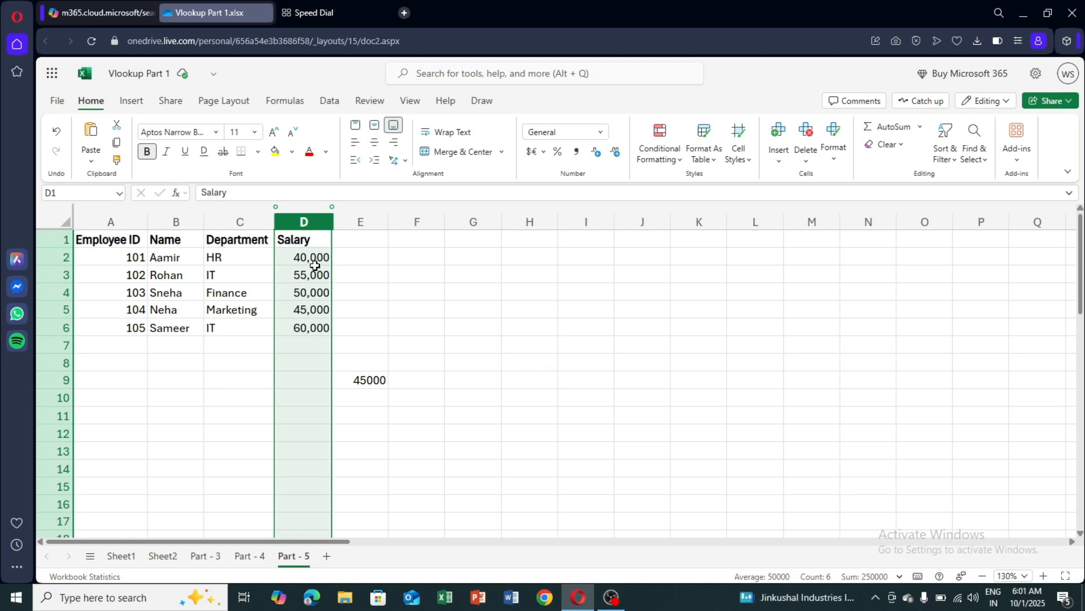
click(369, 377)
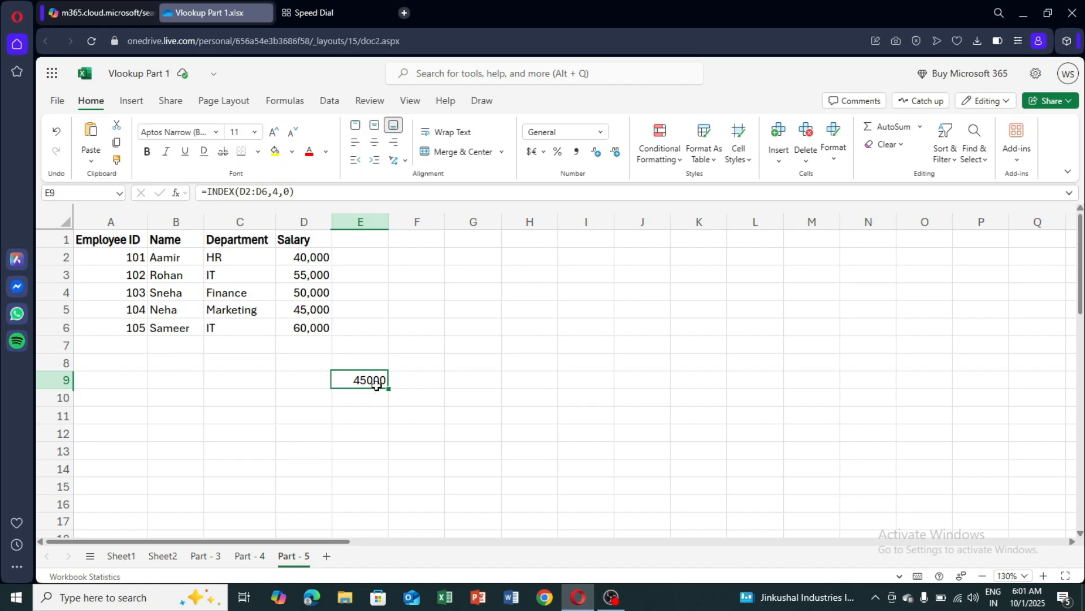
drag(417, 365, 341, 396)
key(Delete)
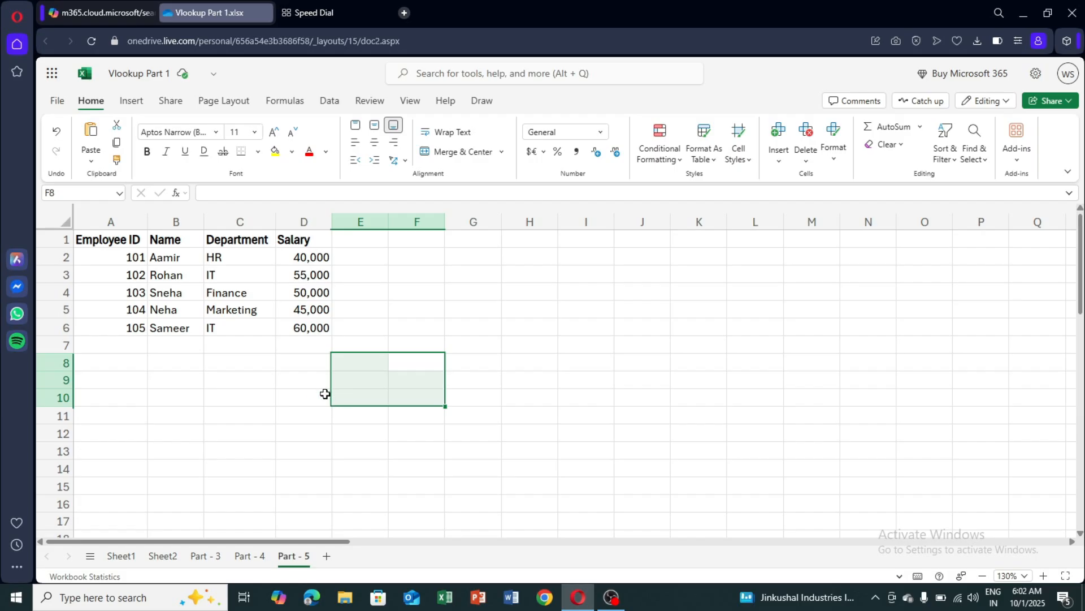
Step: Copy the Employee ID header into F1 and the Name header into G1 for a lookup area
click(114, 215)
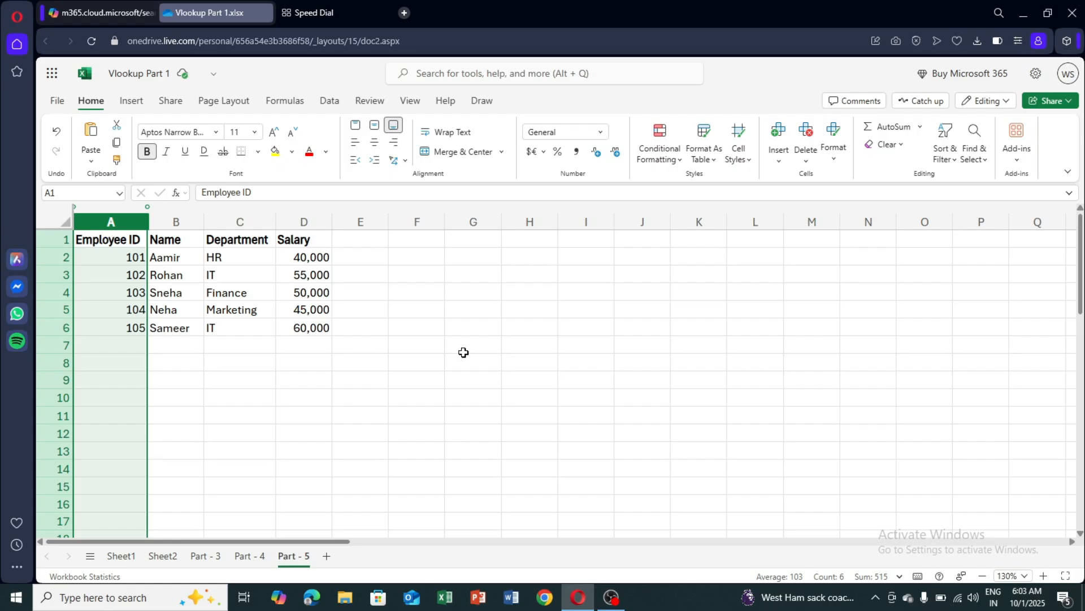
click(414, 238)
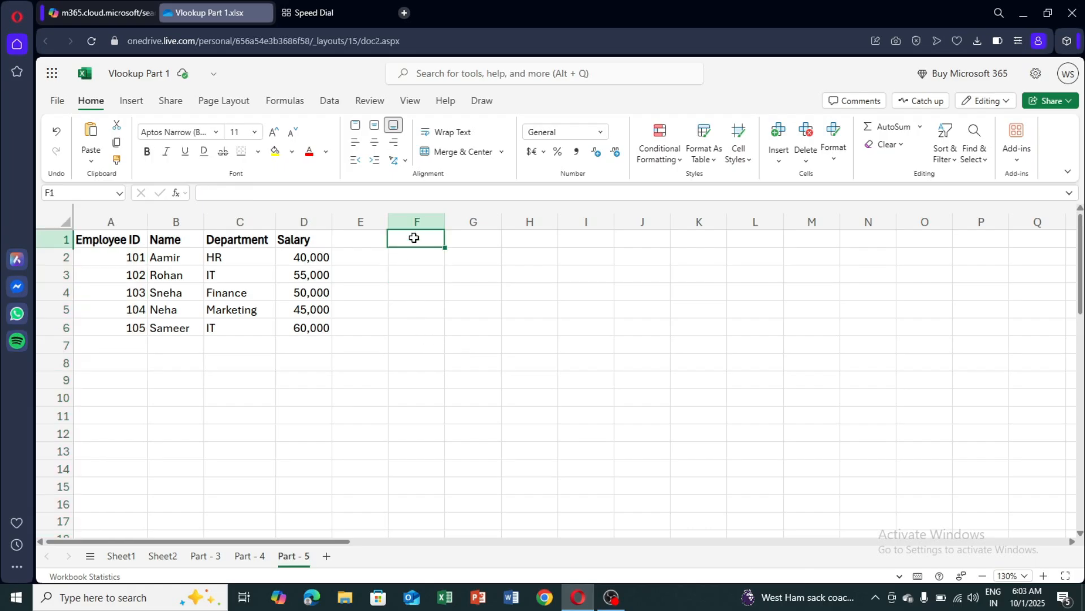
click(109, 238)
key(ctrl+c)
click(409, 242)
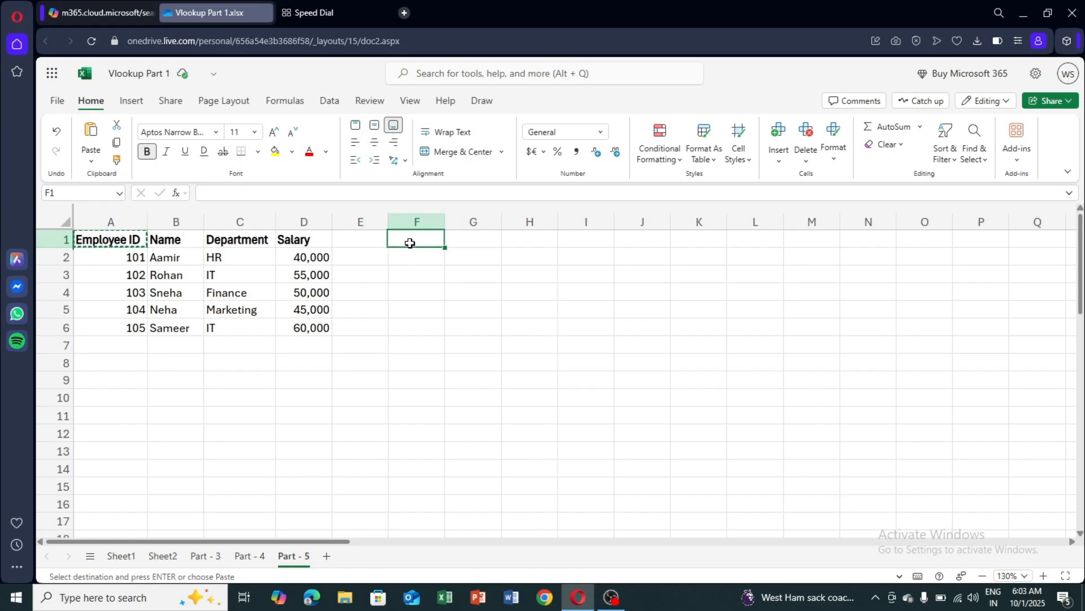
key(ctrl+v)
click(177, 239)
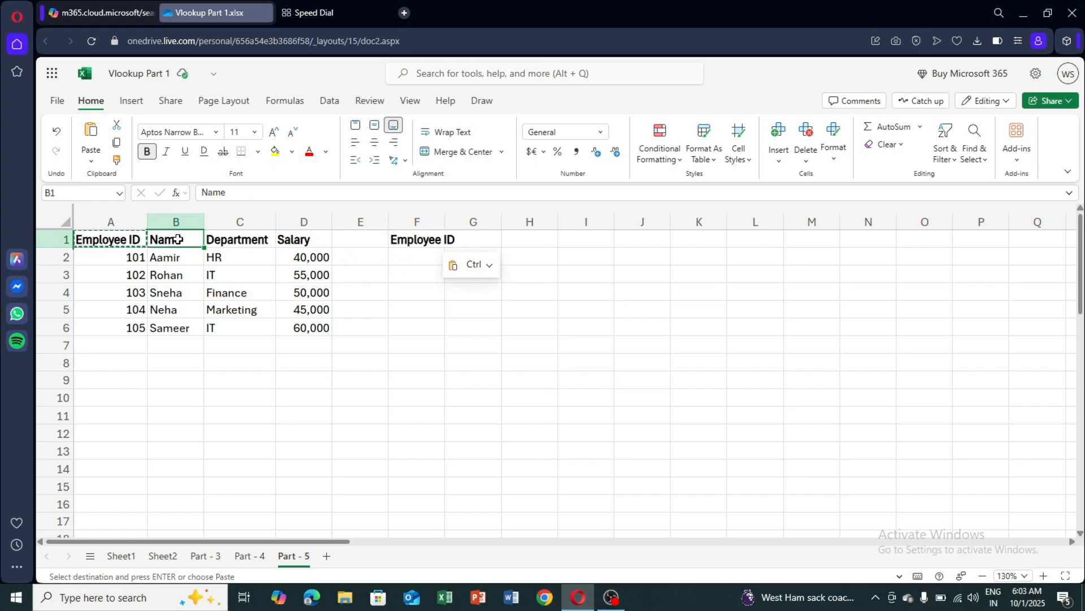
key(ctrl+c)
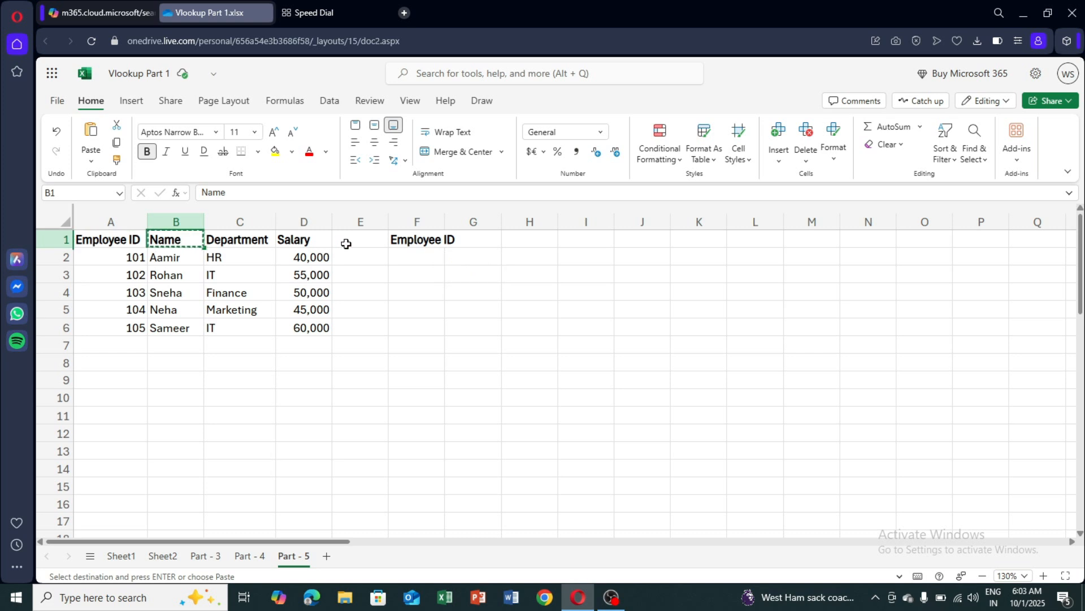
click(482, 250)
key(ctrl+v)
click(419, 253)
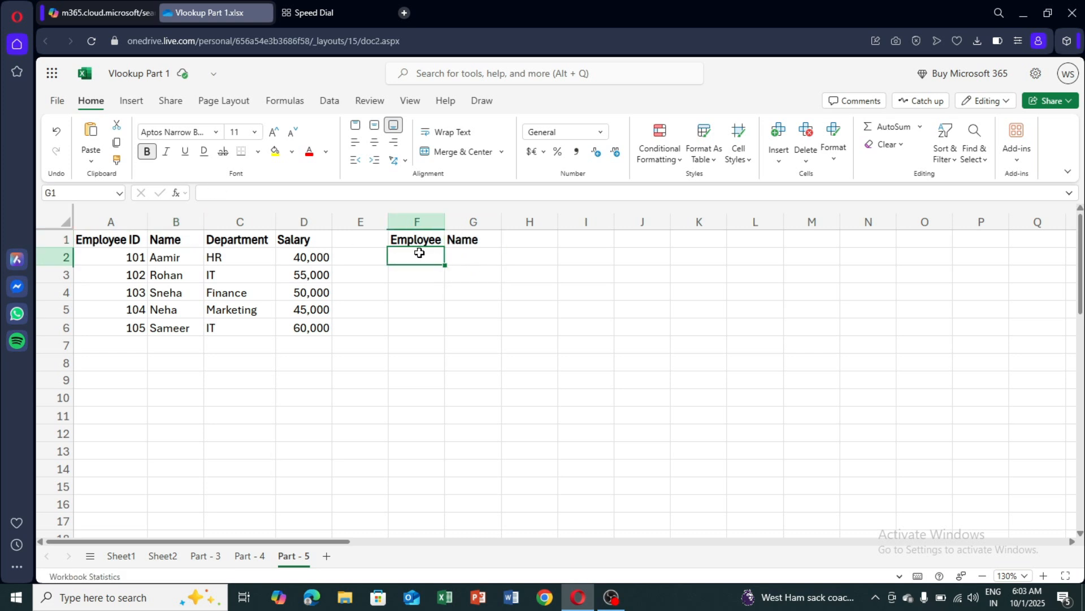
Step: Start an INDEX formula in G2 with the employee names B2:B6 as its array
click(467, 257)
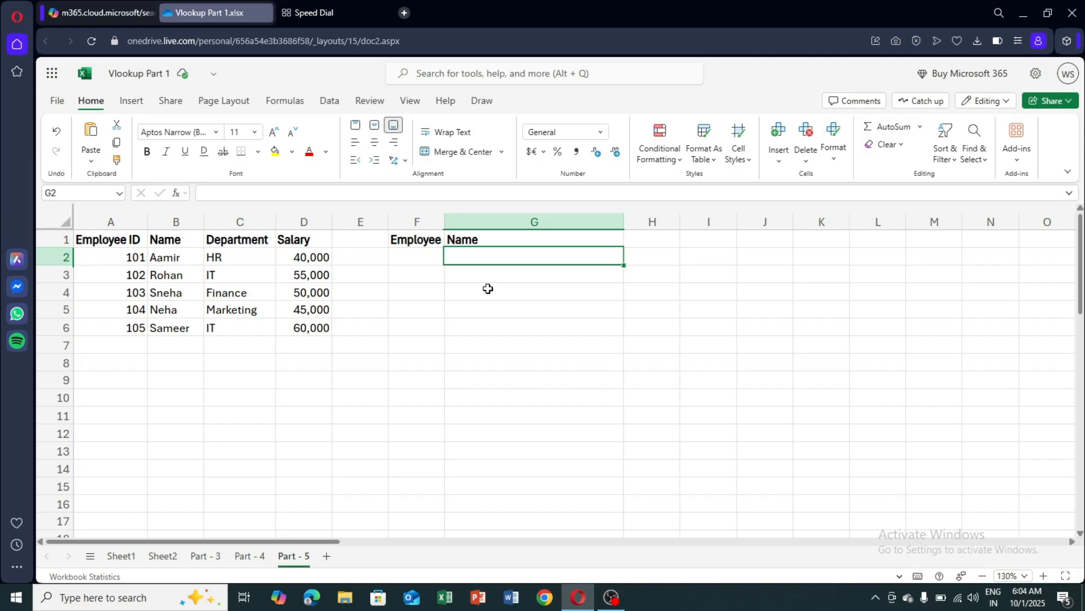
text(=)
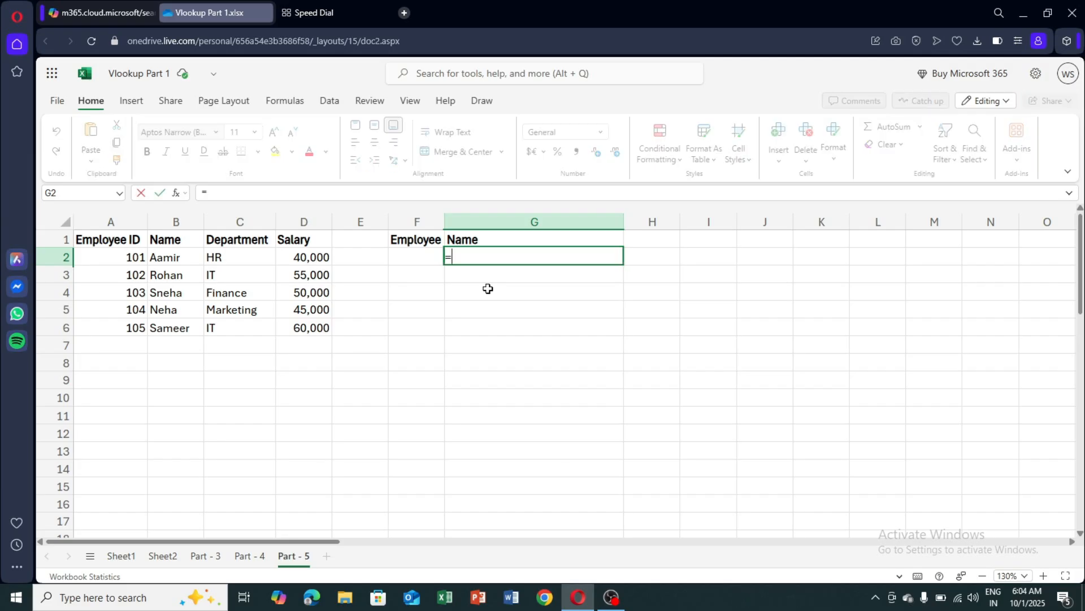
text(ind)
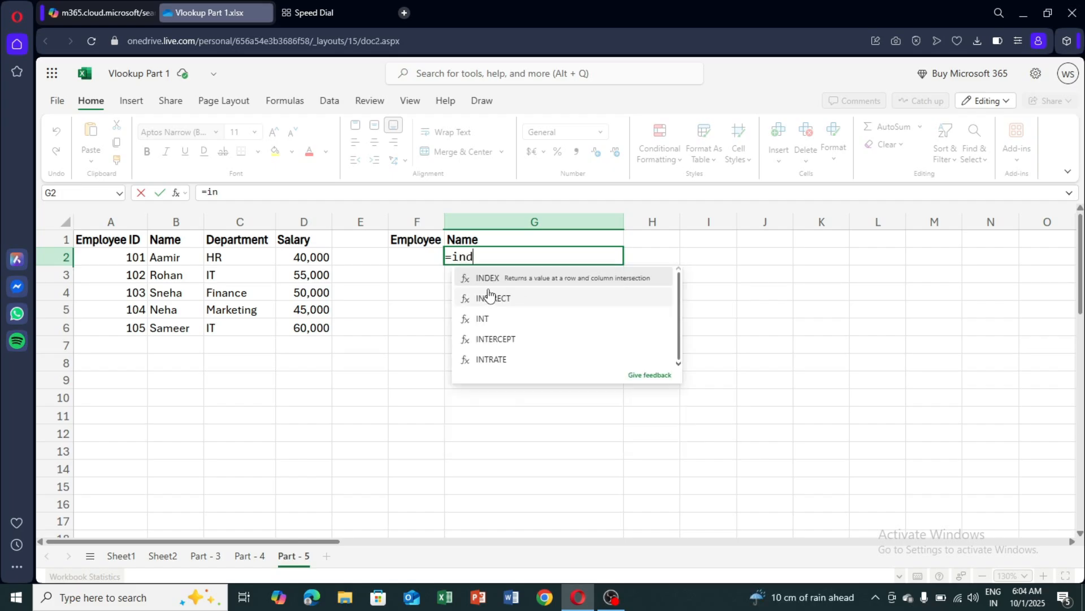
text(ex()
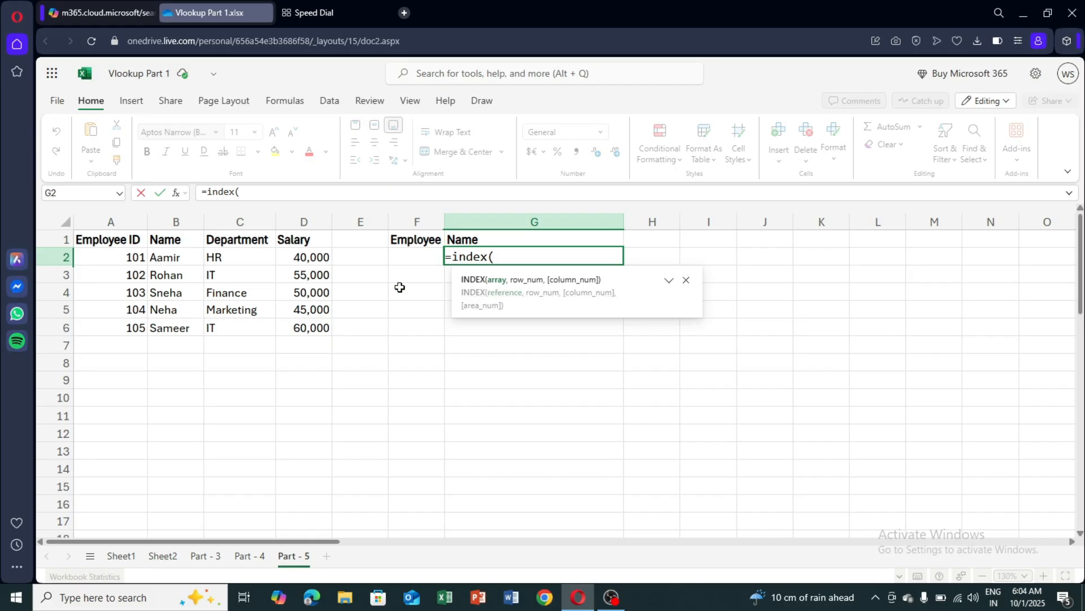
drag(175, 256, 175, 332)
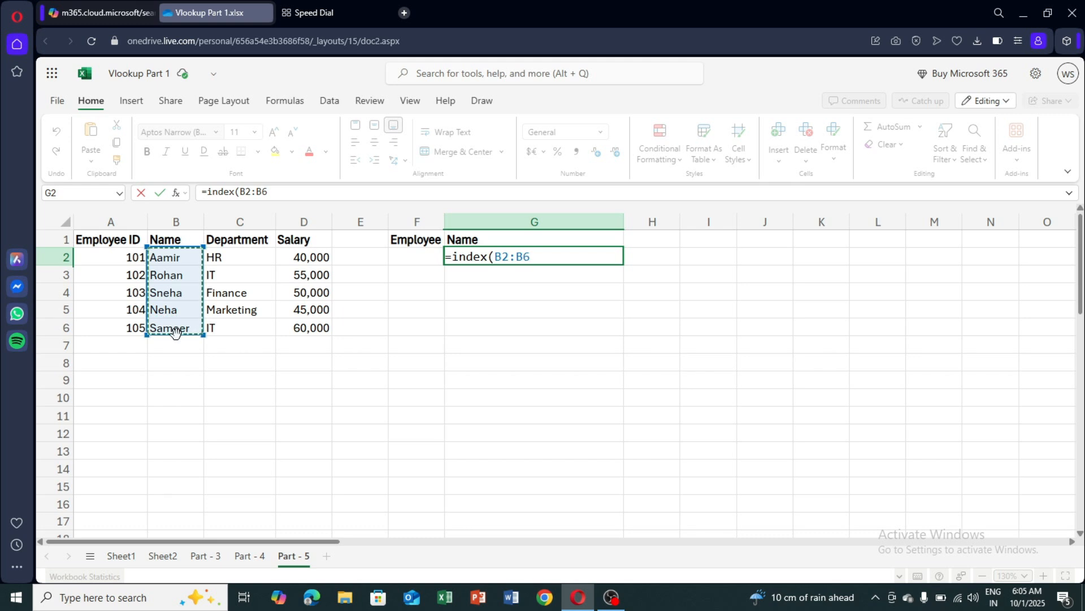
text(,)
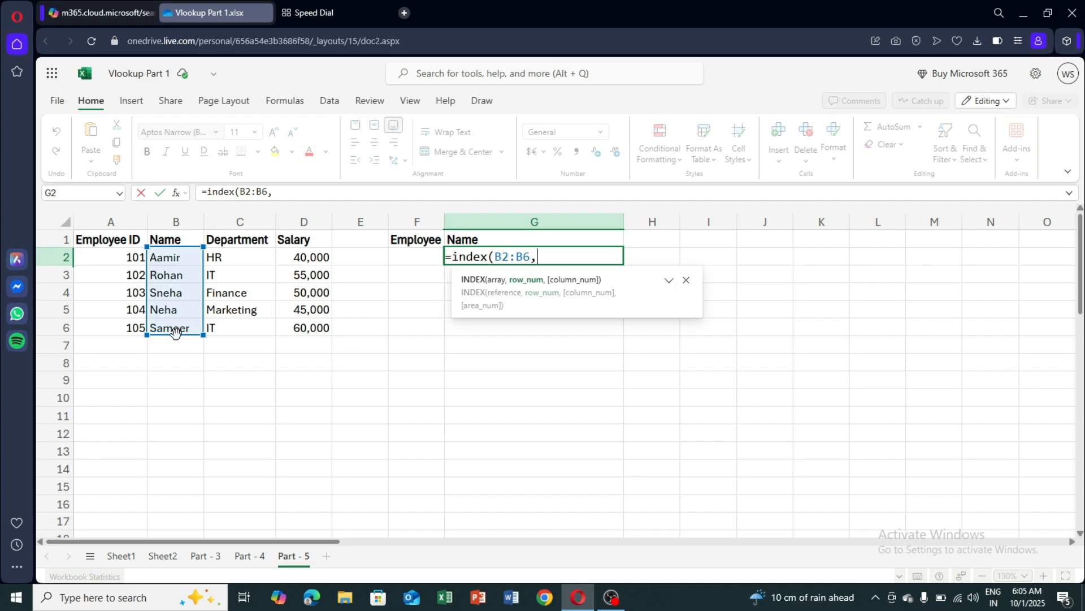
Step: Complete the G2 formula with MATCH(F2,A2:A6,0) as the row number and commit it
text(match)
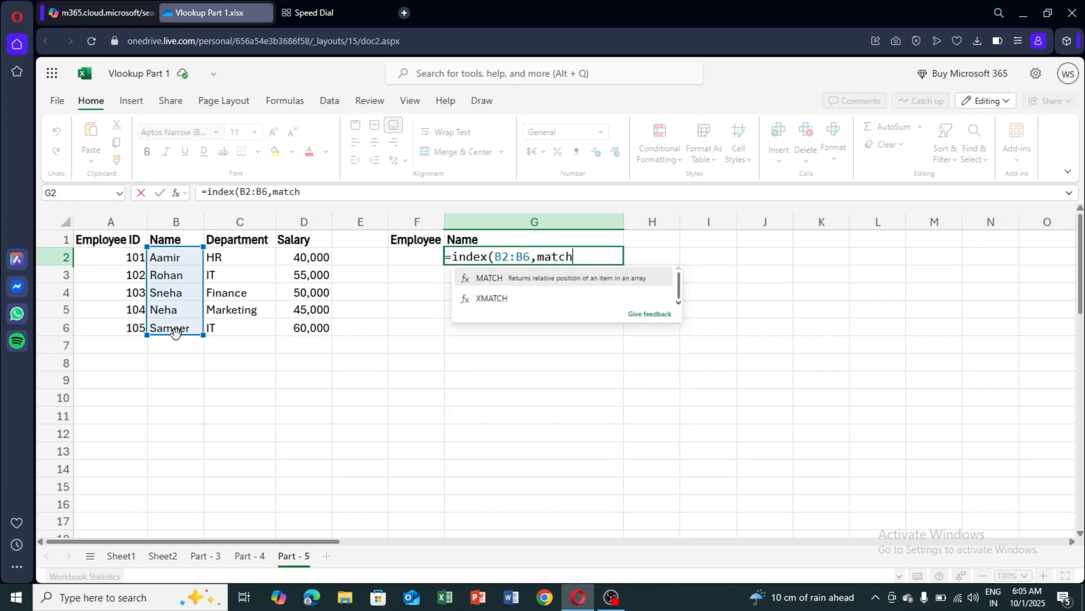
text(()
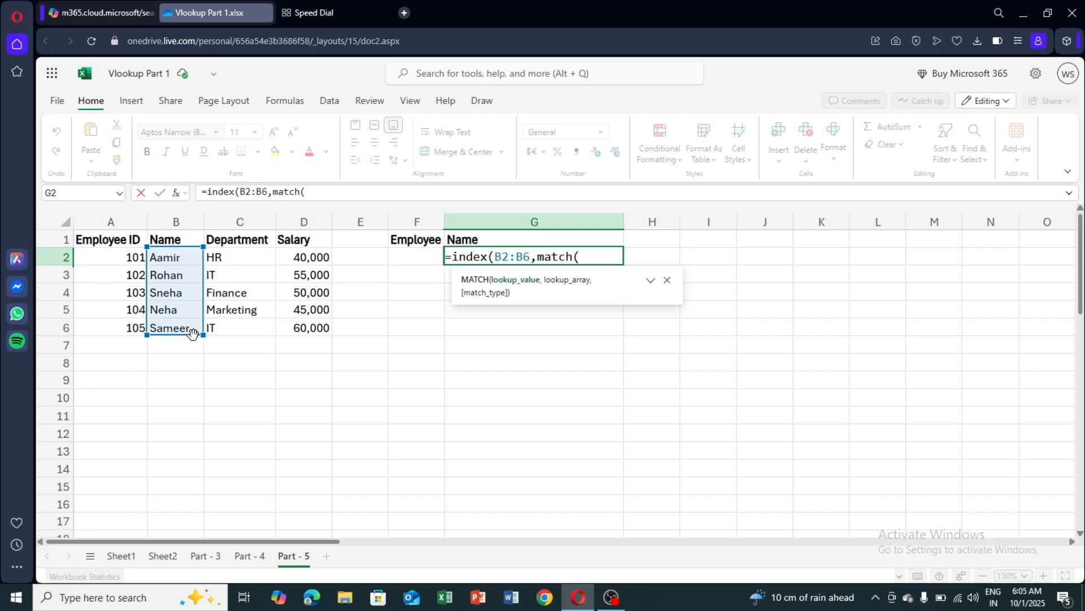
click(415, 257)
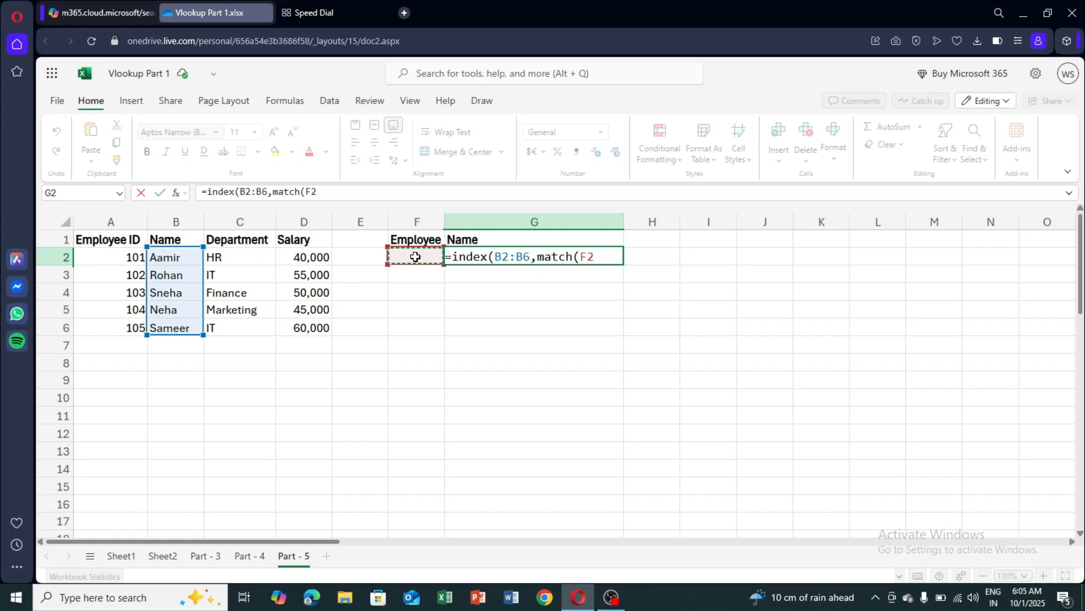
text(,)
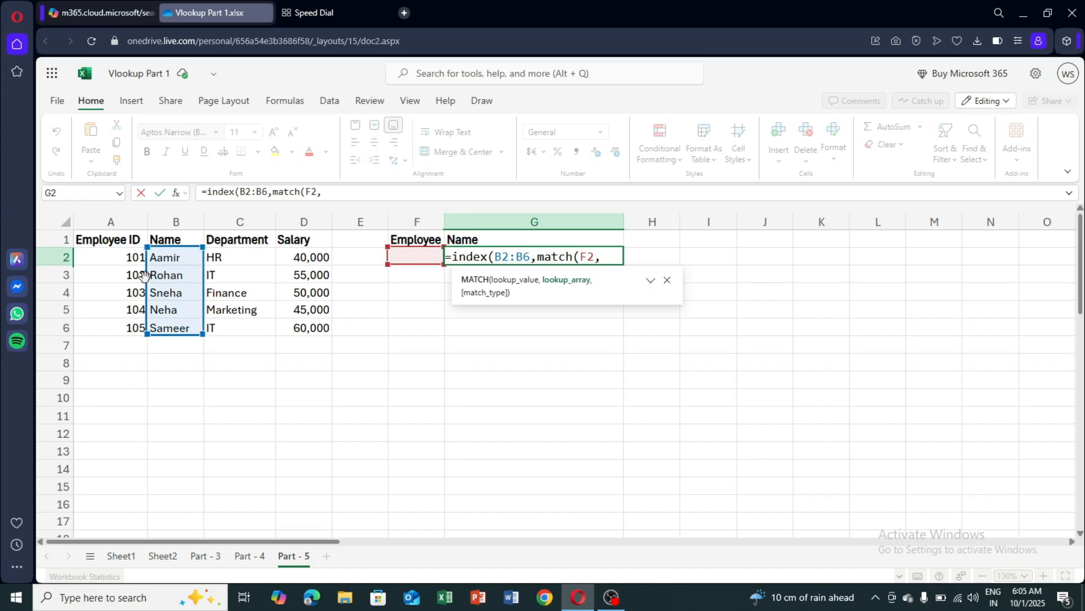
drag(133, 260, 124, 331)
text(,)
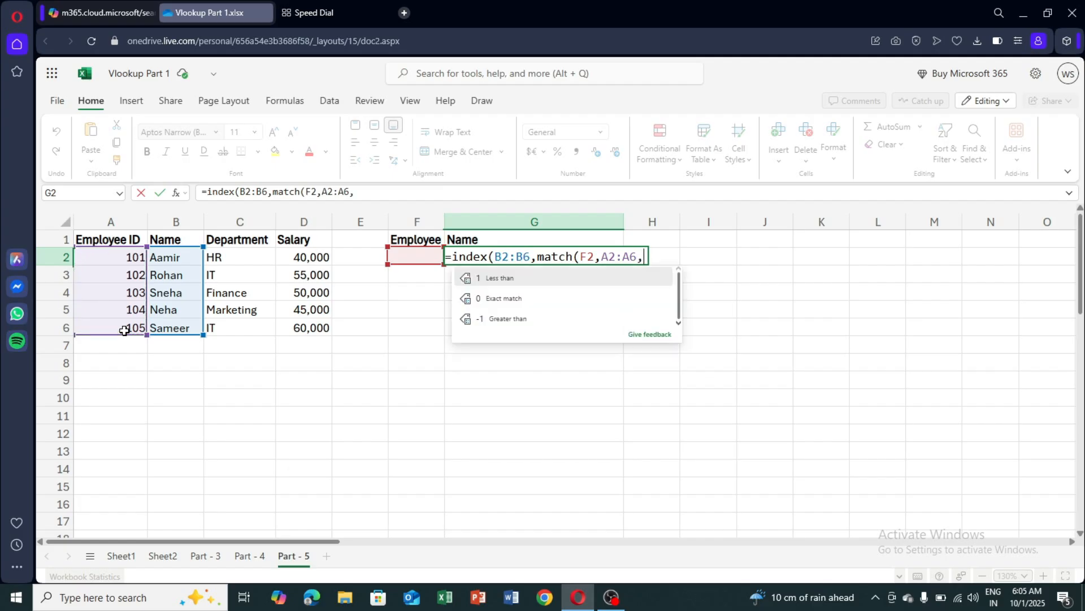
text(0)
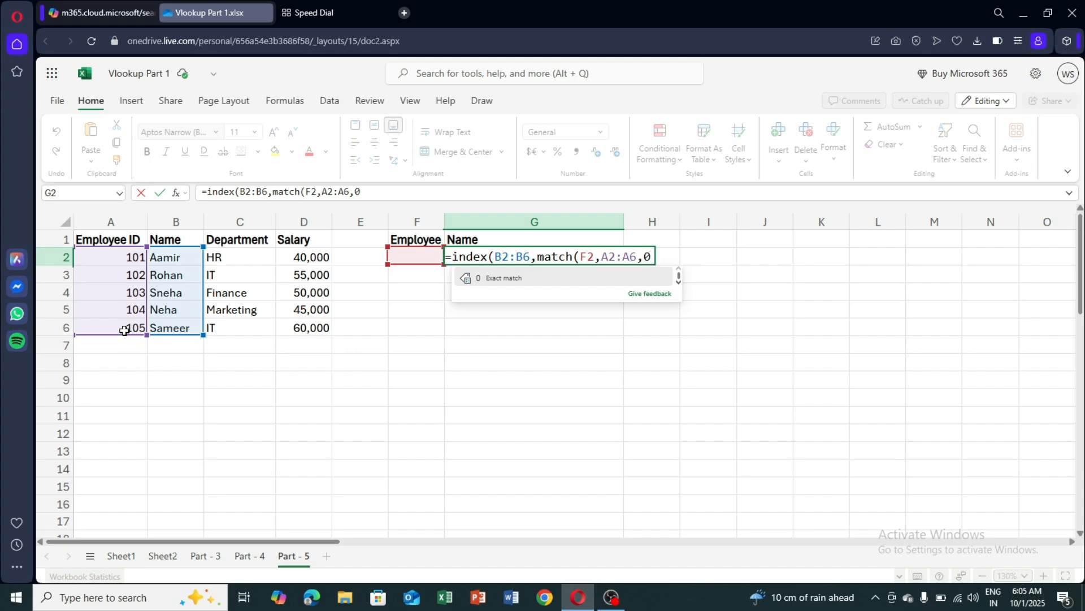
text()))
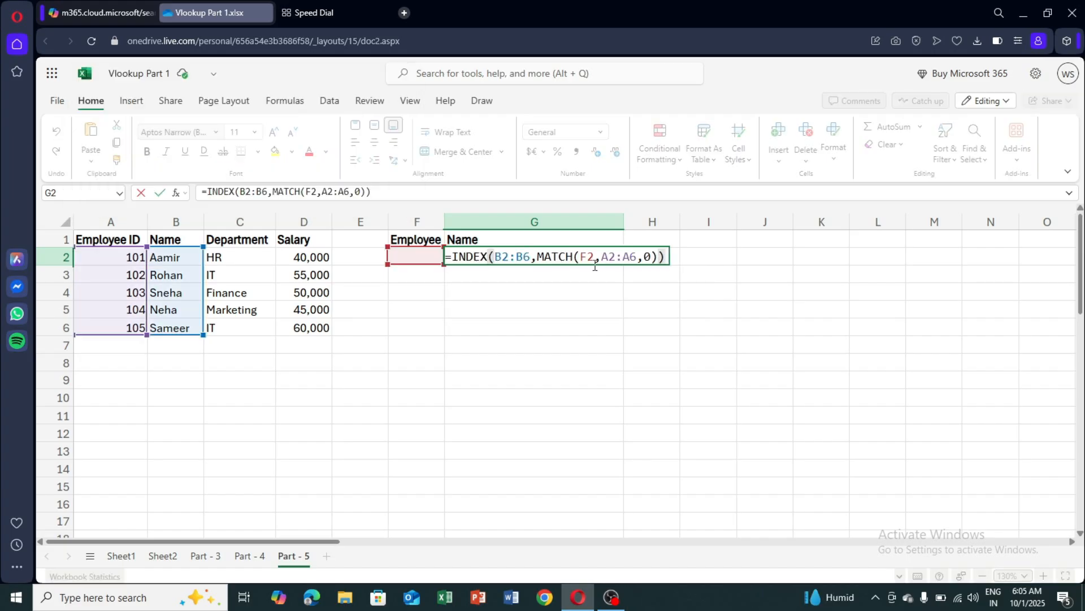
drag(538, 262, 659, 269)
click(661, 269)
key(Return)
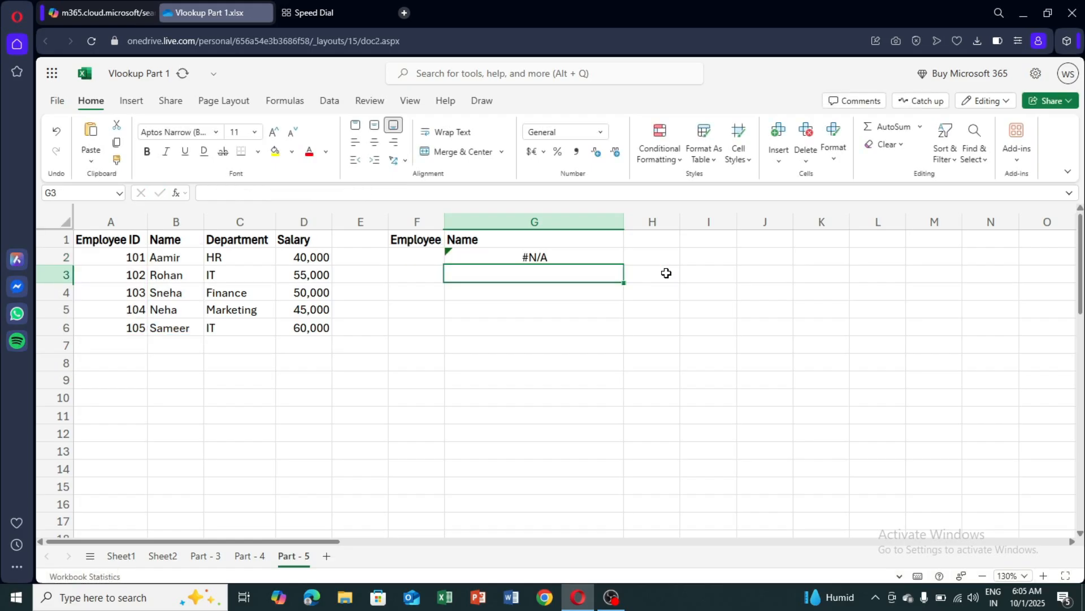
Step: Enter 102 in F2 as the lookup value for the name formula in G2
click(409, 261)
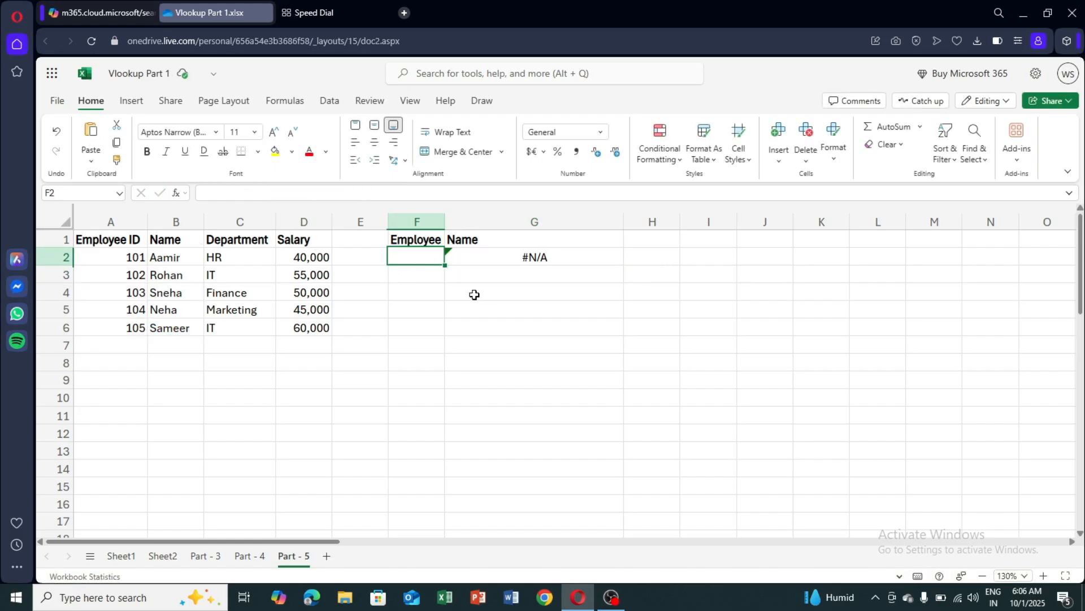
text(102)
key(Return)
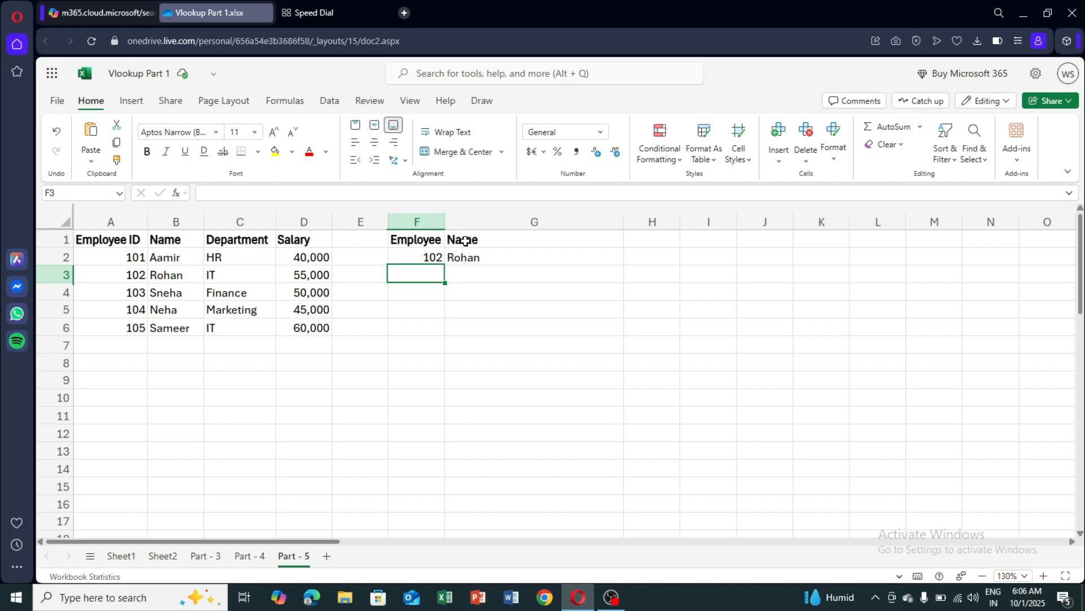
click(431, 328)
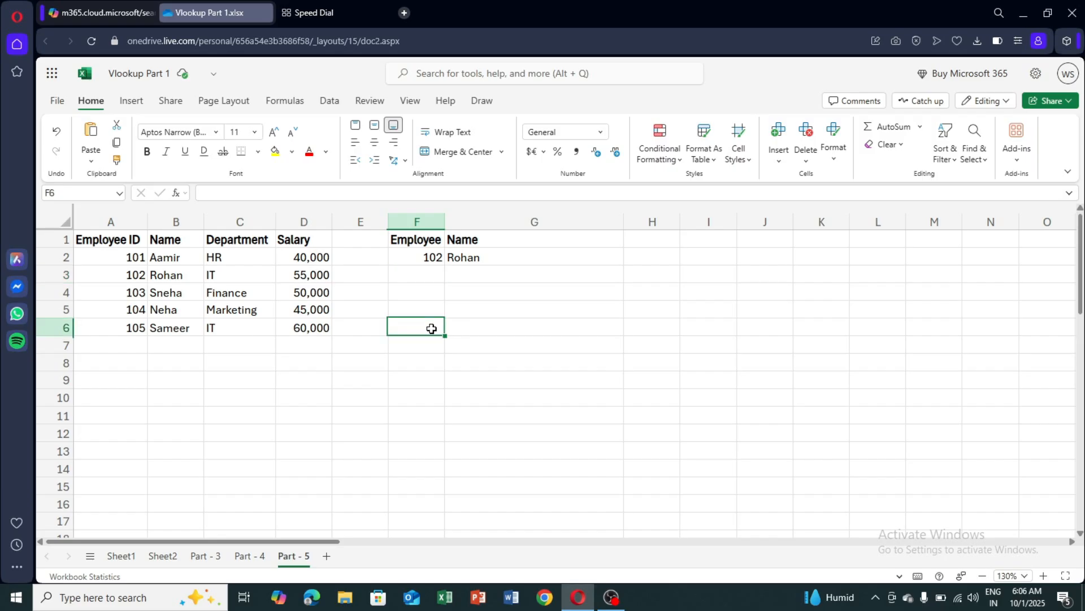
click(429, 312)
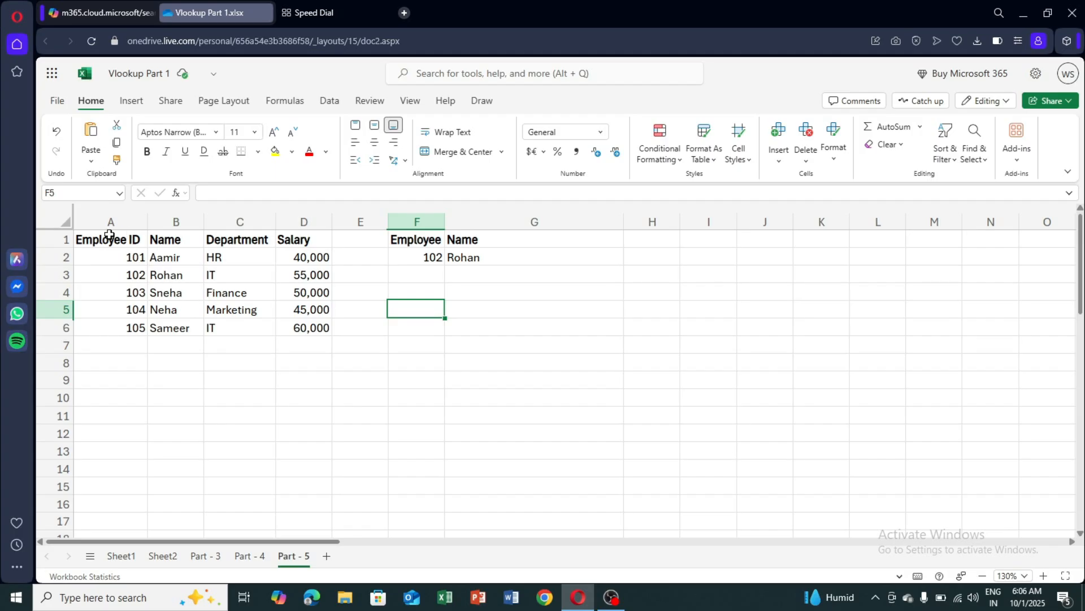
Step: Copy the Employee ID, Name and Salary headers from the source table into F4:H4
drag(111, 239, 291, 238)
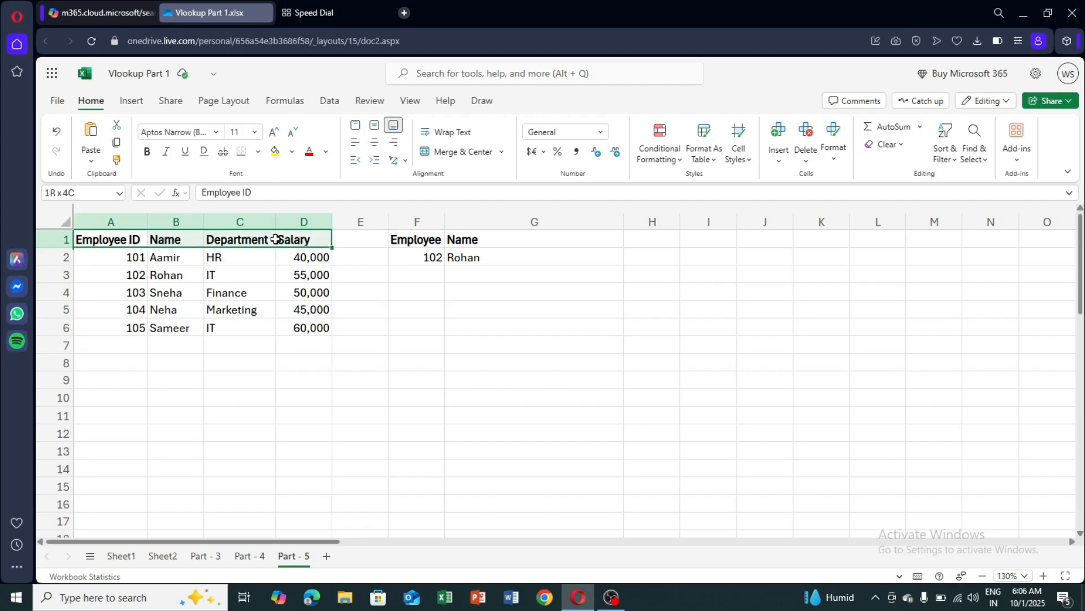
click(240, 274)
drag(112, 243, 158, 242)
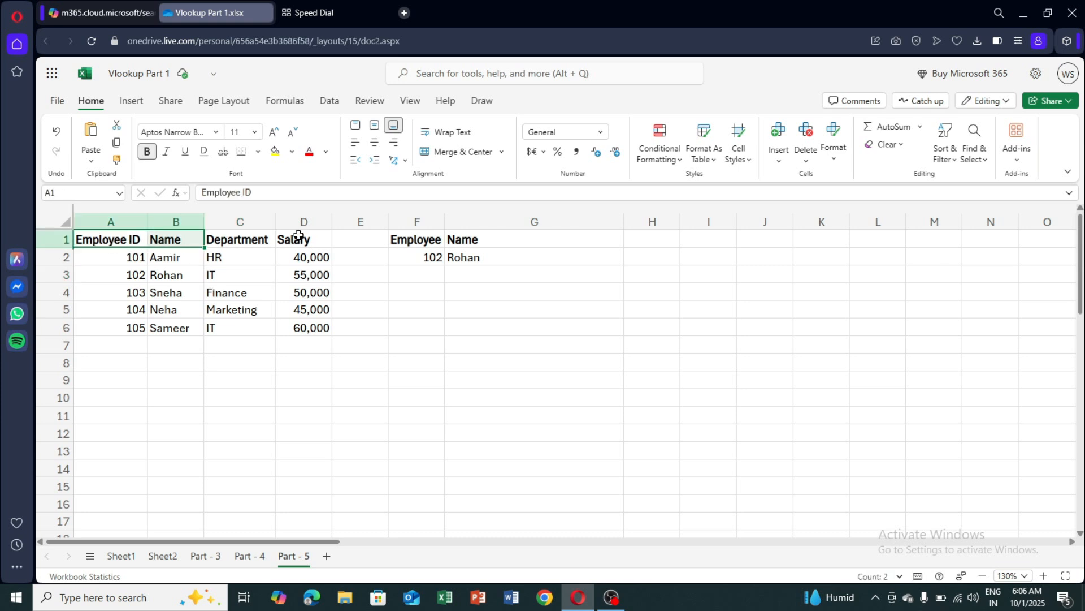
ctrl+click(304, 239)
key(ctrl+c)
click(435, 290)
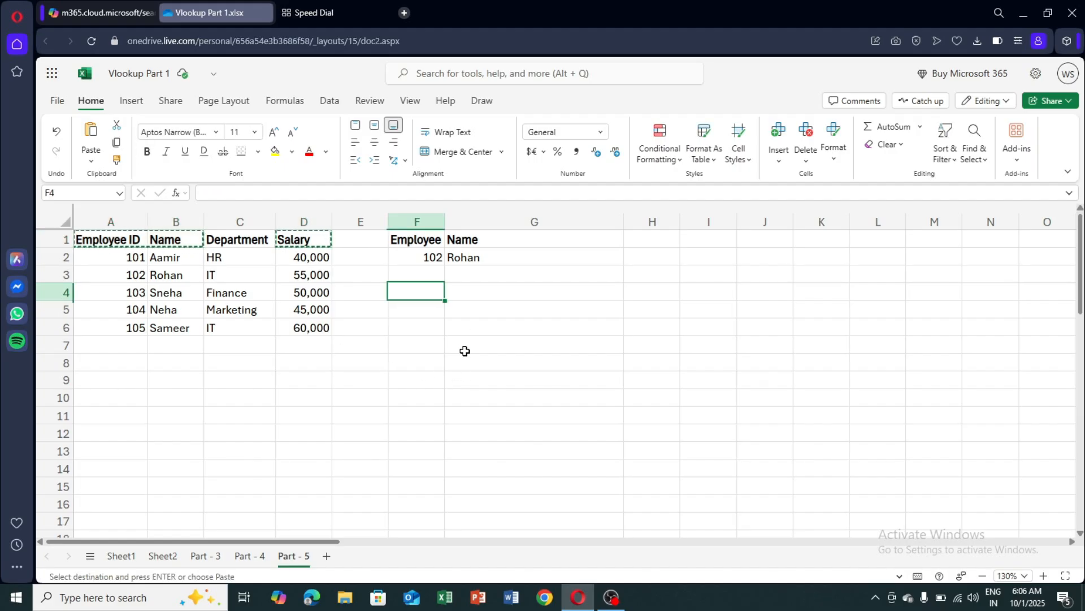
key(ctrl+v)
click(458, 331)
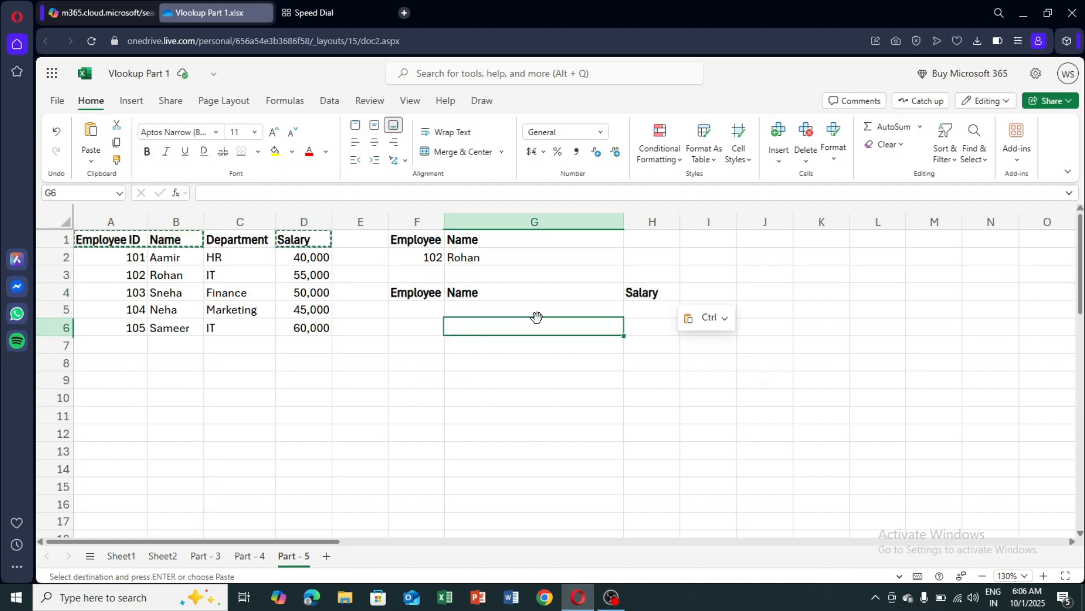
Step: Clear the existing formula in G5 and start an INDEX formula there with the employee names B2:B6 as its array
click(516, 294)
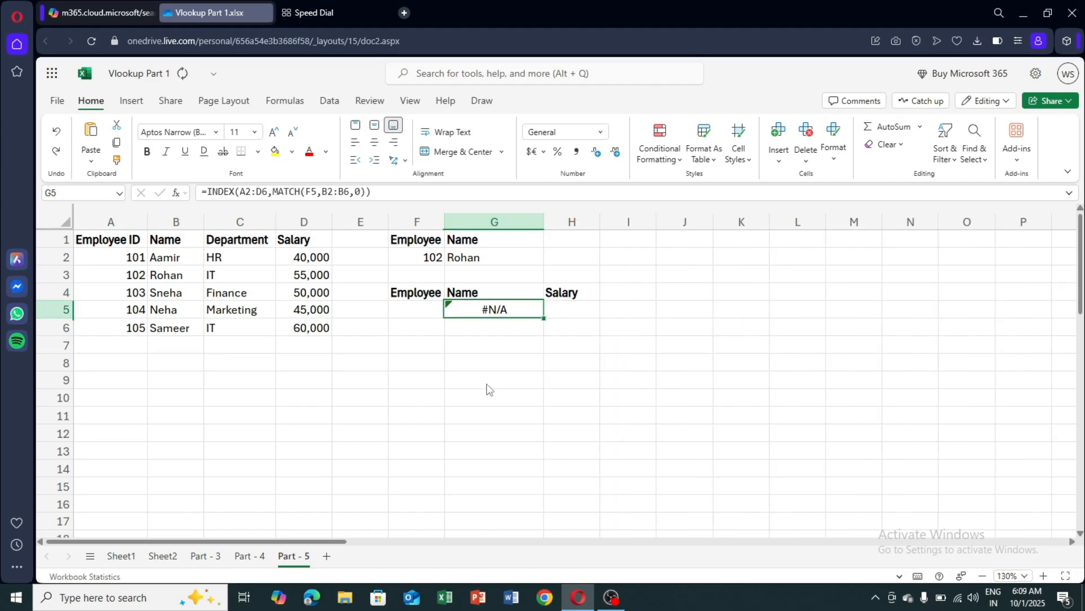
key(Delete)
text(=)
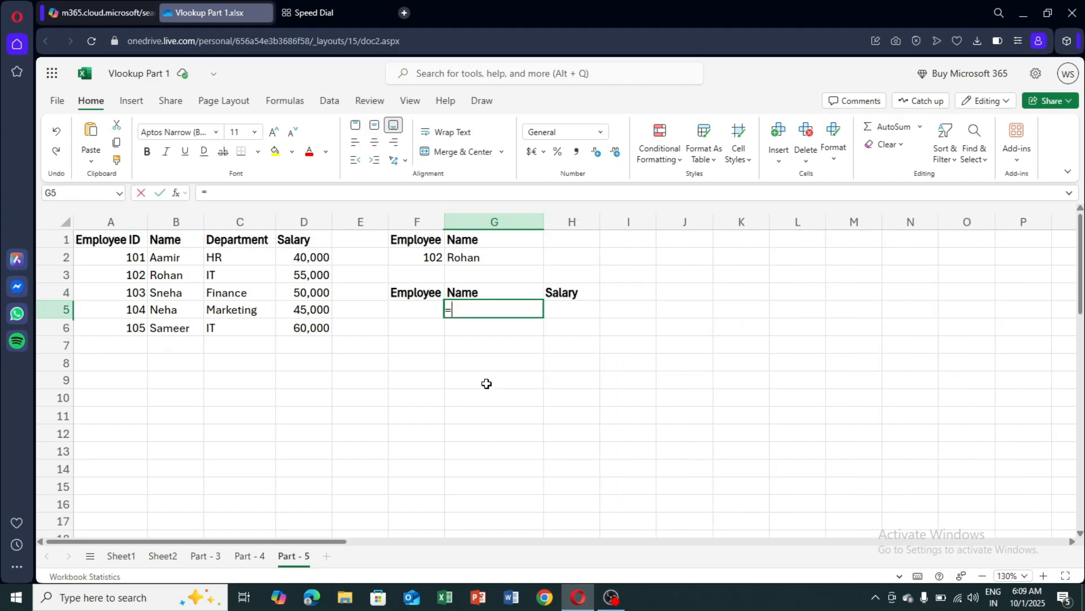
text(in)
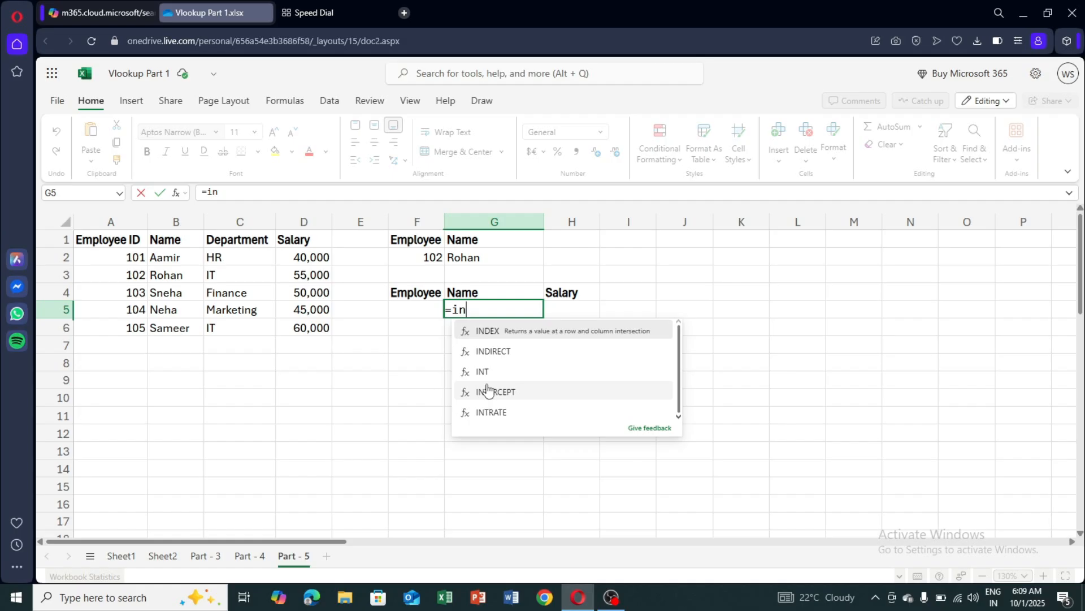
text(dex()
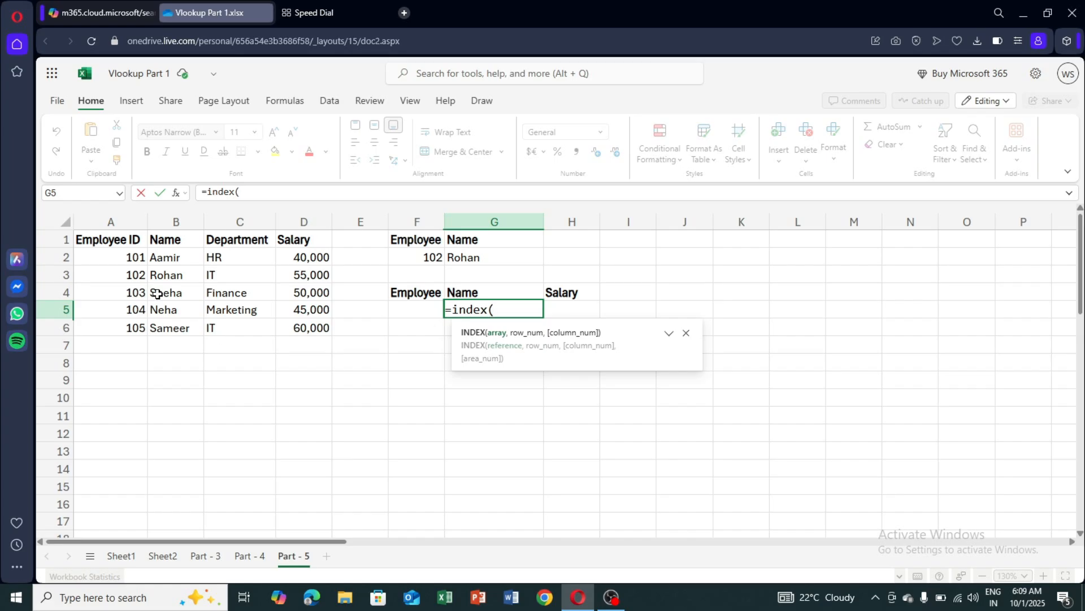
drag(169, 259, 174, 332)
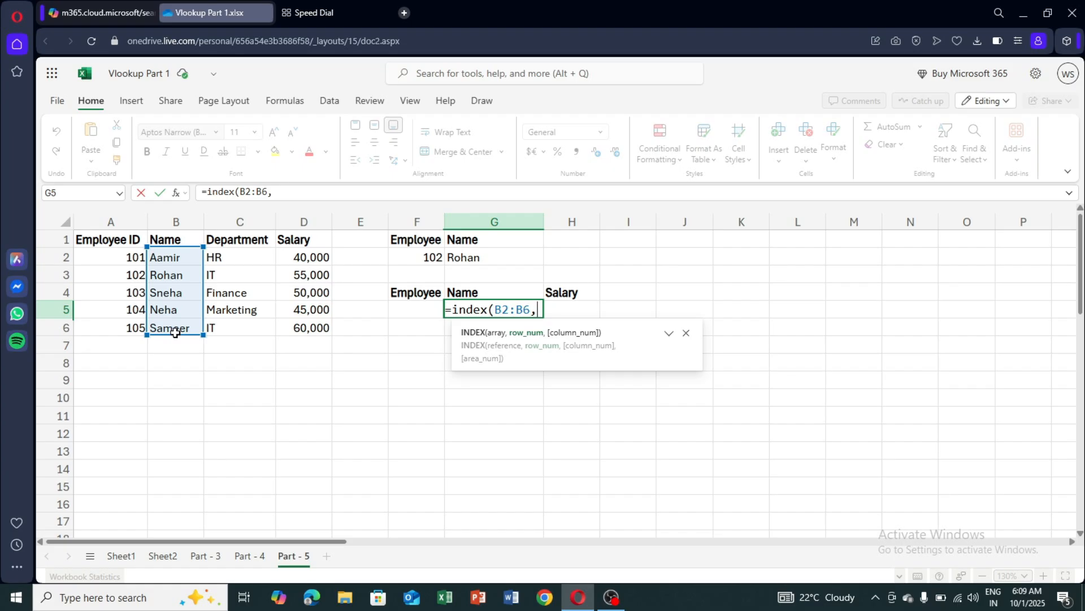
Step: Complete the G5 formula with MATCH(F5,A2:A6,0) as the row number and commit it
text(match)
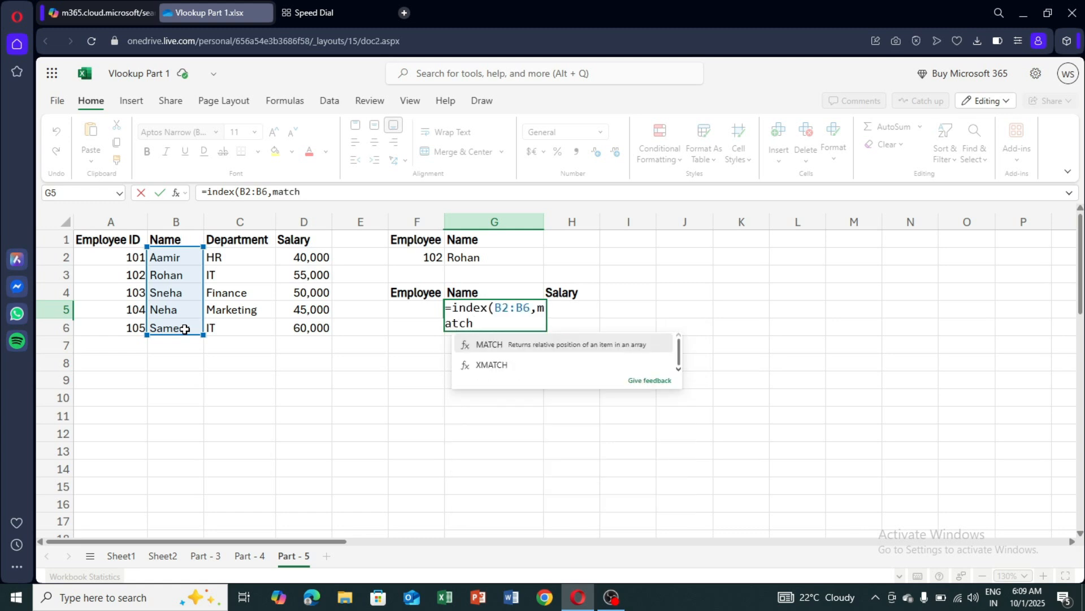
text(()
click(419, 308)
text(,)
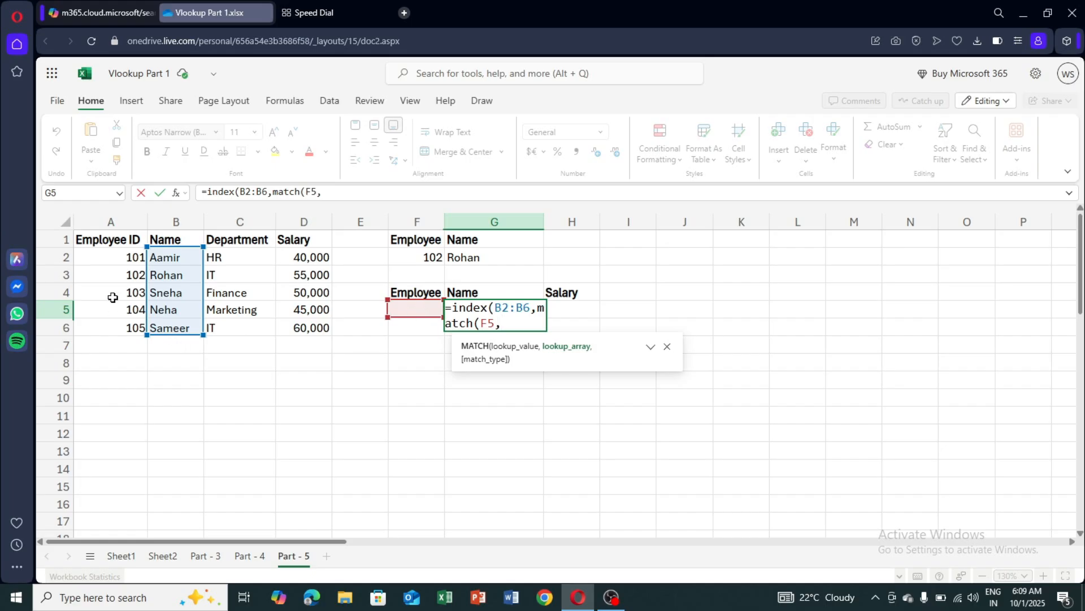
drag(120, 261, 121, 325)
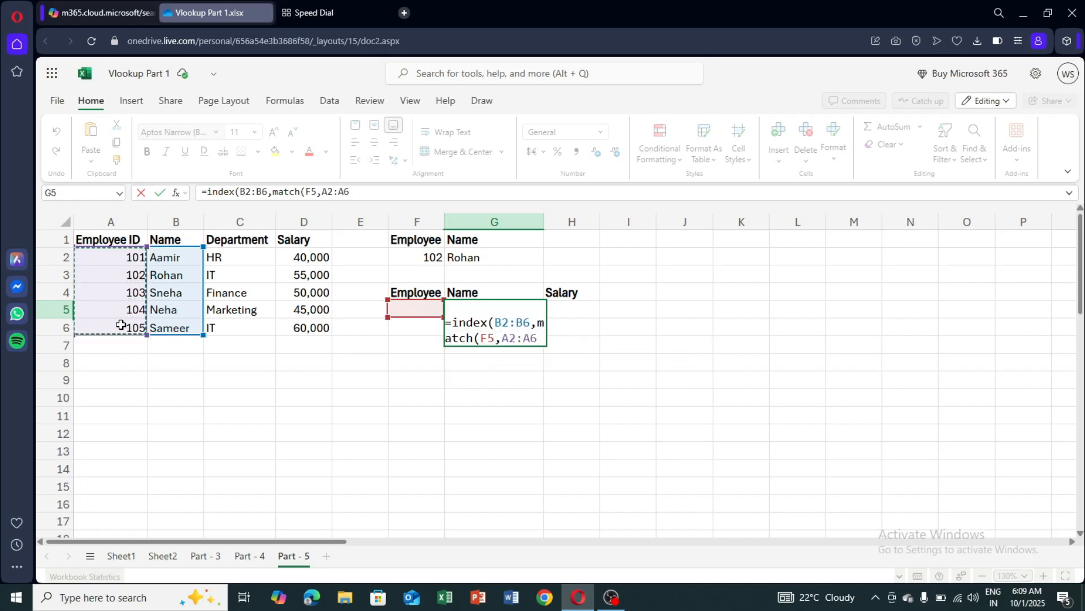
text(,)
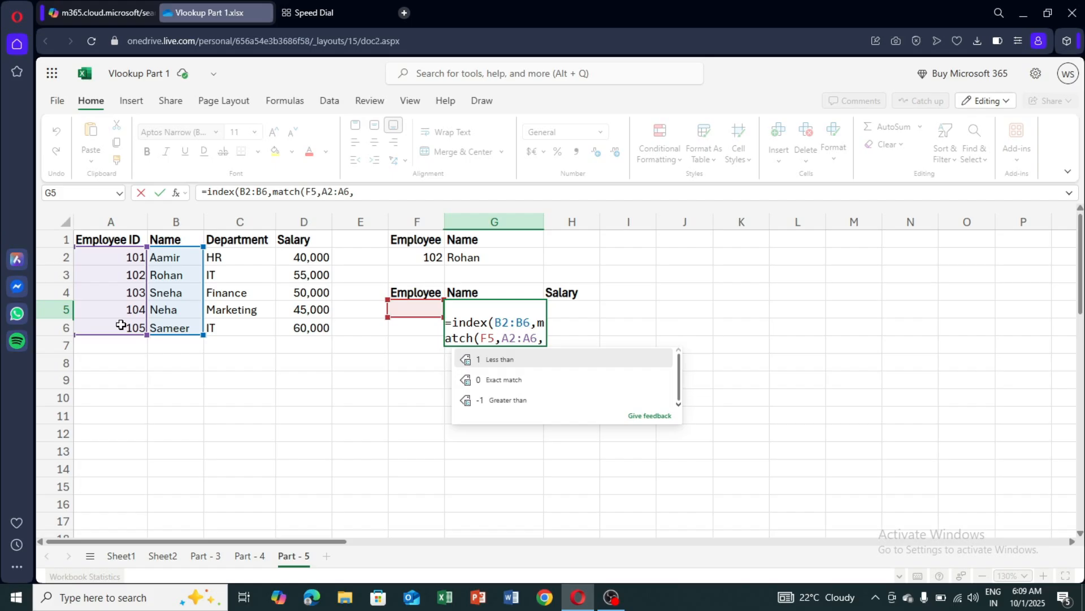
text(0)))
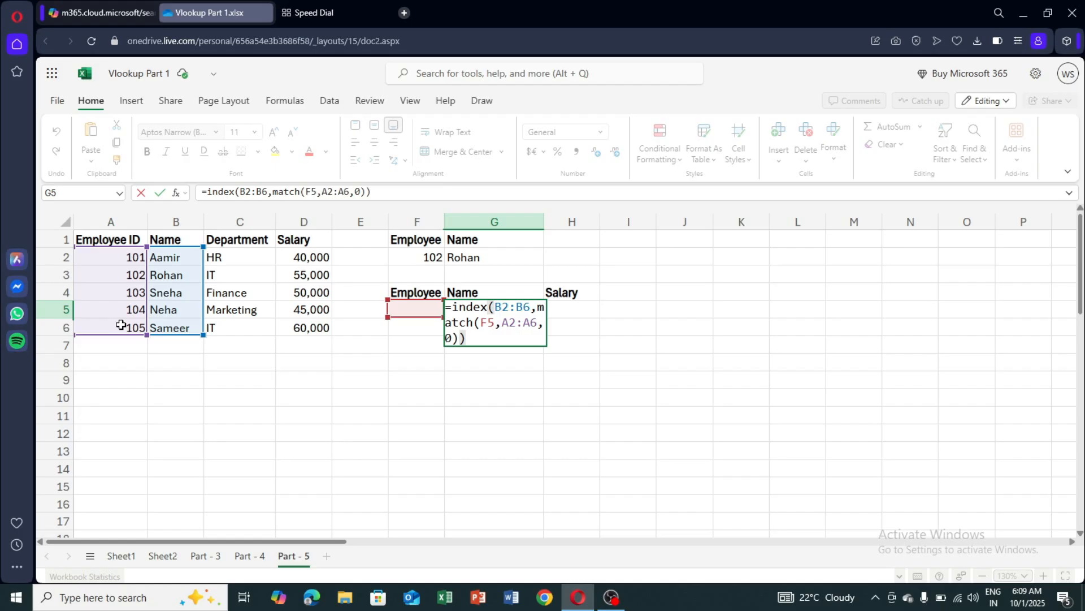
key(Return)
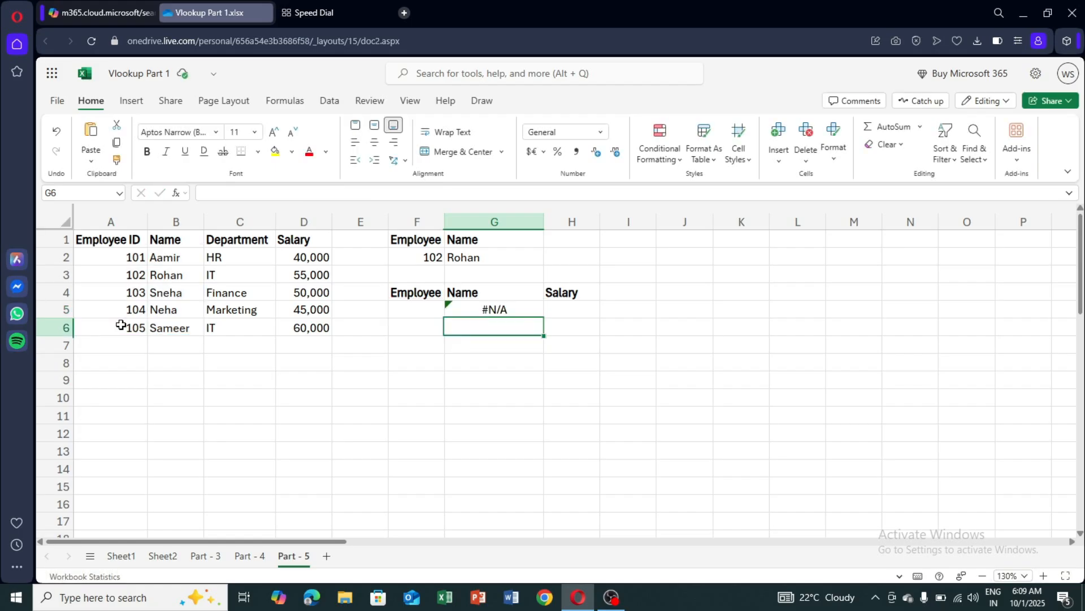
Step: Enter 104 in F5 as the lookup value for the name formula in G5
key(Up)
key(Left)
text(104)
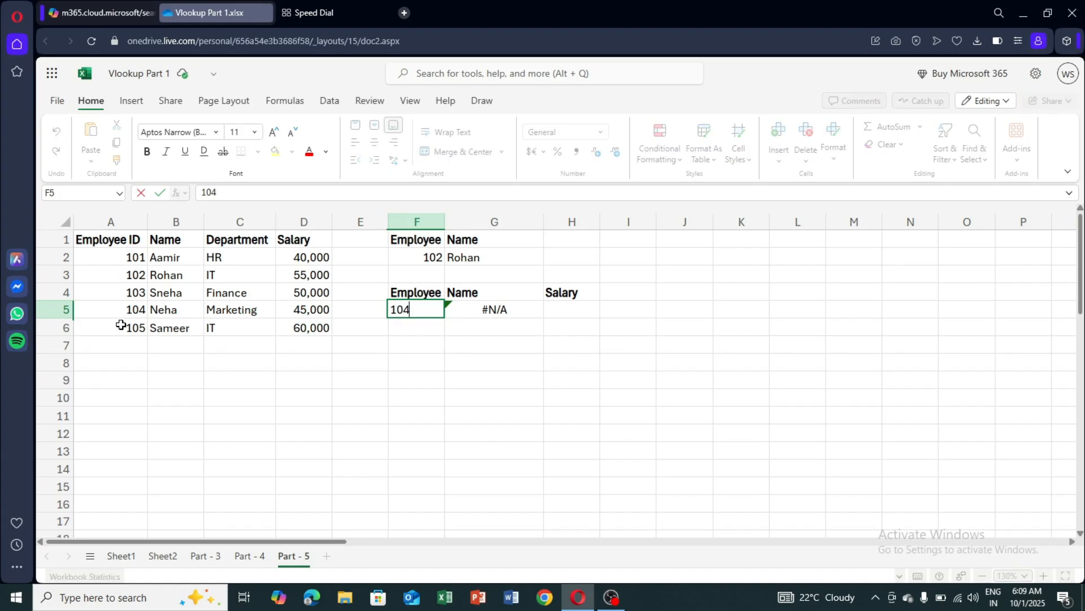
key(Return)
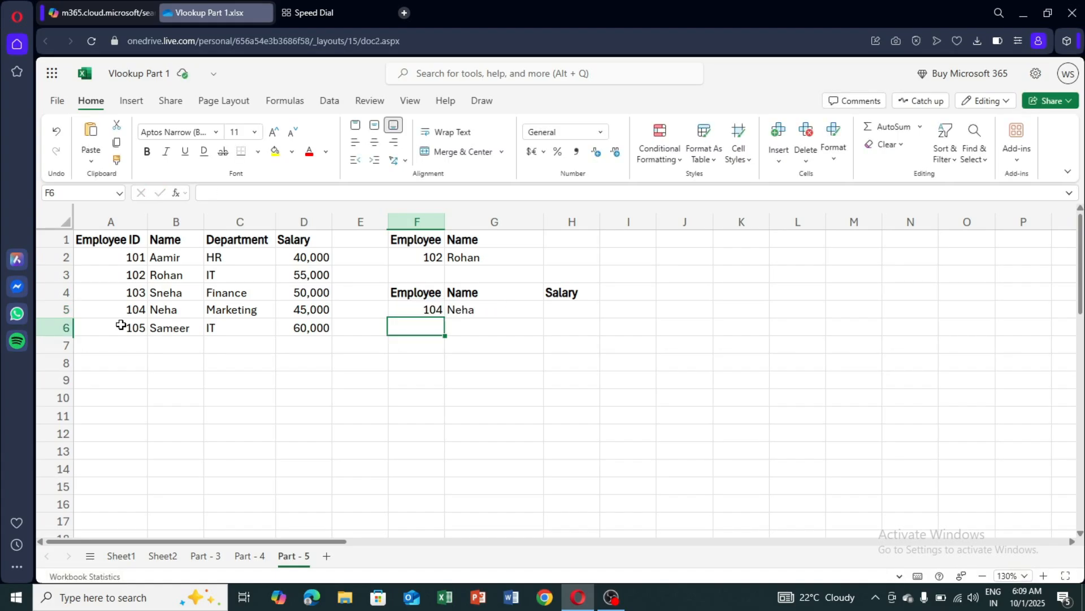
Step: Try filling the G5 formula across into H5 under Salary, and clear H5 again
key(Up)
key(Right)
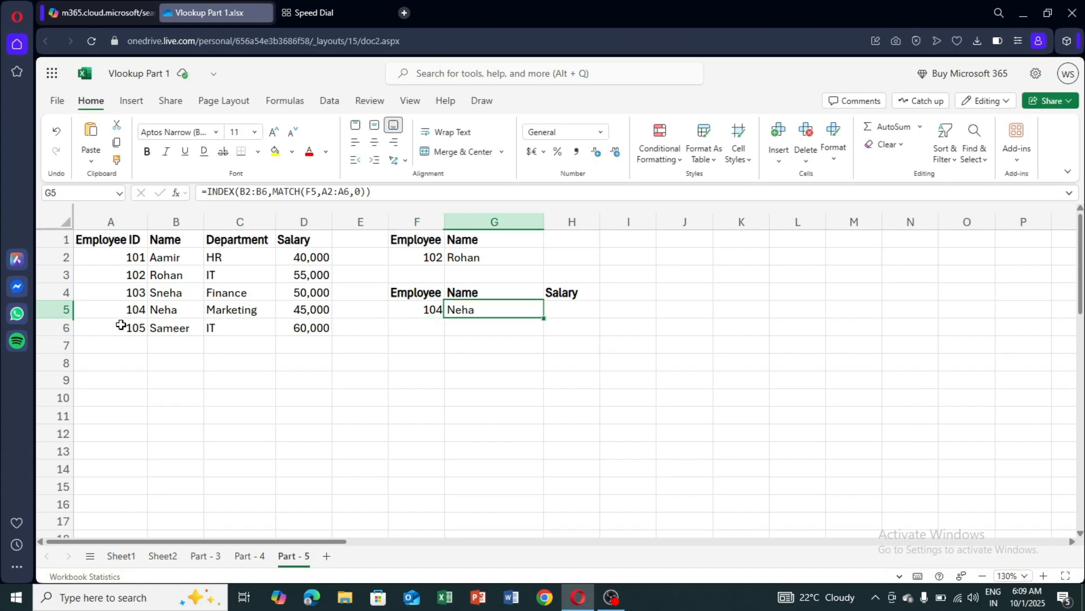
key(Right)
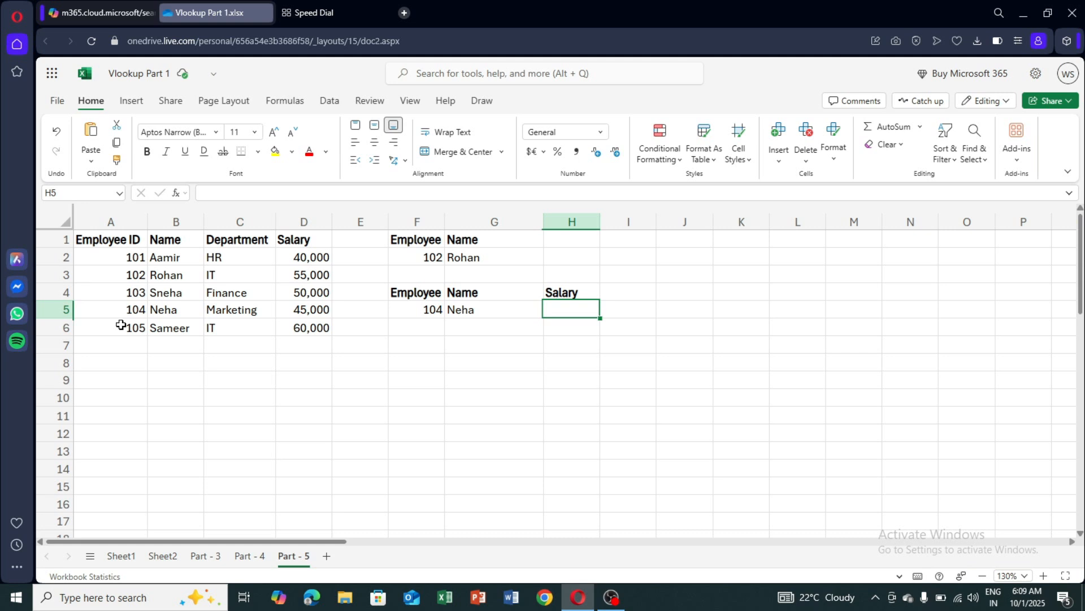
click(463, 308)
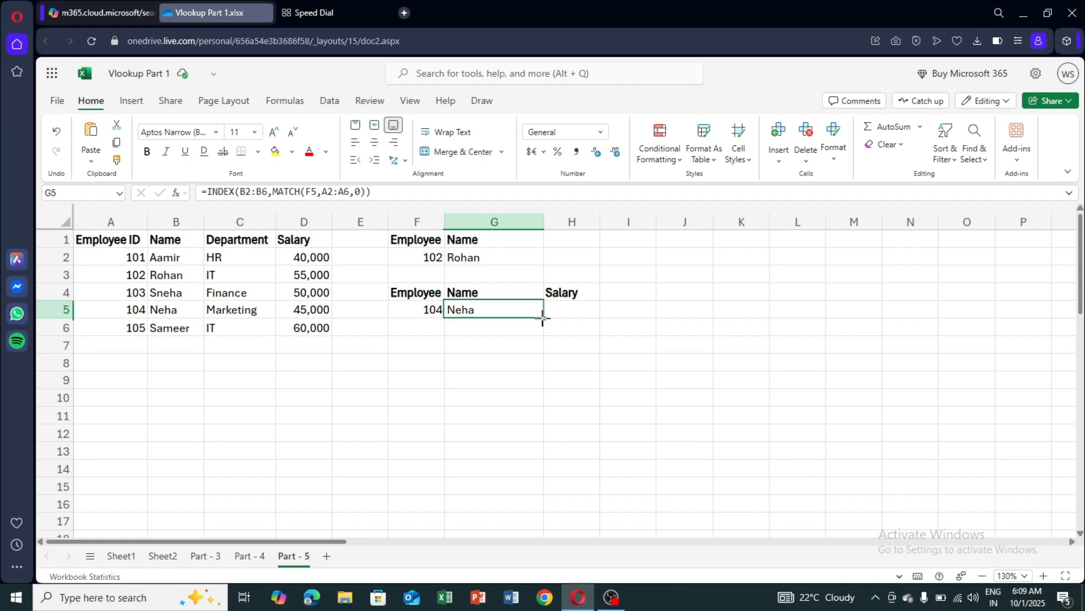
drag(545, 319, 588, 320)
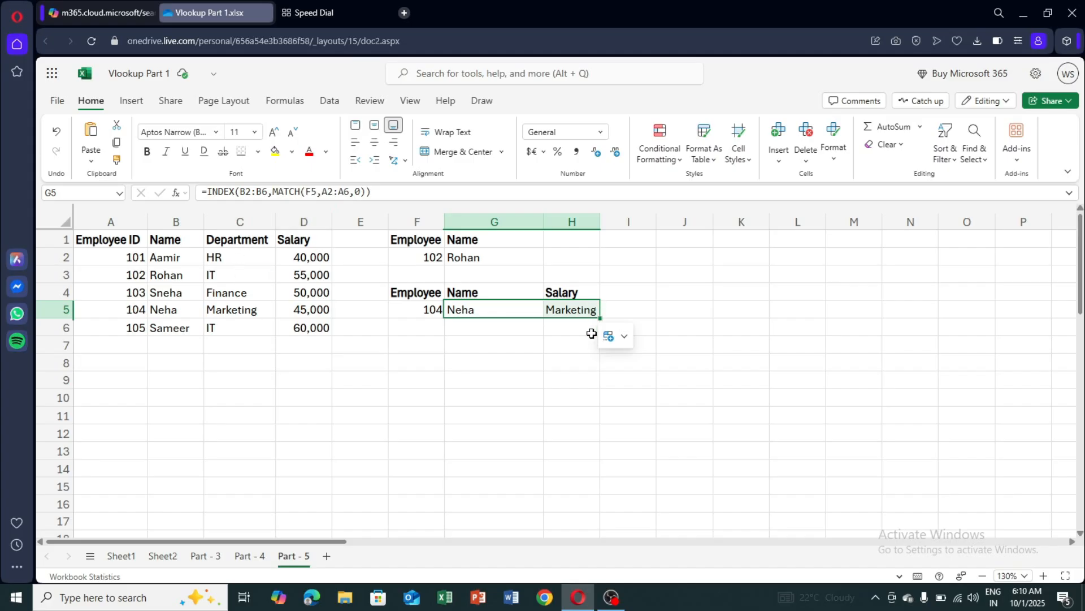
click(570, 332)
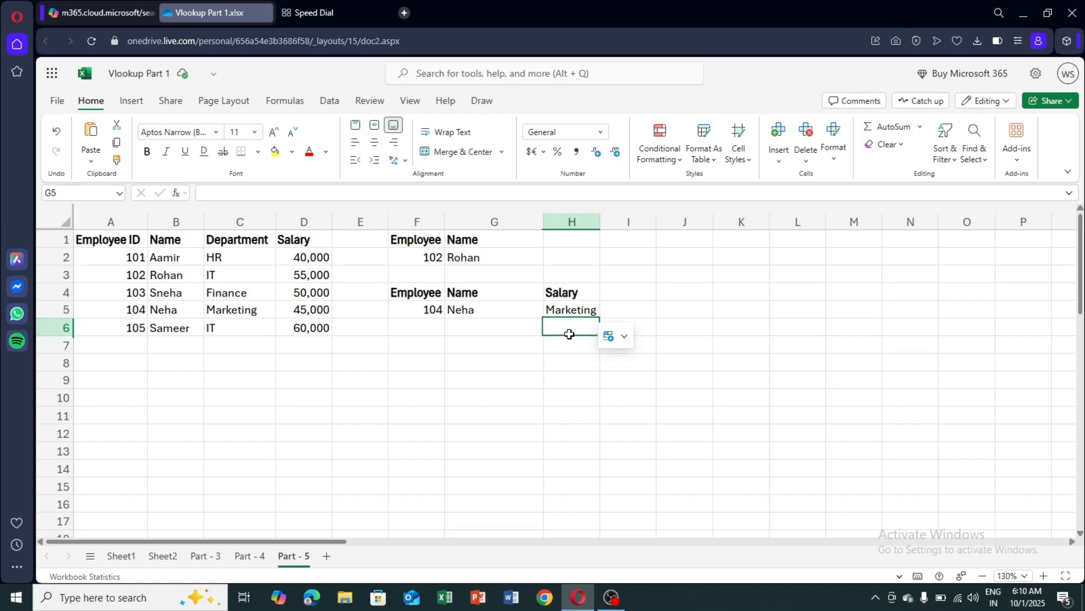
click(567, 310)
key(Delete)
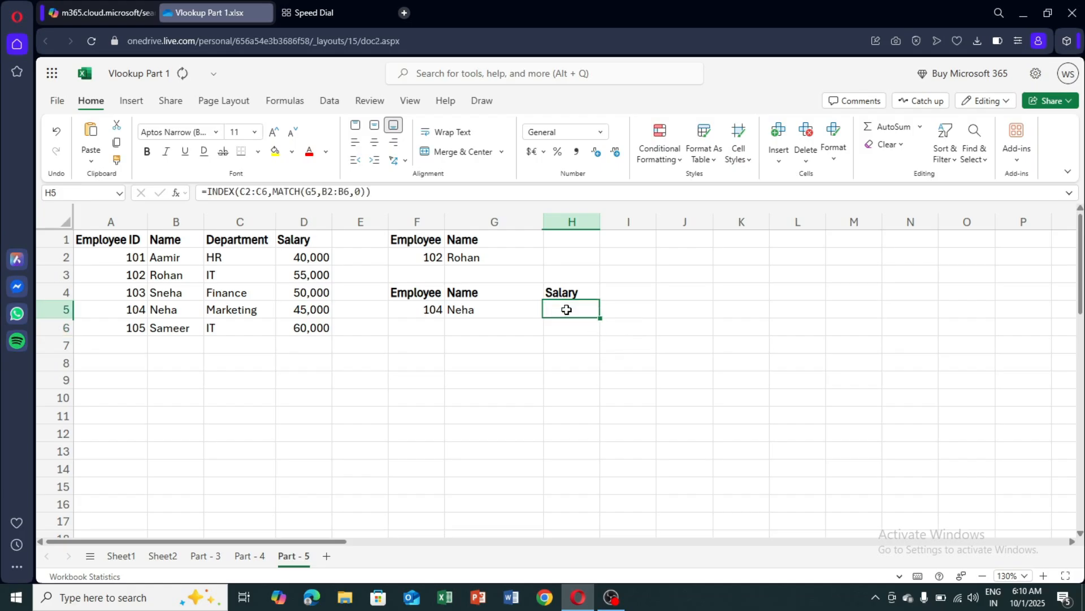
Step: Add MATCH(G4,A1:D1,0) as the column number of the INDEX formula in G5
click(480, 310)
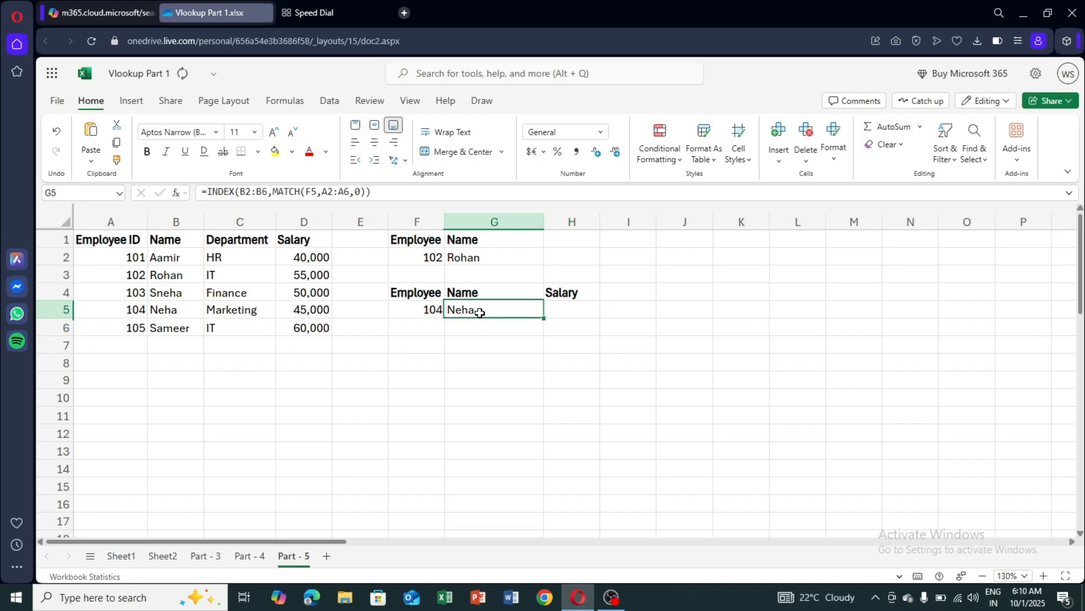
click(386, 189)
key(BackSpace)
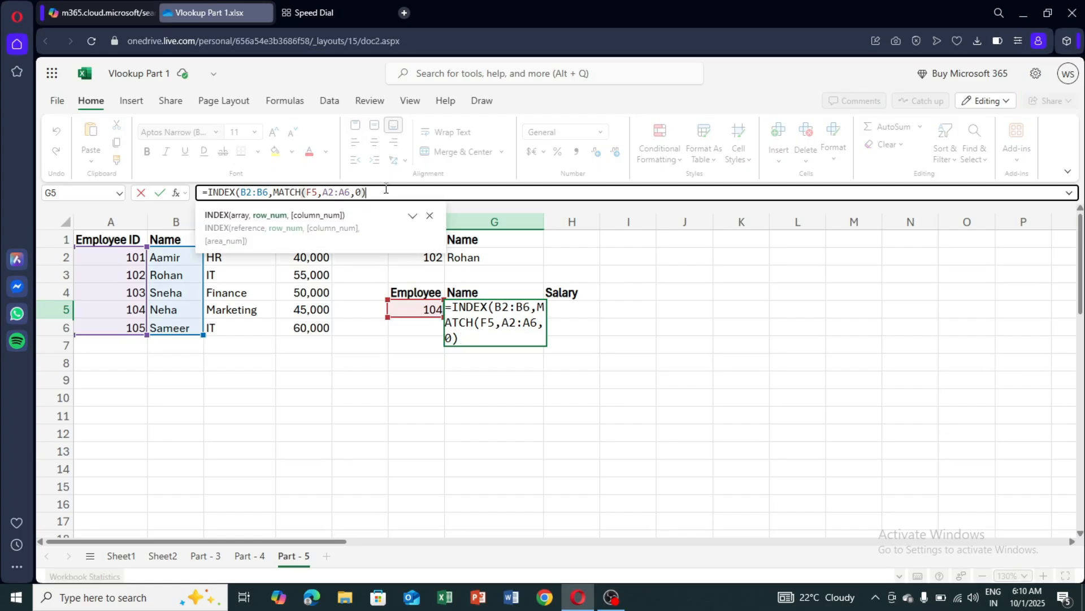
text(,matc)
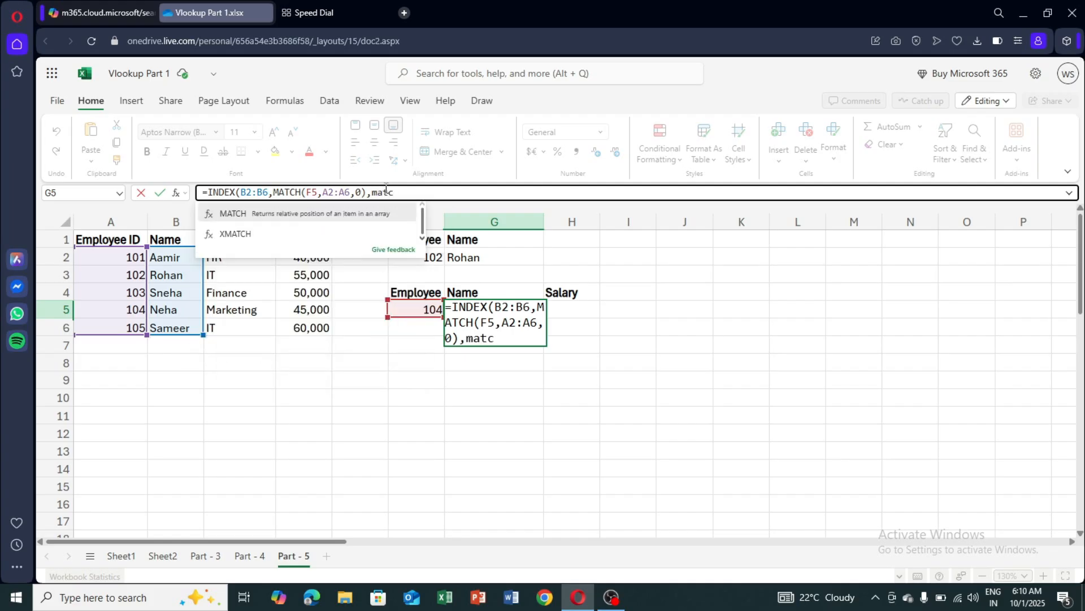
text(h()
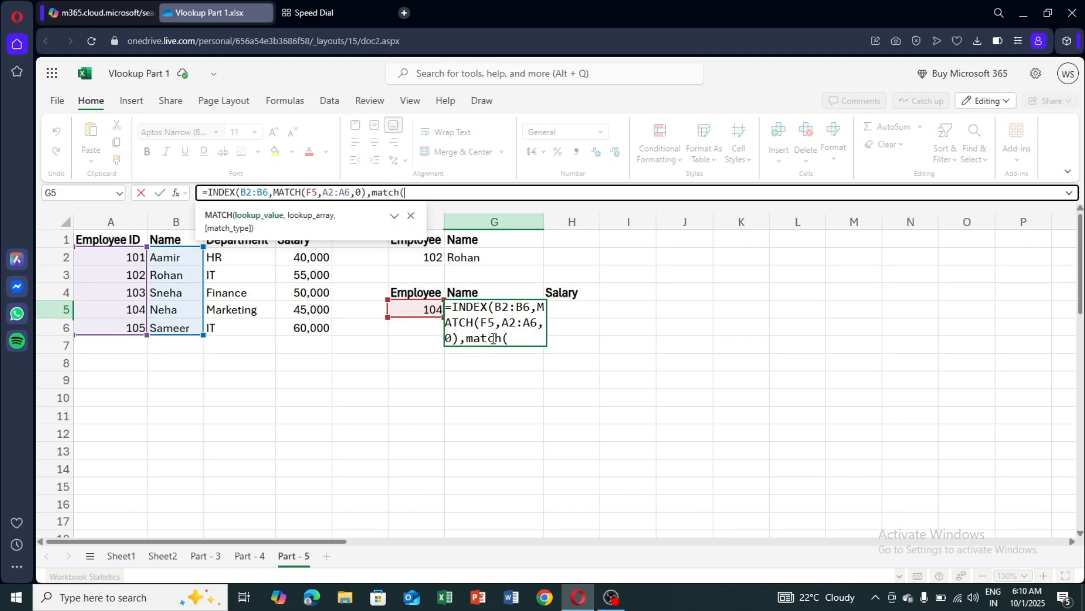
click(482, 290)
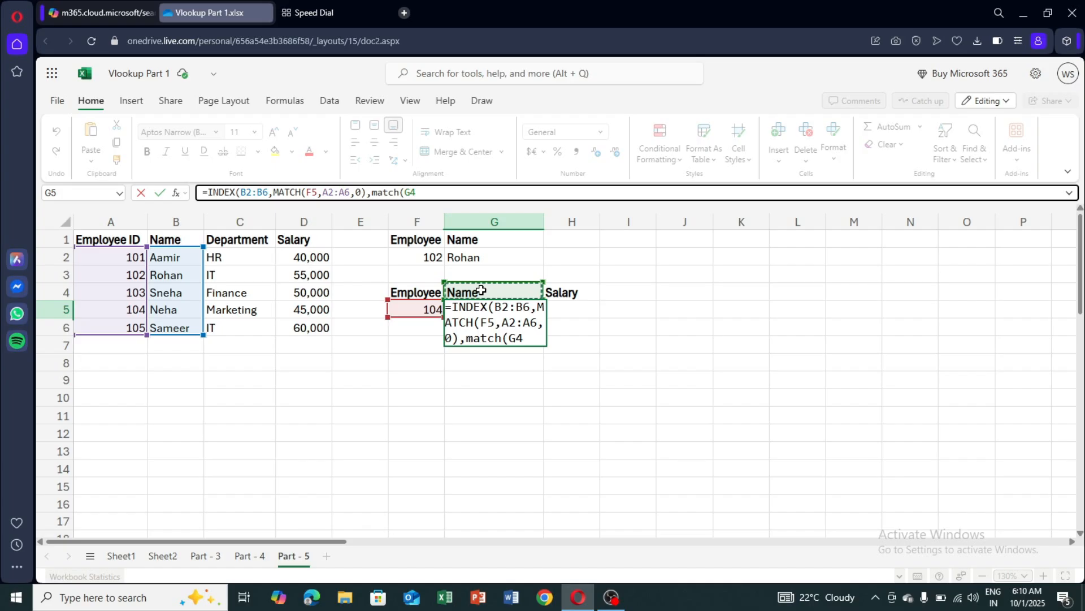
text(,)
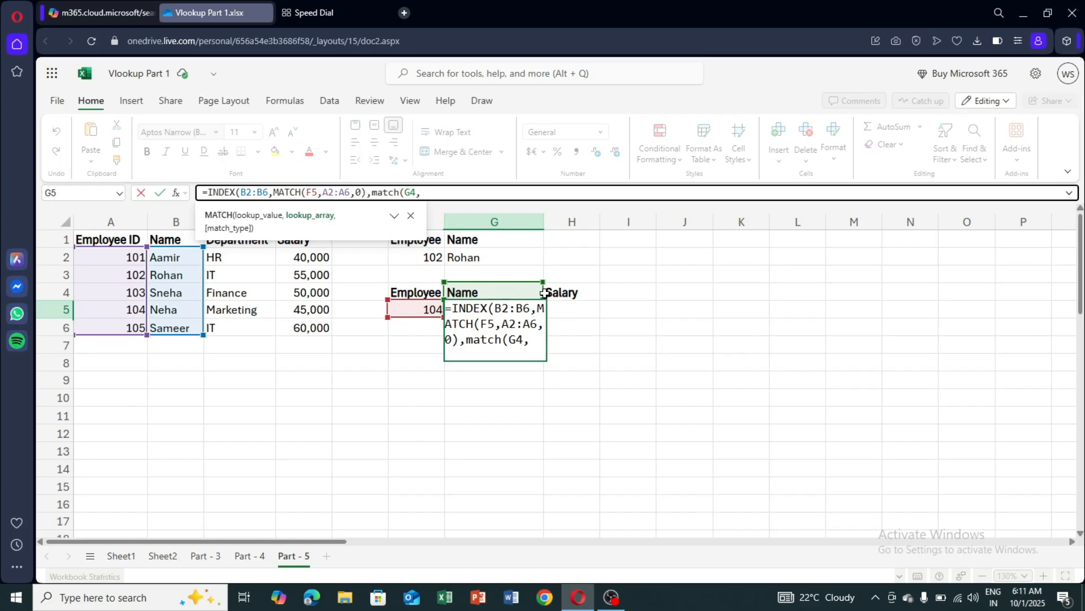
drag(96, 240, 305, 244)
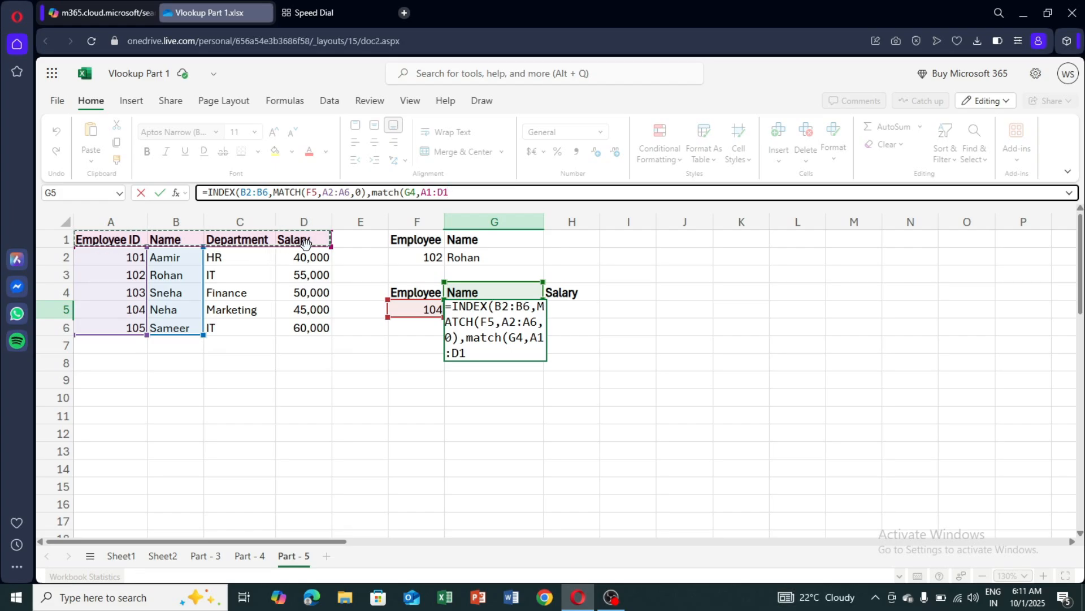
text(,)
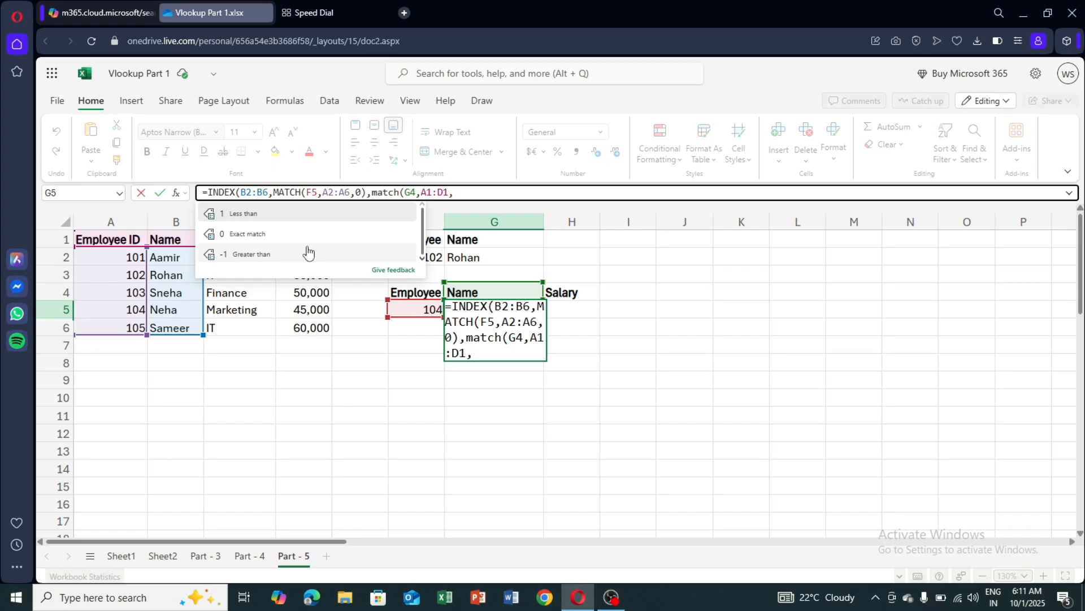
text(0)
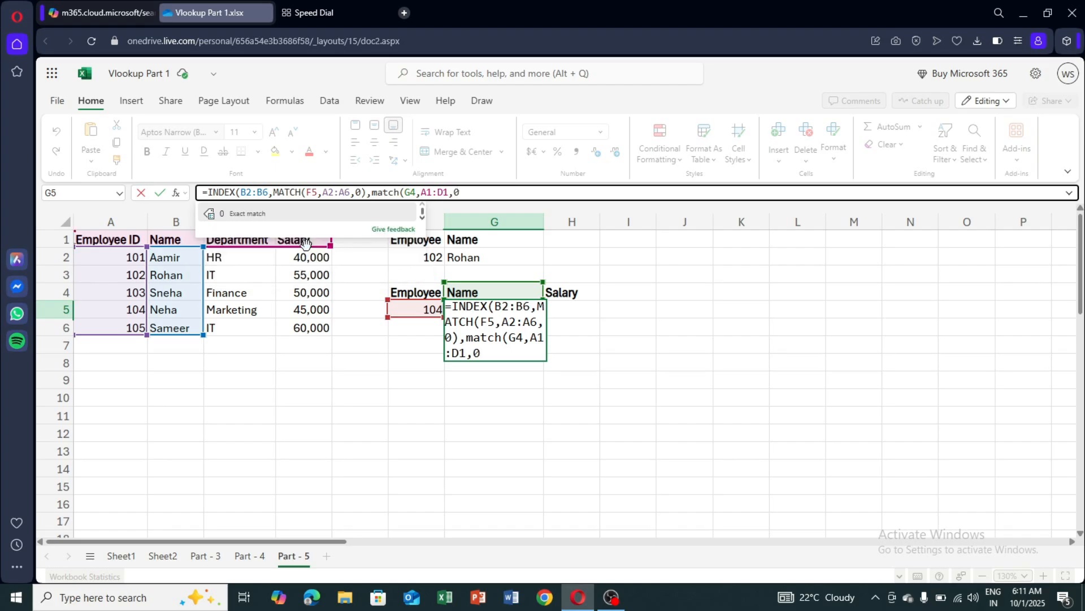
text()))
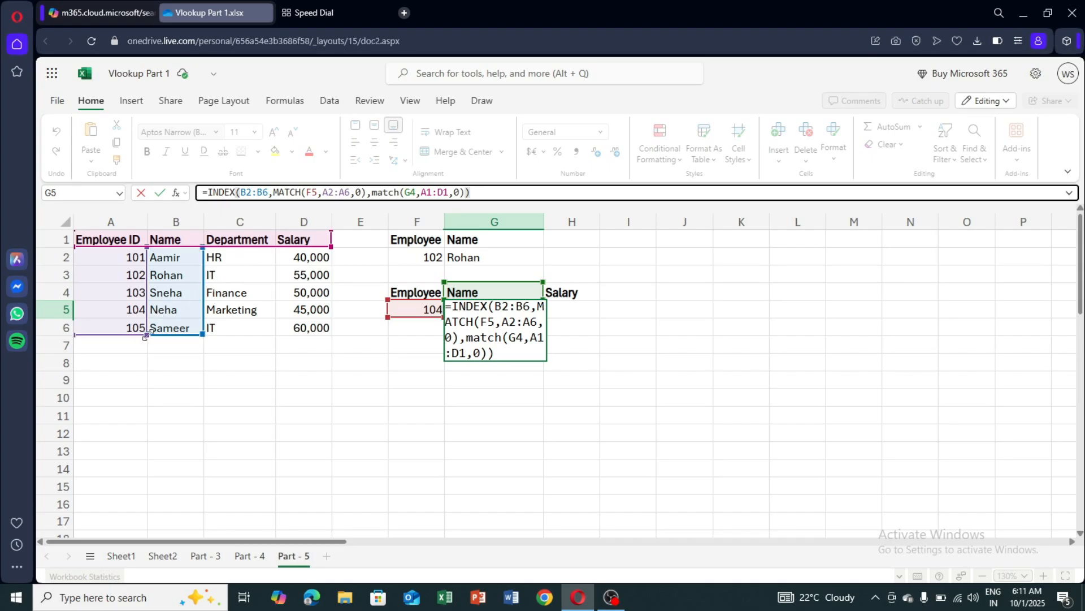
Step: Replace the INDEX array B2:B6 in the G5 formula with the full data range A2:D6
click(535, 356)
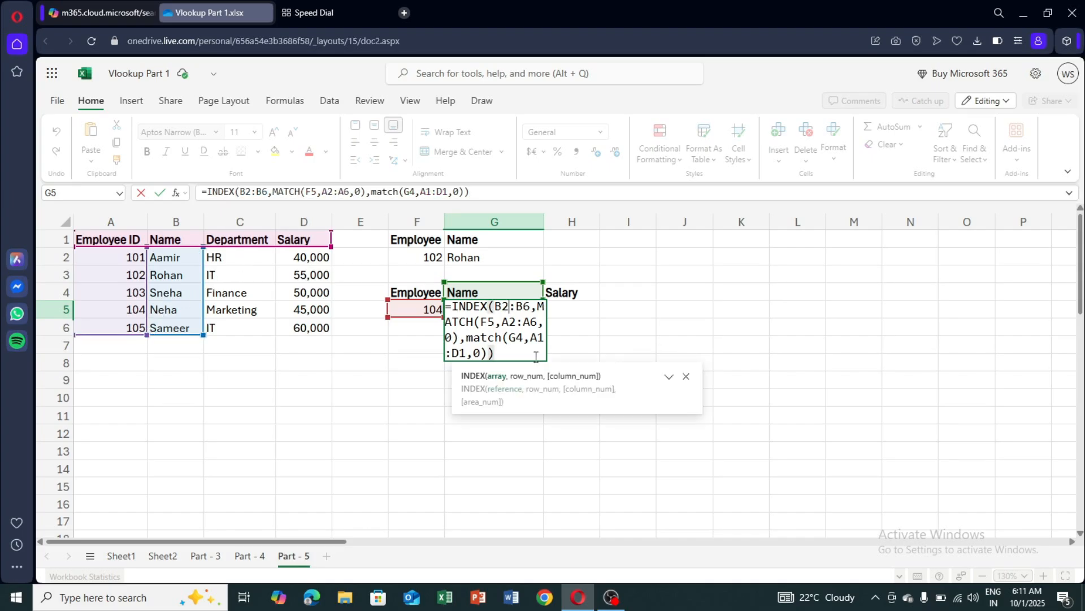
click(532, 307)
key(BackSpace)
key(BackSpace)
key(BackSpace)
key(BackSpace)
key(BackSpace)
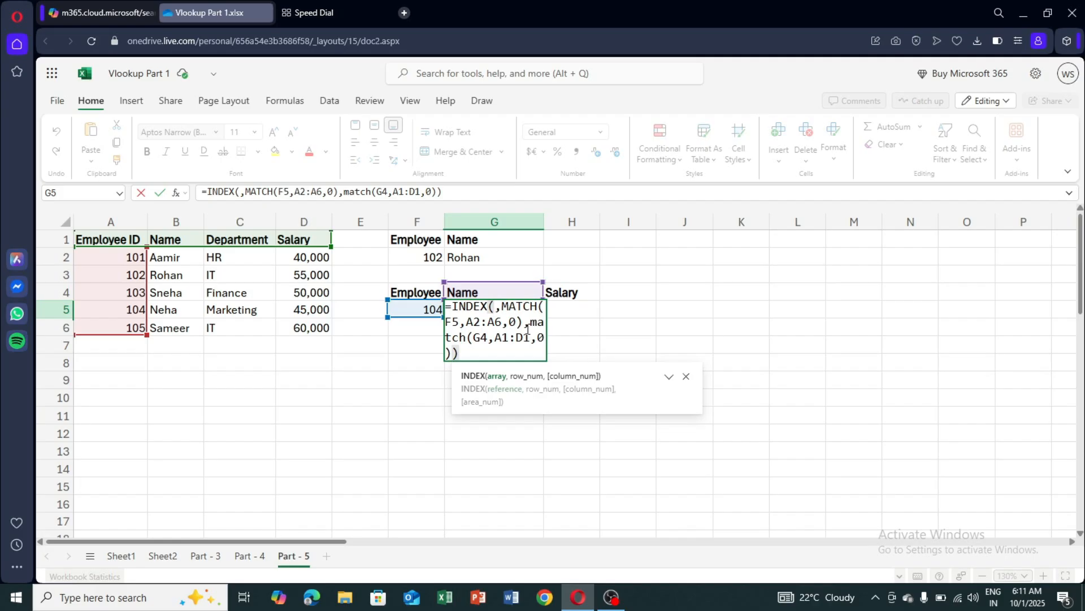
drag(116, 258, 312, 328)
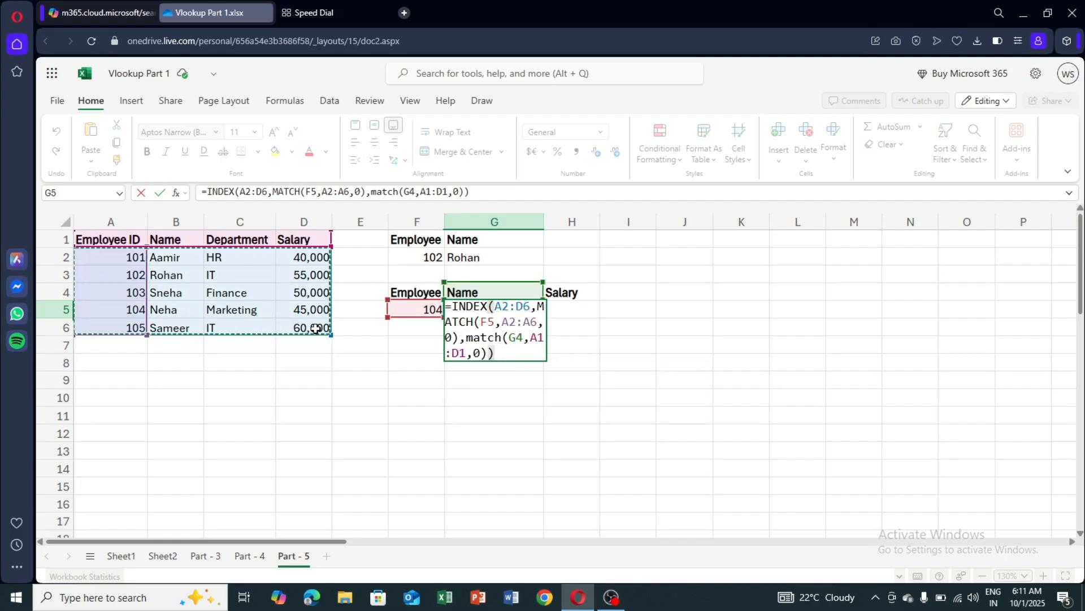
Step: Make the INDEX array in the G5 formula absolute as $A$2:$D$6
click(503, 303)
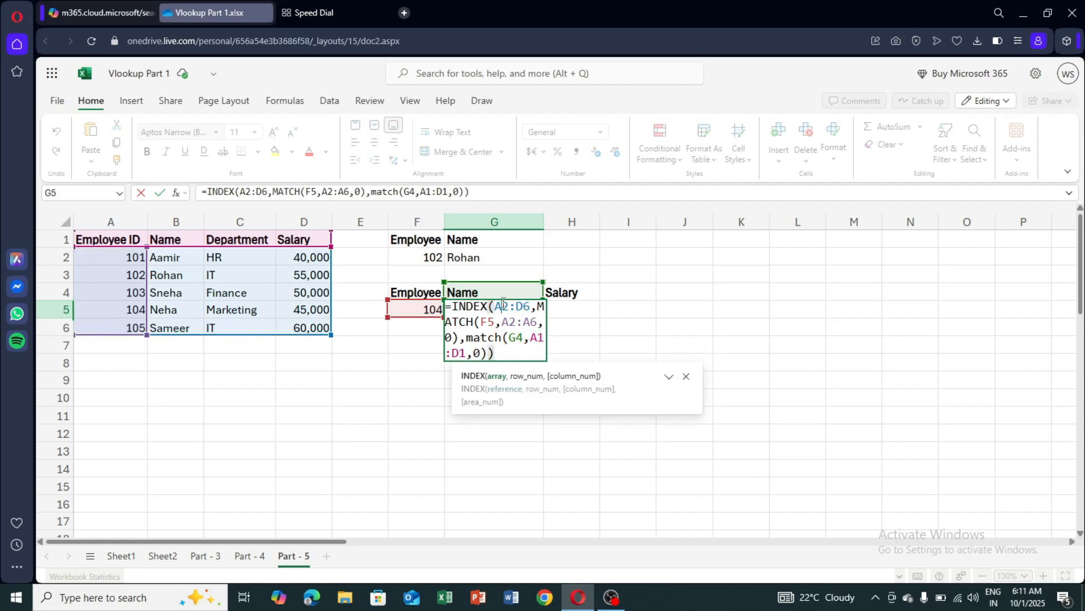
key(F4)
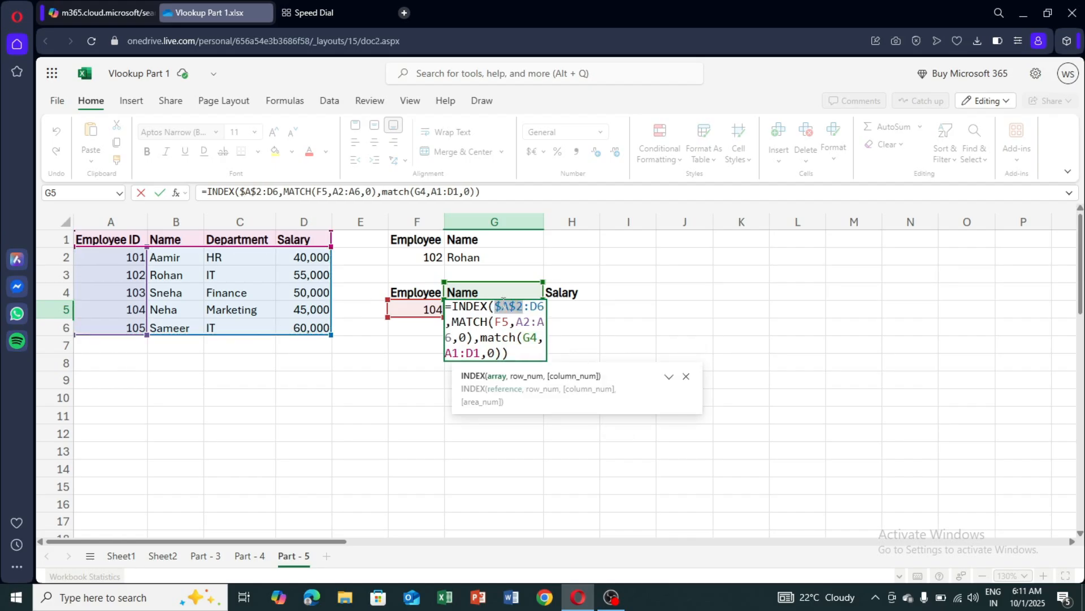
click(534, 305)
key(F4)
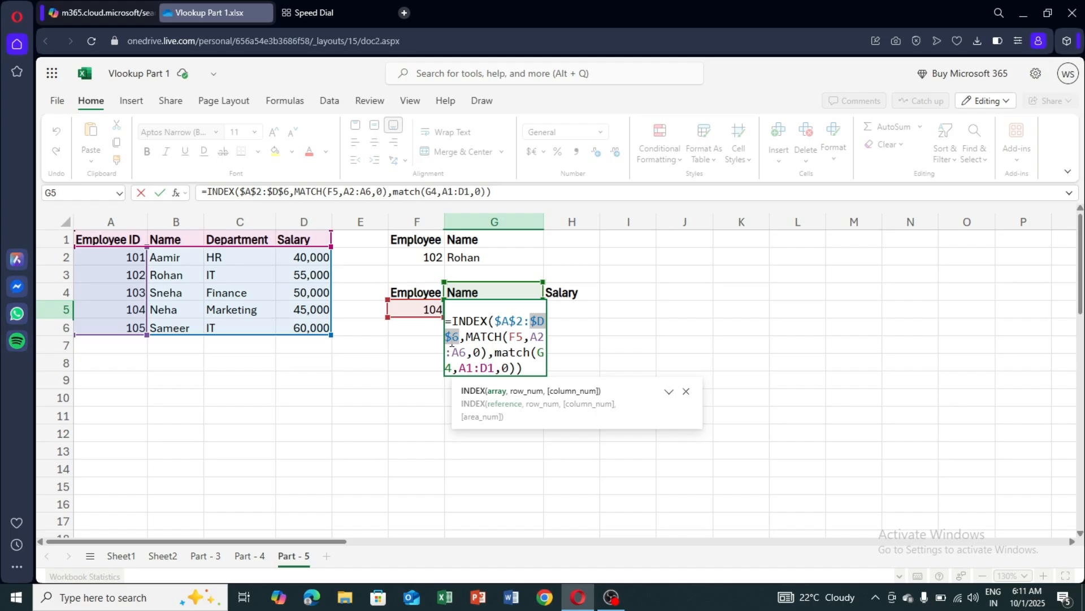
Step: In the first MATCH of the G5 formula, lock the lookup value as $F5 and the lookup array as $A$2:$A$6
click(518, 337)
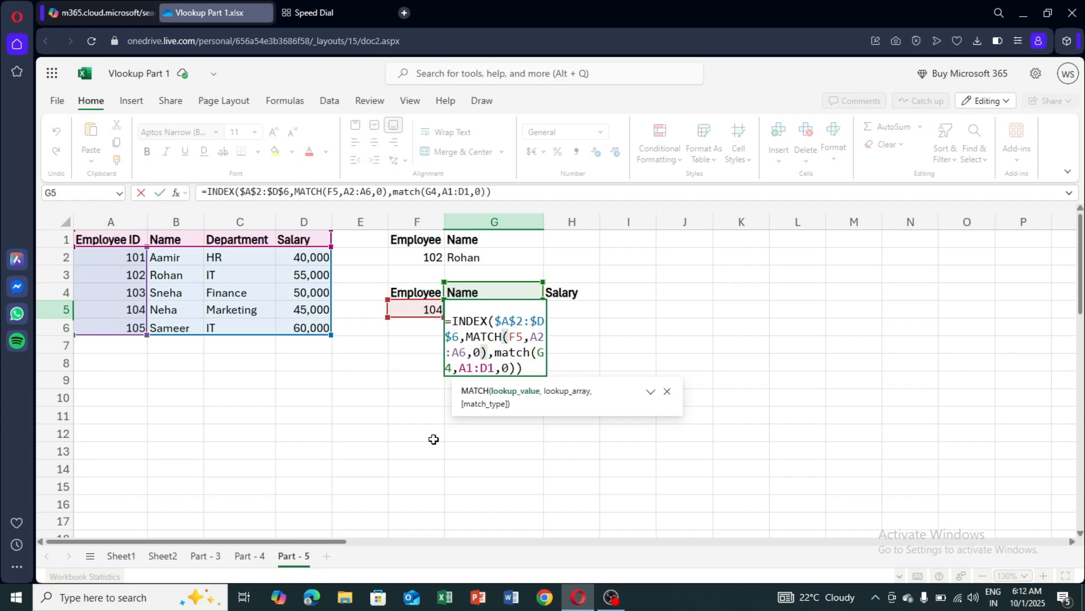
key(F4)
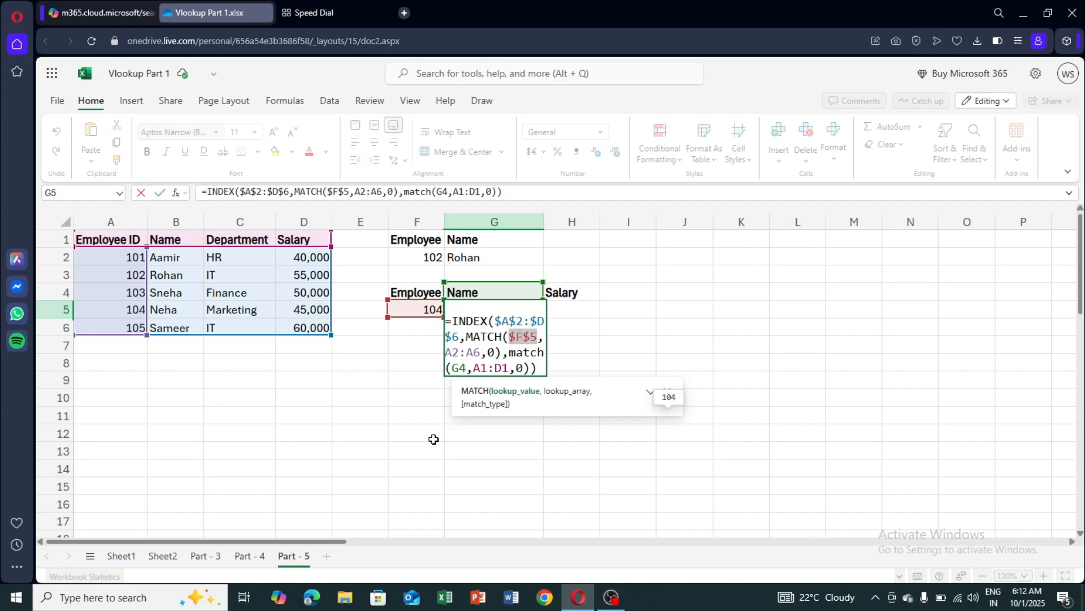
key(F4)
key(F4)
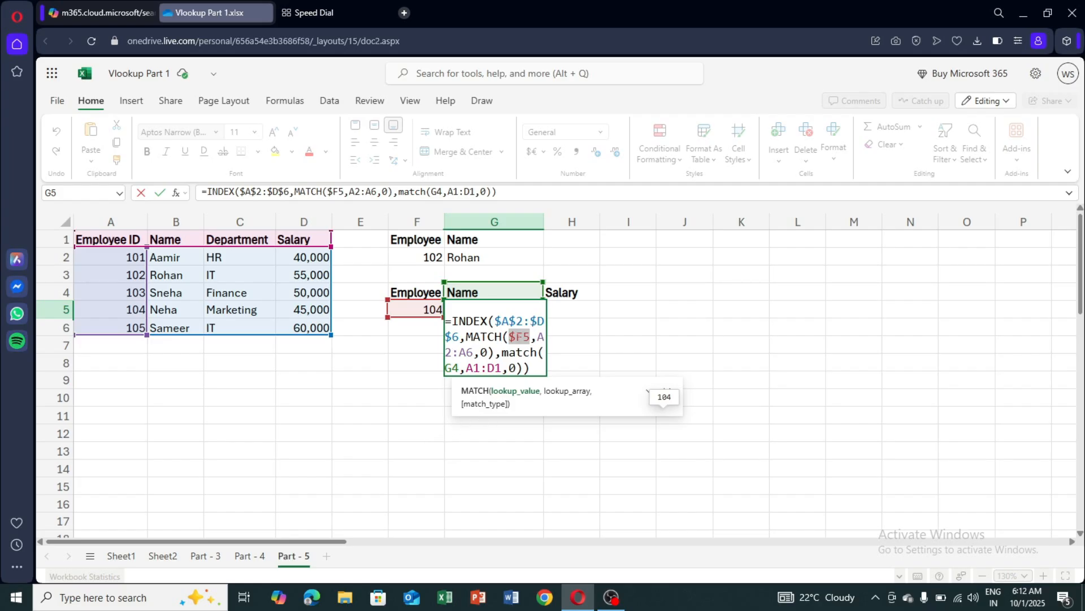
click(546, 337)
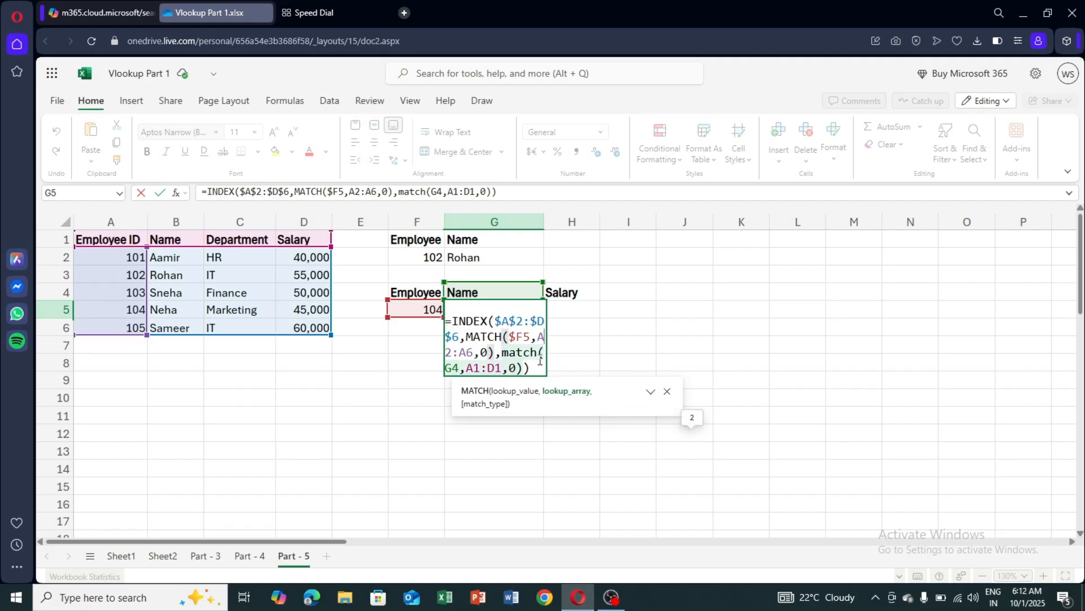
key(F4)
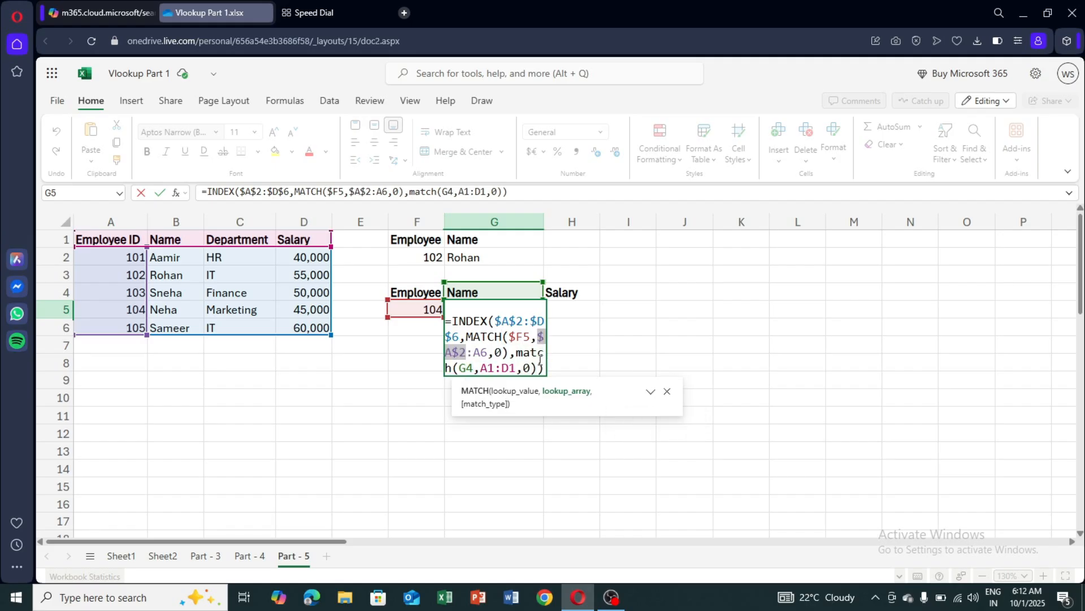
click(482, 349)
key(F4)
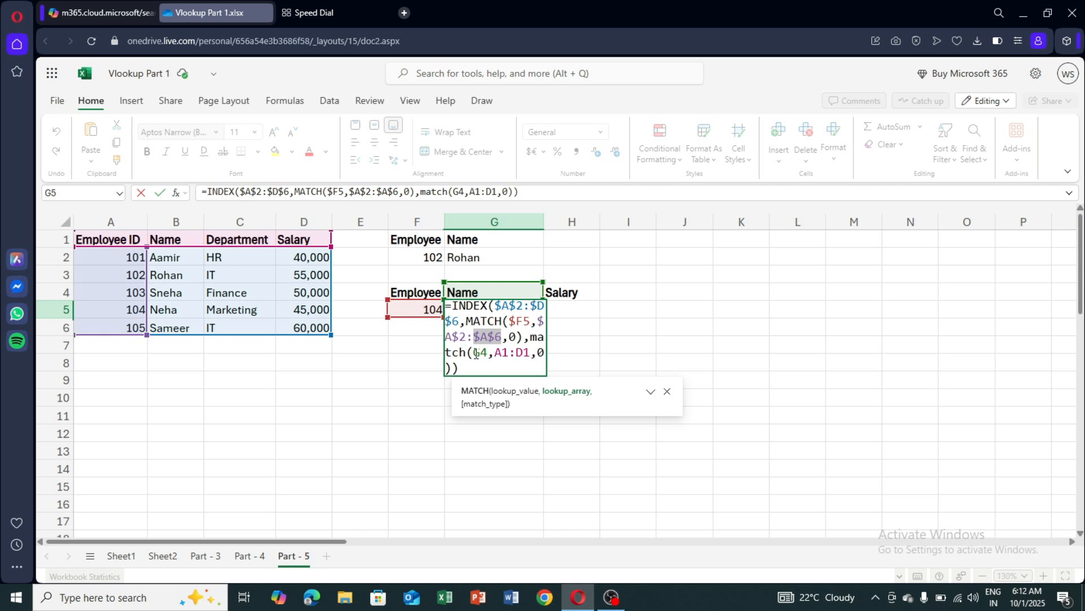
click(484, 351)
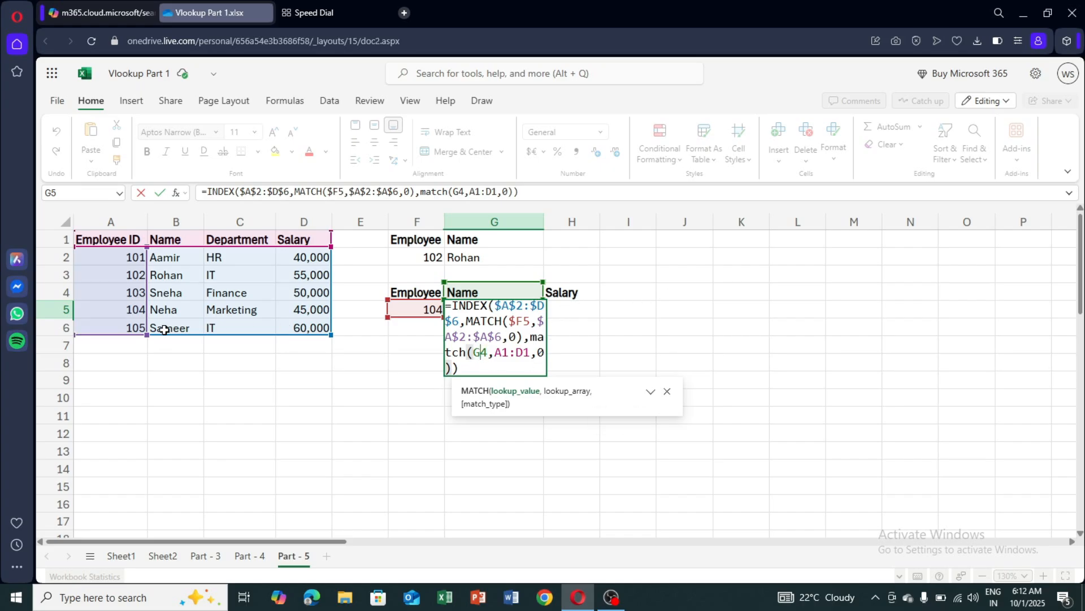
drag(452, 310, 465, 287)
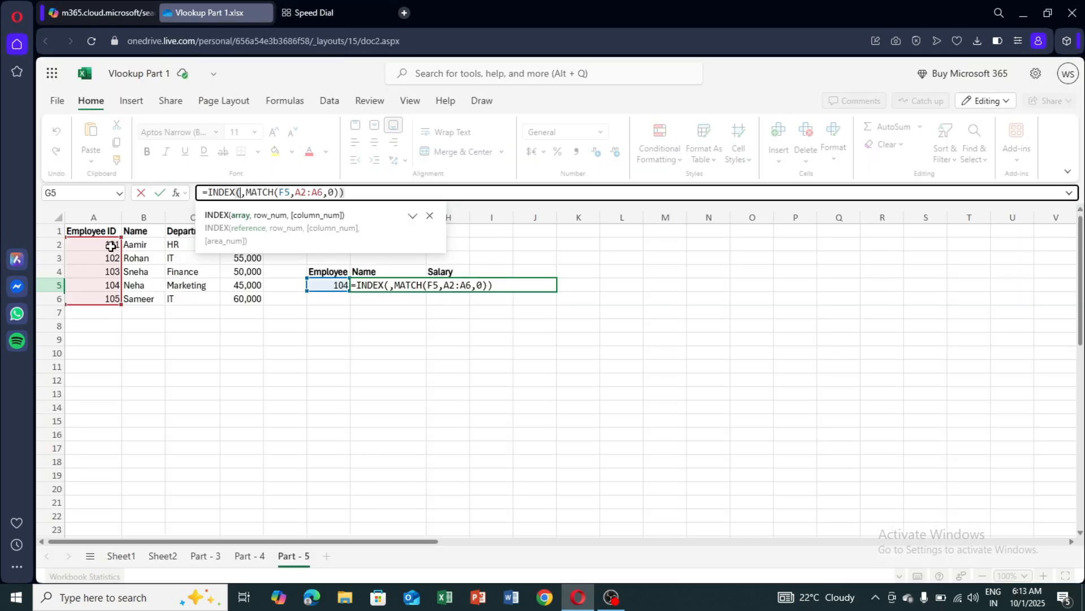
Step: Set the empty INDEX array in G5 to $A$2:$D$6 and lock the MATCH references as $F5 and $A$2:$A$6
drag(109, 244, 249, 298)
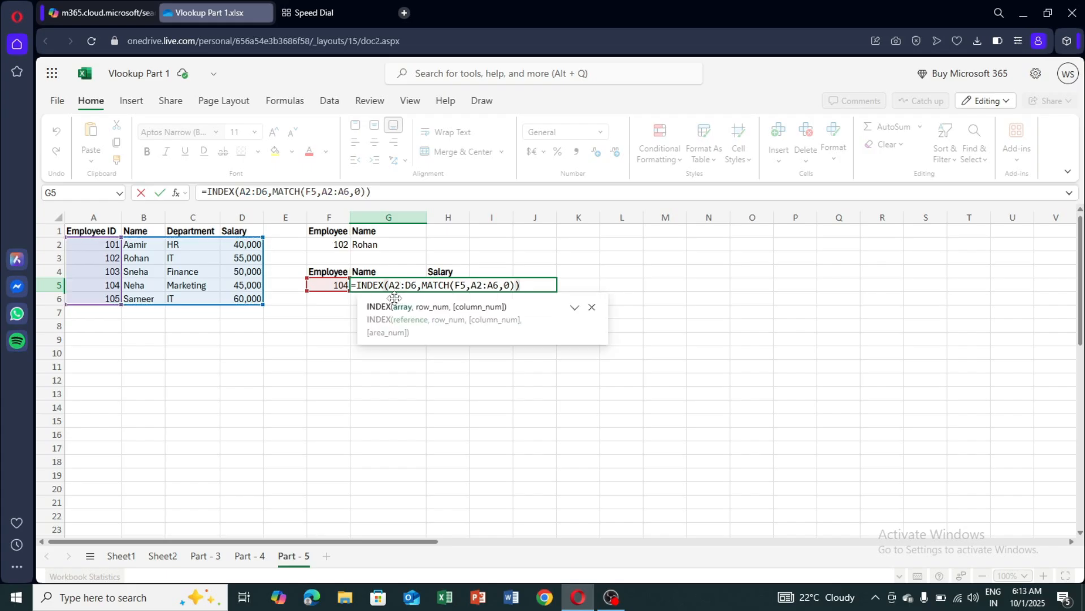
key(F4)
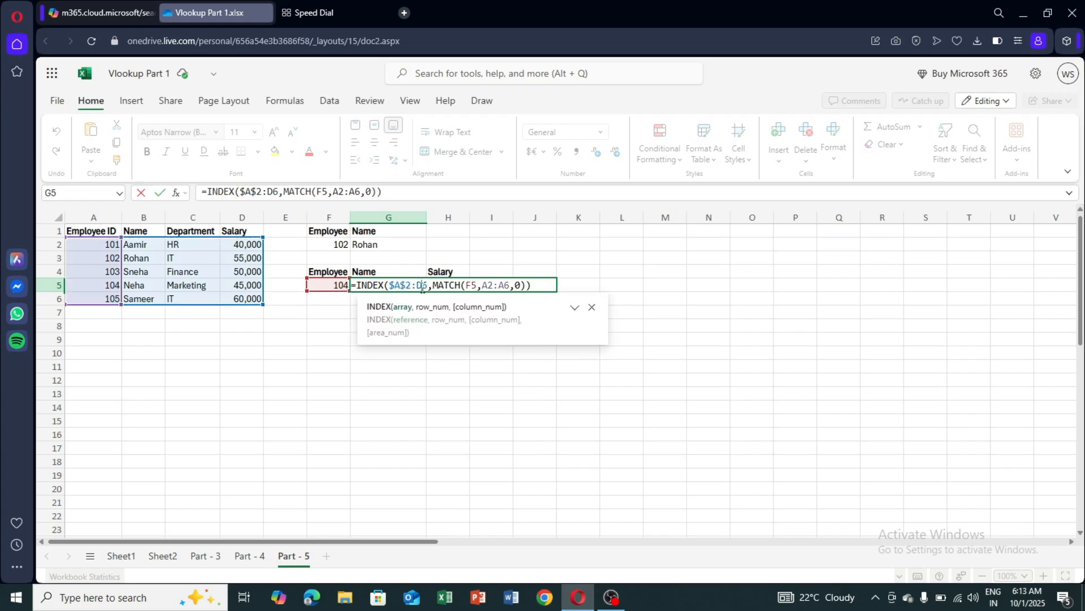
click(478, 285)
key(F4)
key(F4)
key(F4)
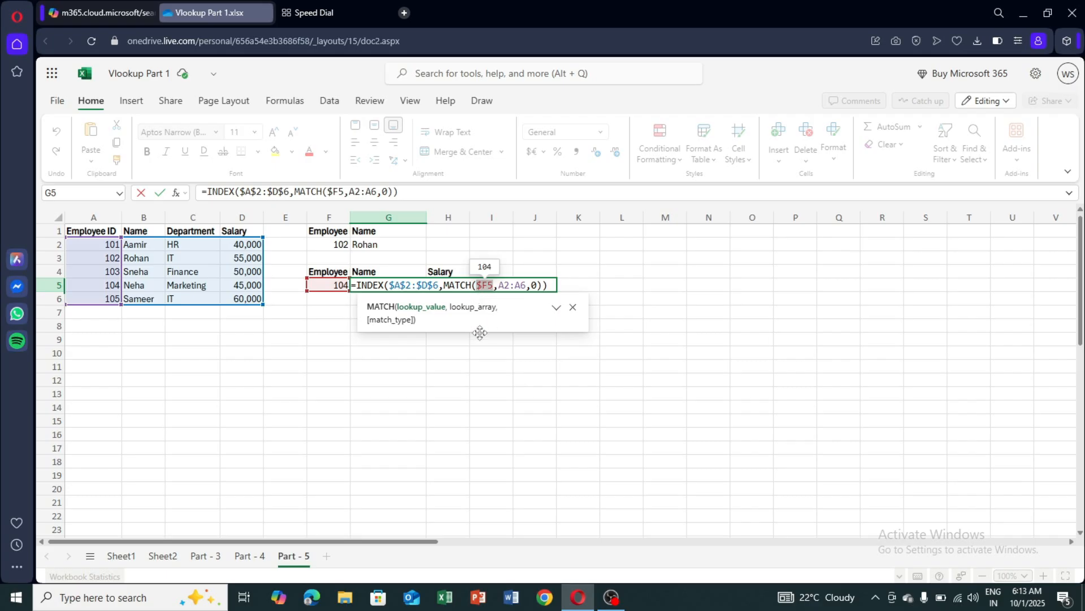
click(503, 286)
key(F4)
click(533, 286)
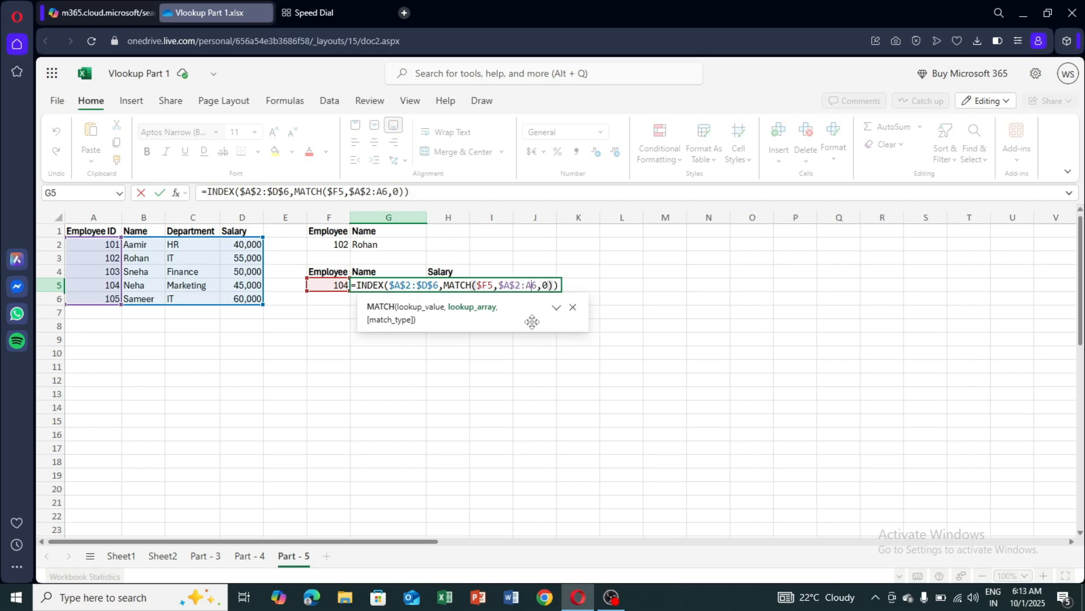
key(F4)
Step: Add a second MATCH to the G5 formula as INDEX's column argument, with G$4 as its lookup value
click(572, 289)
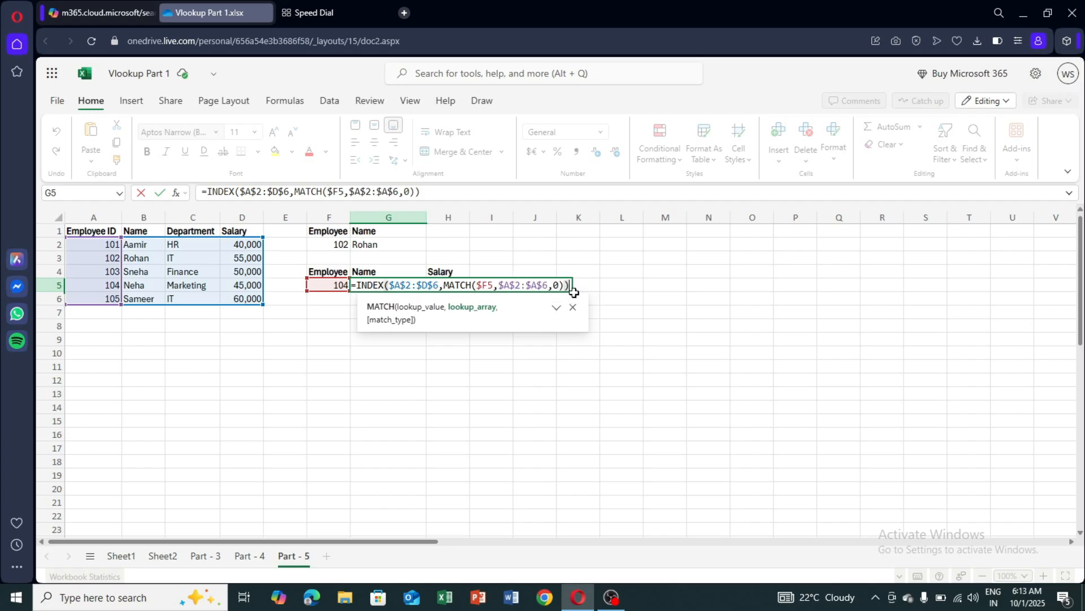
key(BackSpace)
text(,mat)
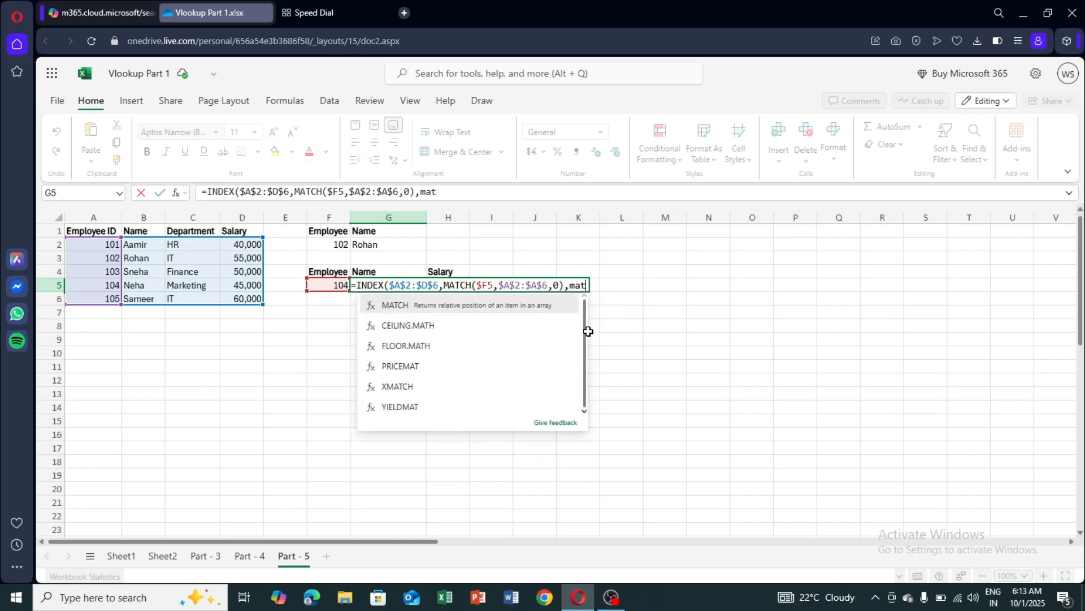
text(ch)
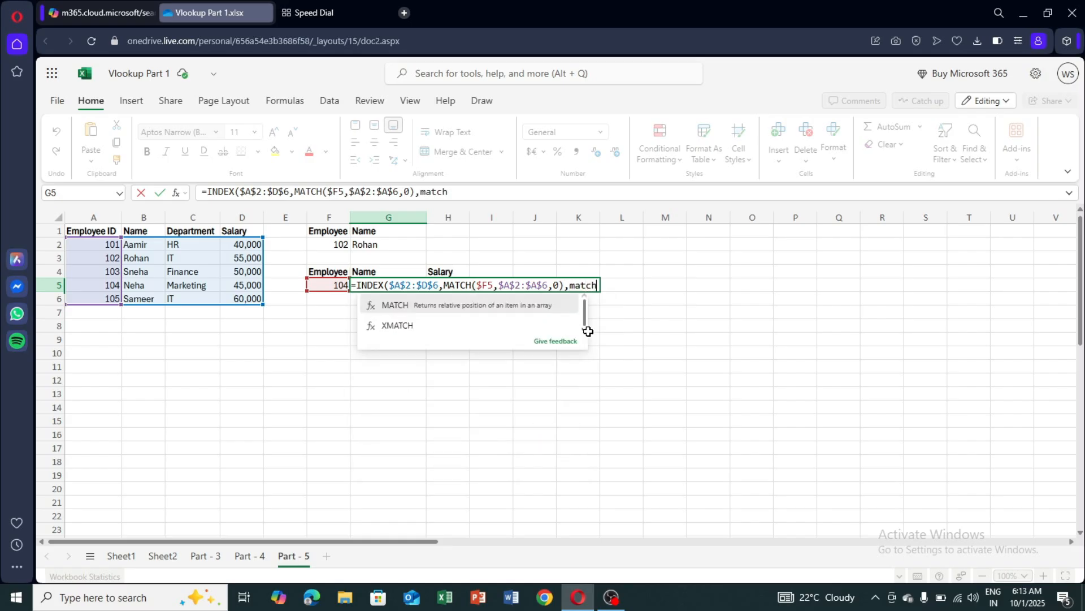
text(()
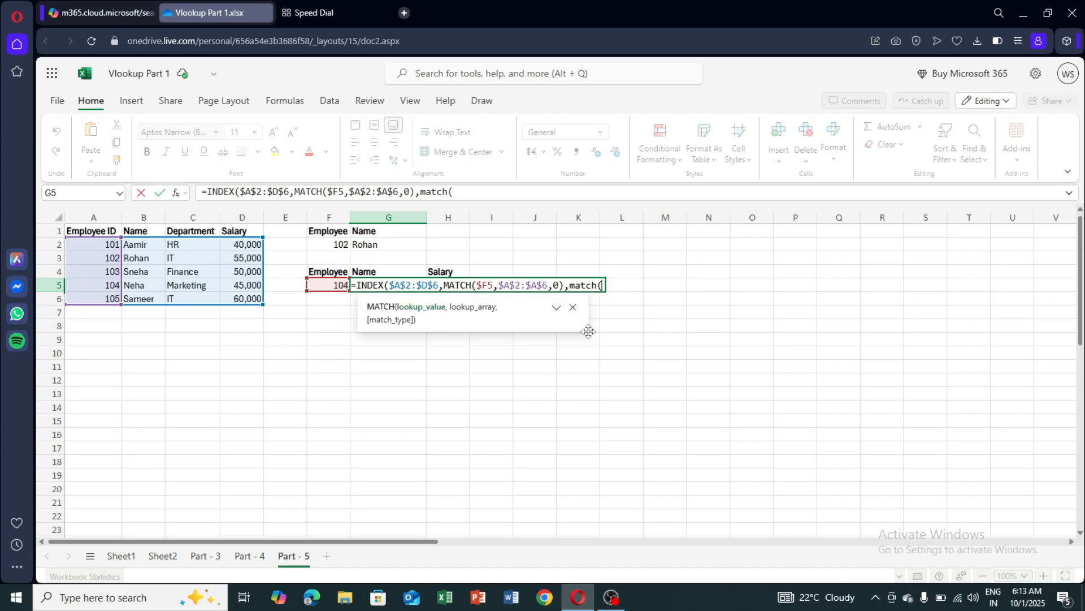
click(380, 269)
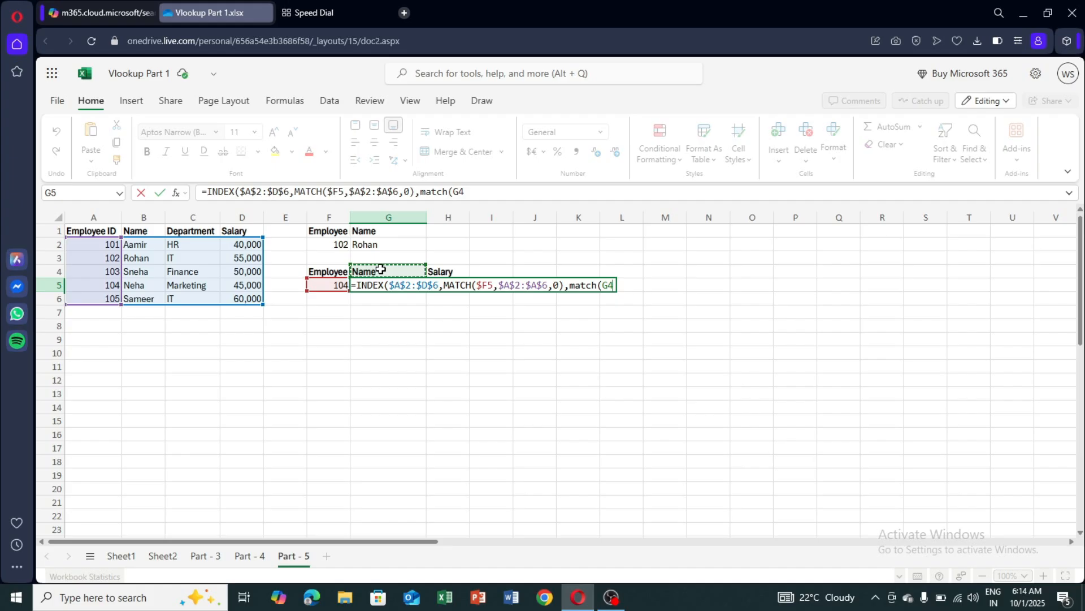
key(F4)
key(F4)
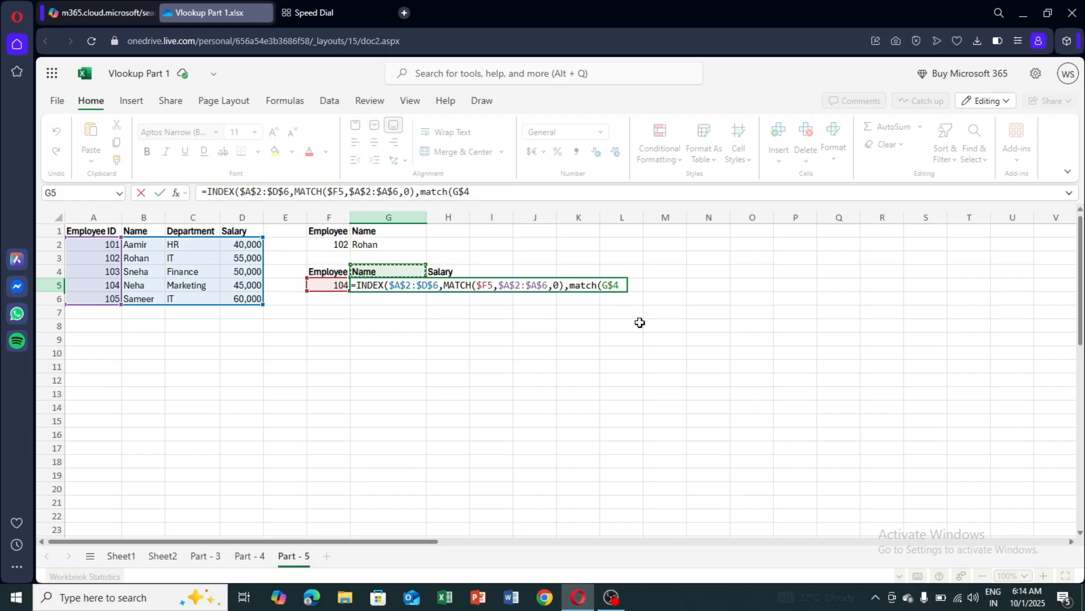
text(,)
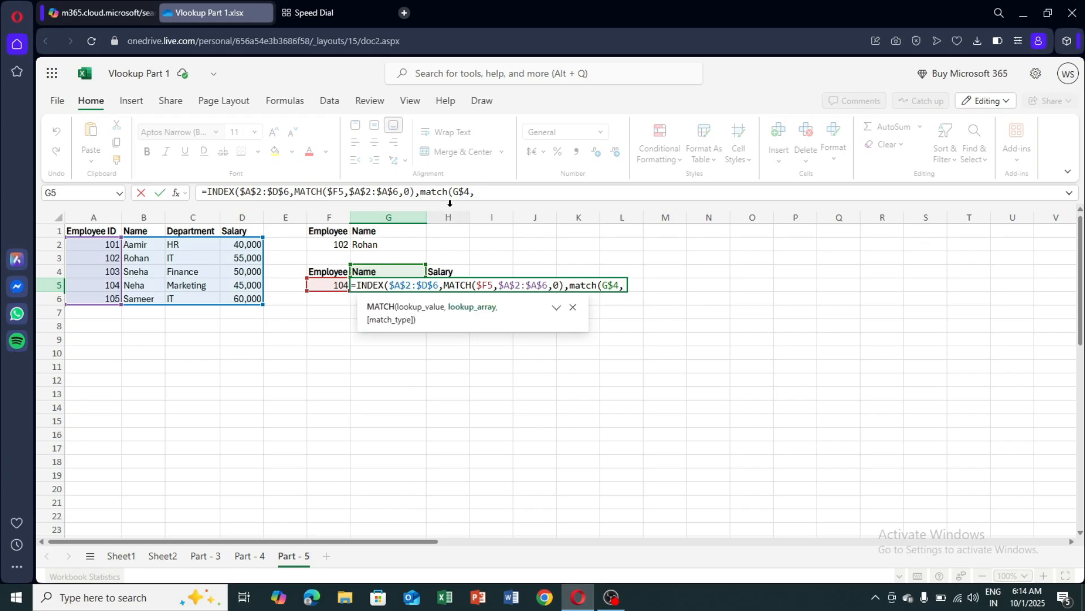
Step: Set the second MATCH's lookup array to $A$1:$D$1 with match type 0, and complete the G5 formula
drag(108, 231, 237, 232)
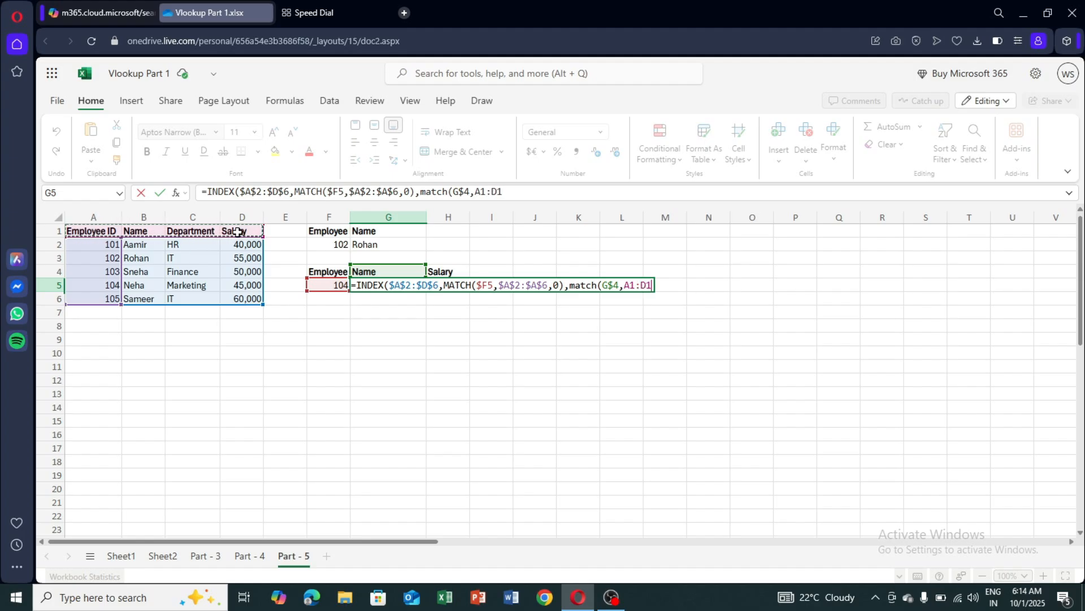
click(483, 194)
key(F4)
click(509, 193)
key(F4)
click(544, 192)
text(,0)
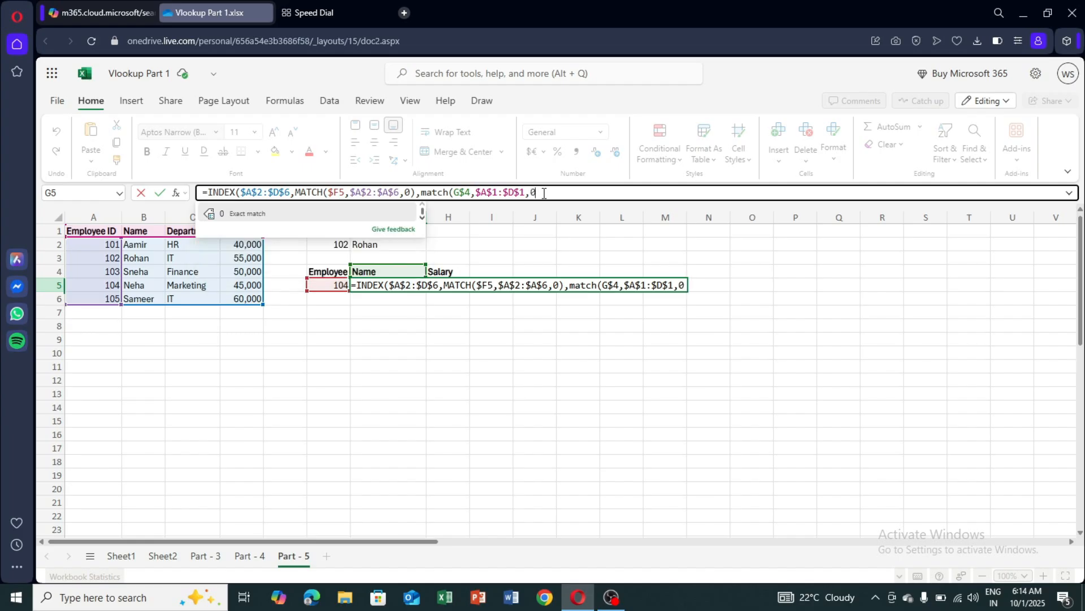
text()))
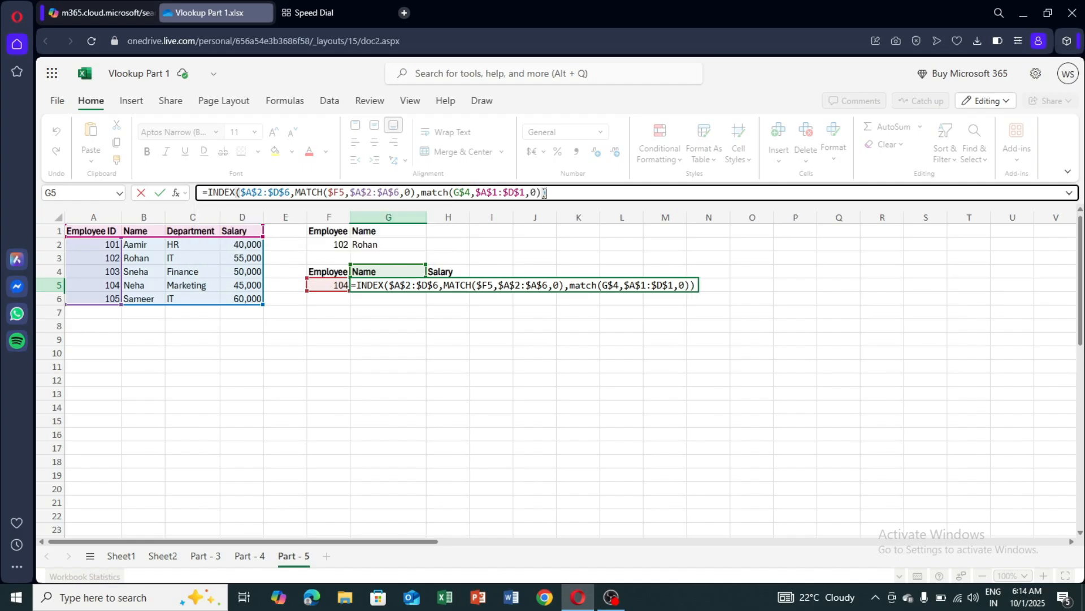
key(Return)
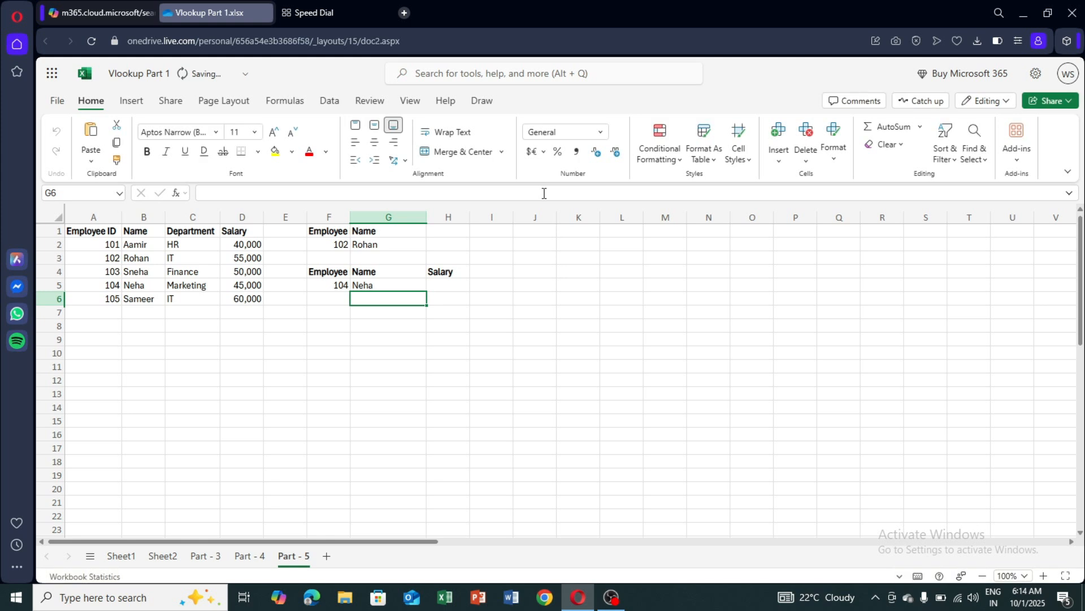
Step: Fill the G5 formula across into the Salary cell H5
click(393, 286)
drag(427, 293, 445, 298)
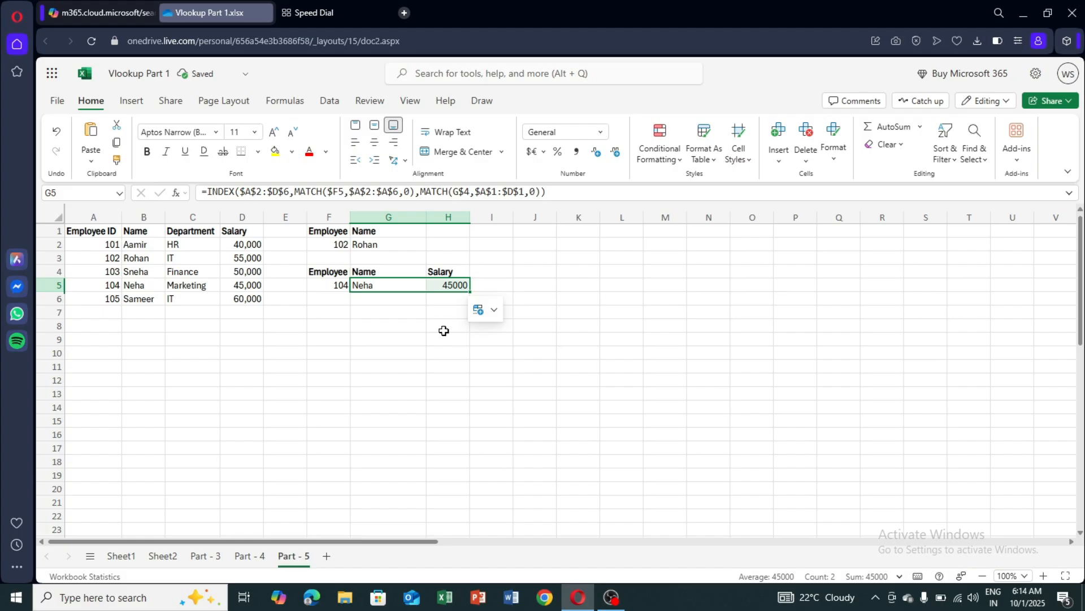
click(339, 322)
Step: Copy the Employee, Name and Salary headers from F4:H4 to F7:H7
drag(322, 272, 431, 272)
key(ctrl+c)
click(337, 312)
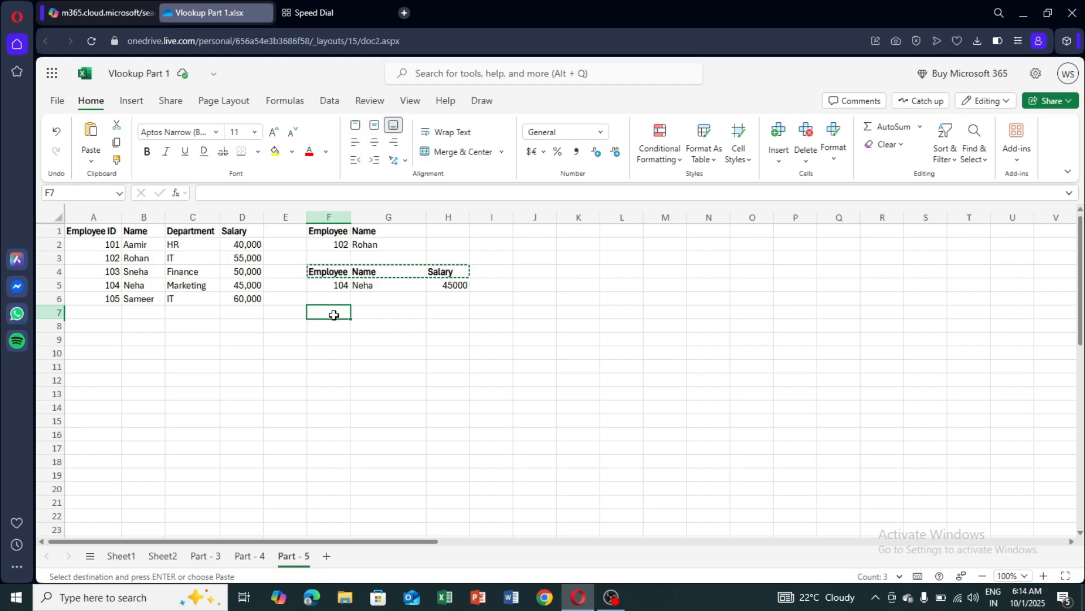
key(ctrl+v)
click(348, 334)
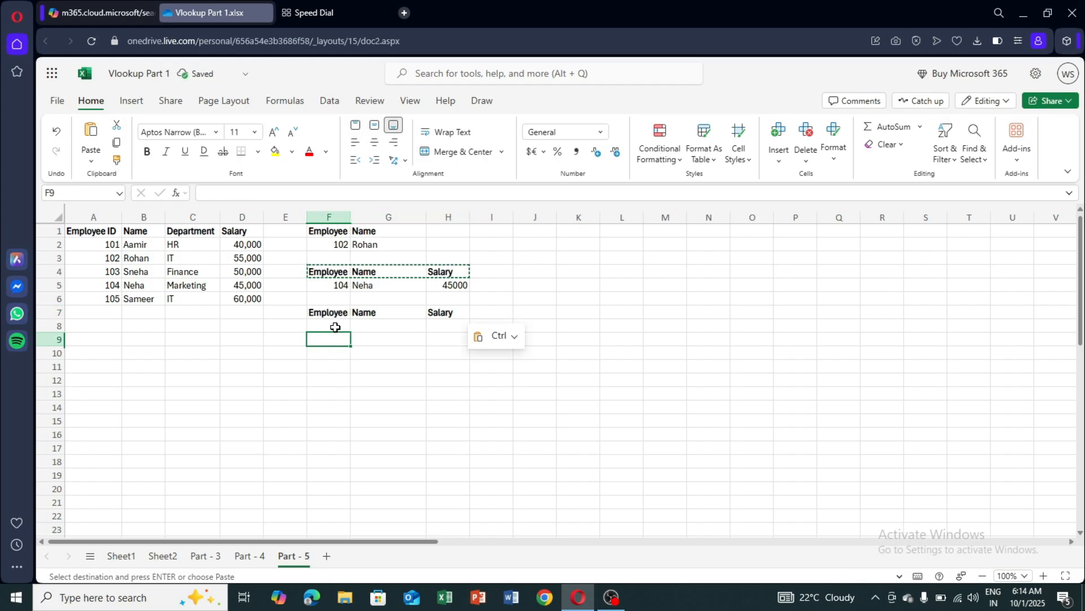
click(335, 327)
click(362, 325)
key(Escape)
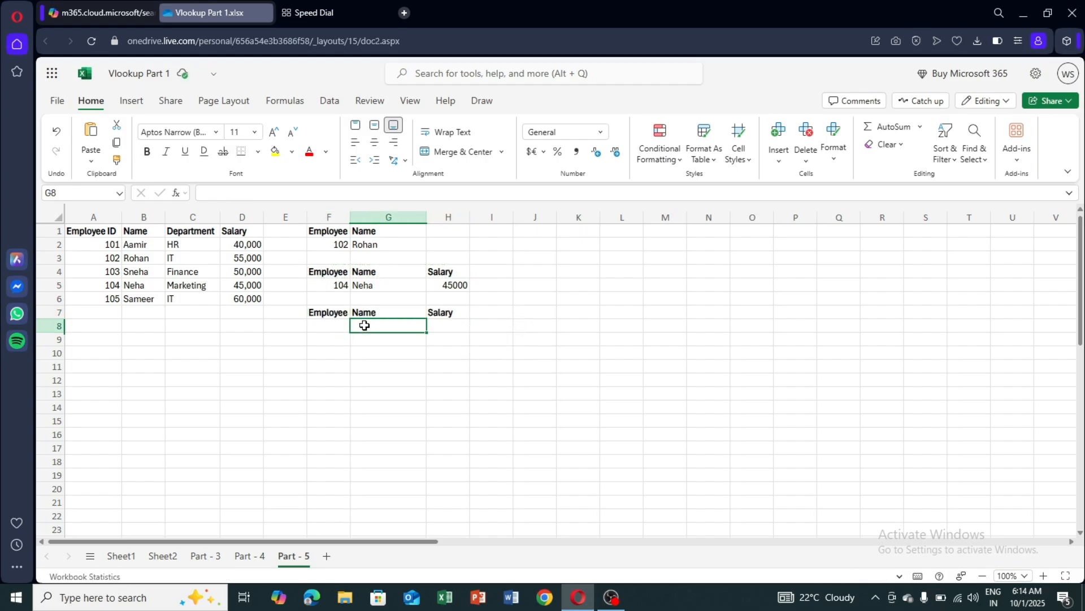
Step: Begin an INDEX formula in G8 with the absolute array $A$2:$D$6
text(=)
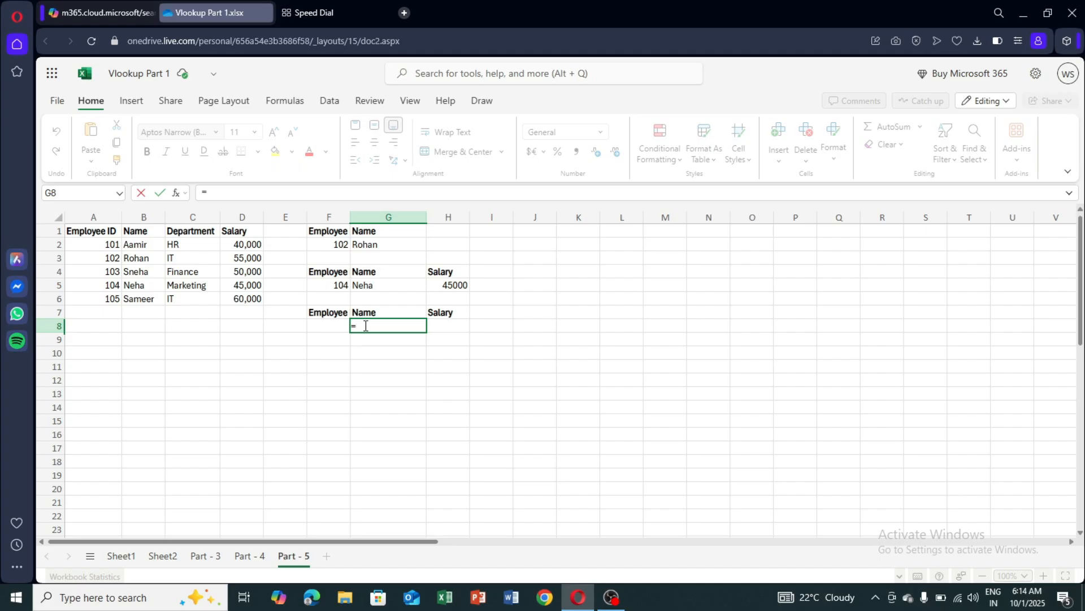
text(index()
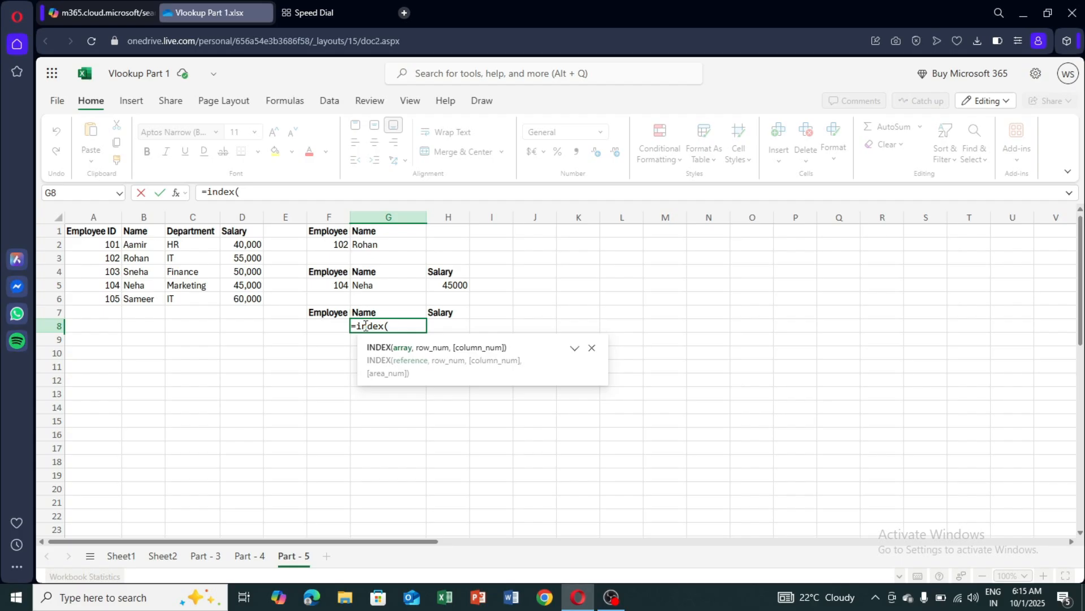
drag(100, 244, 234, 298)
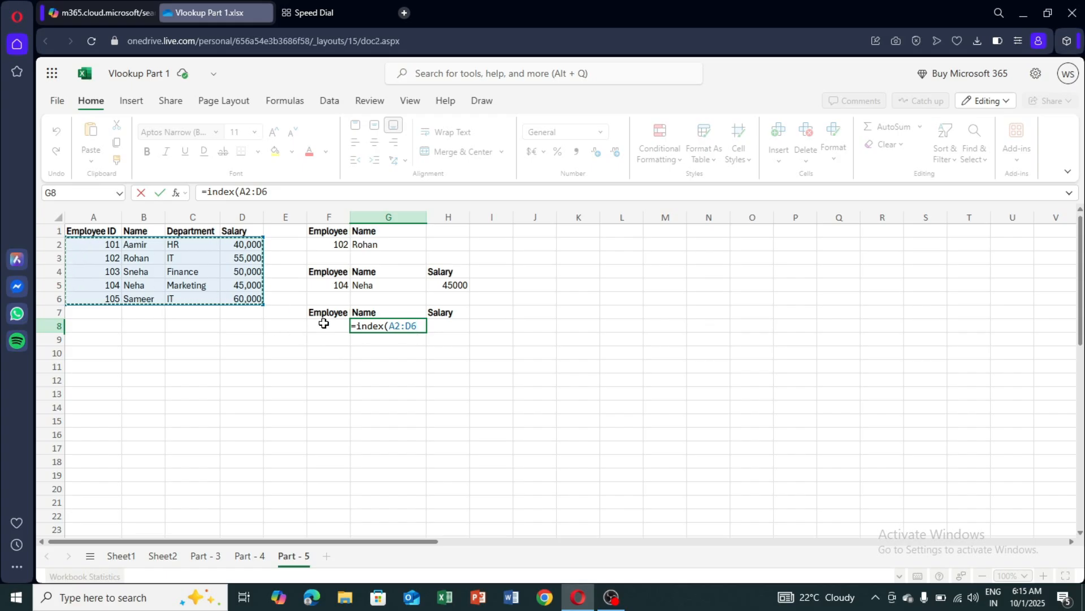
click(394, 323)
key(F4)
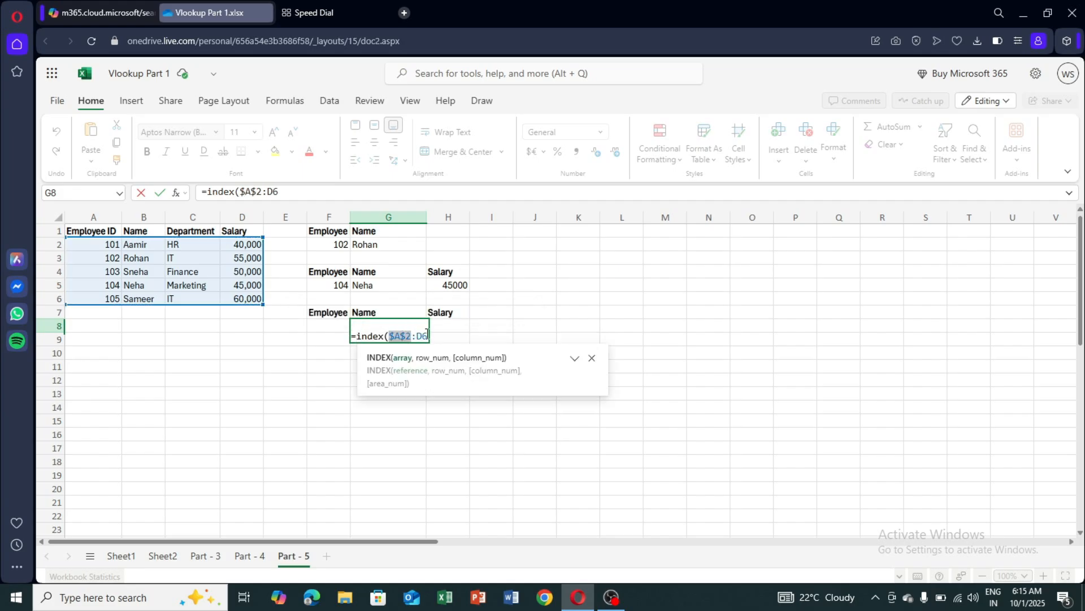
click(425, 334)
key(F4)
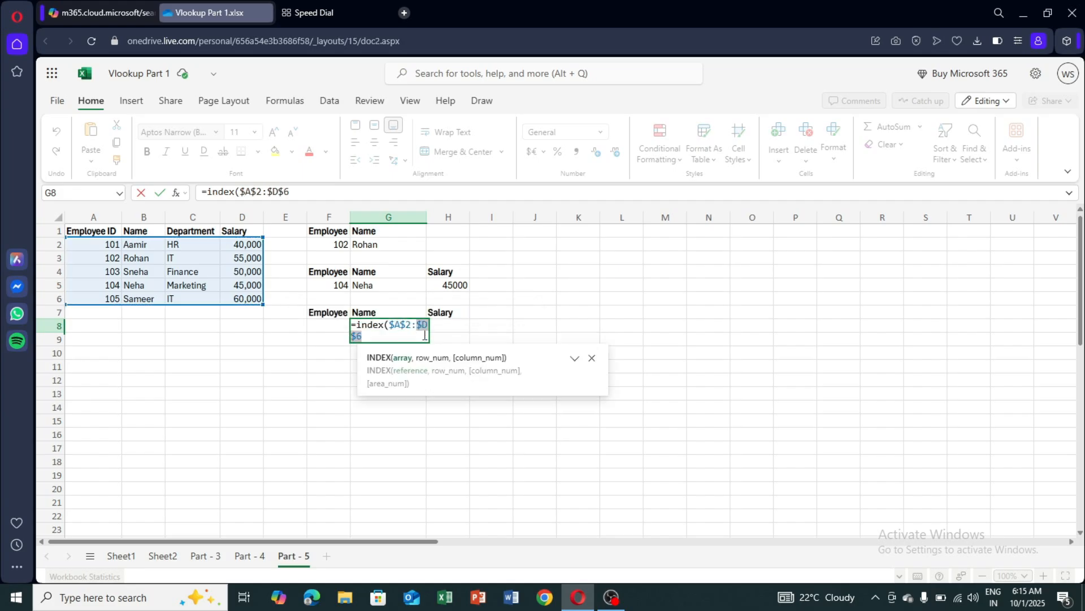
click(382, 333)
Step: Add MATCH(F8,A2:A6,0) as the row argument of the INDEX formula in G8
text(,match()
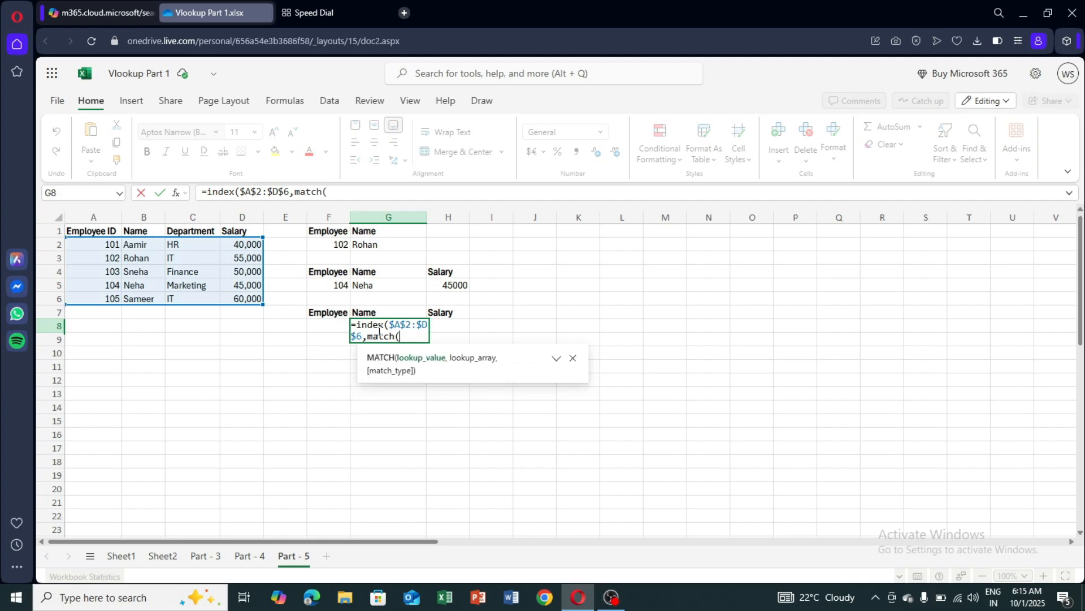
click(328, 328)
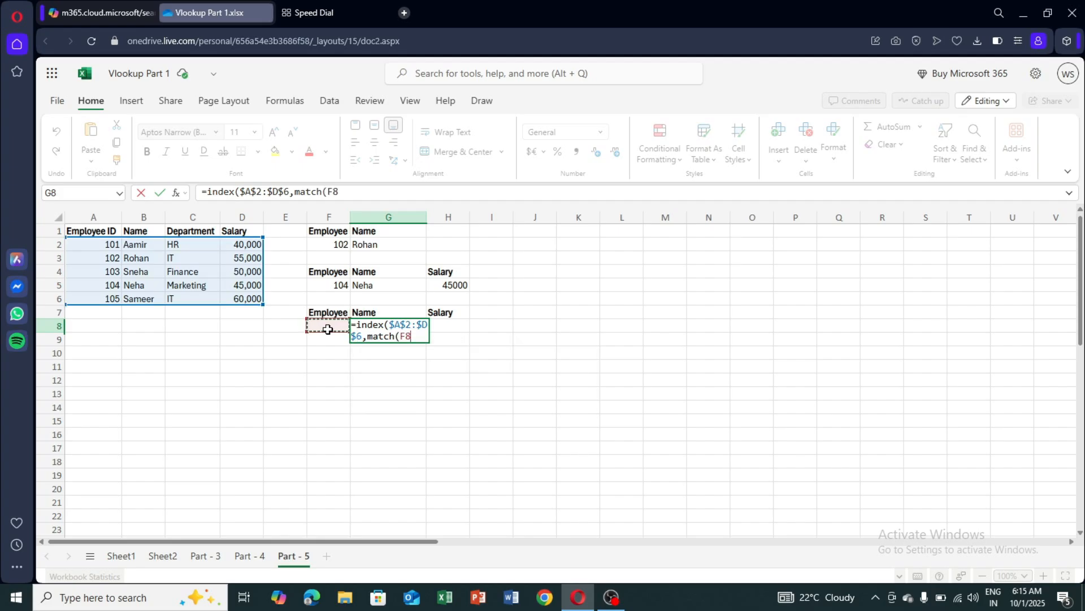
text(,)
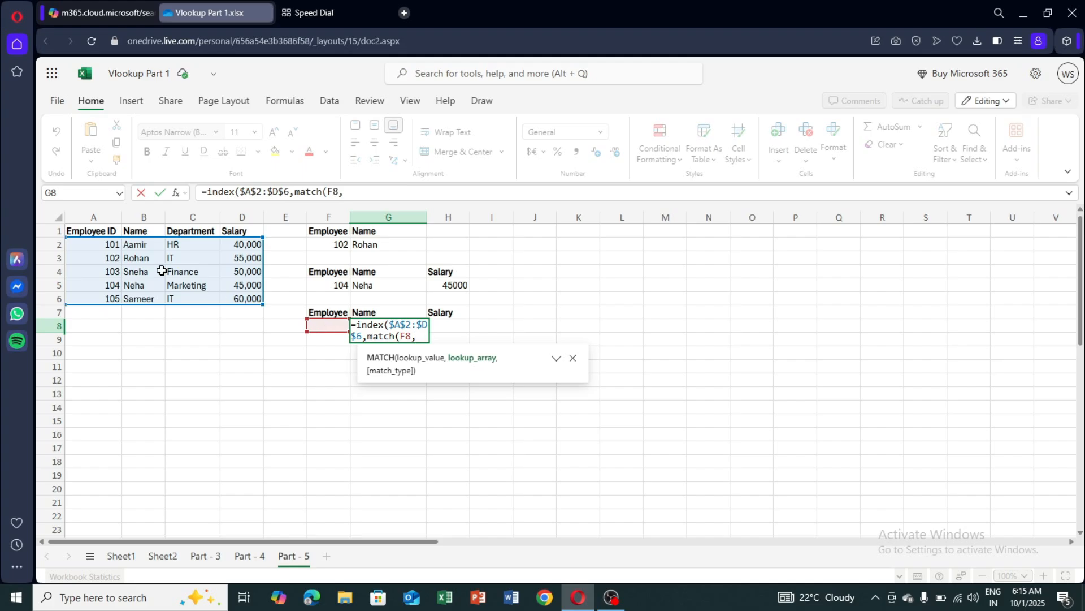
drag(113, 247, 114, 295)
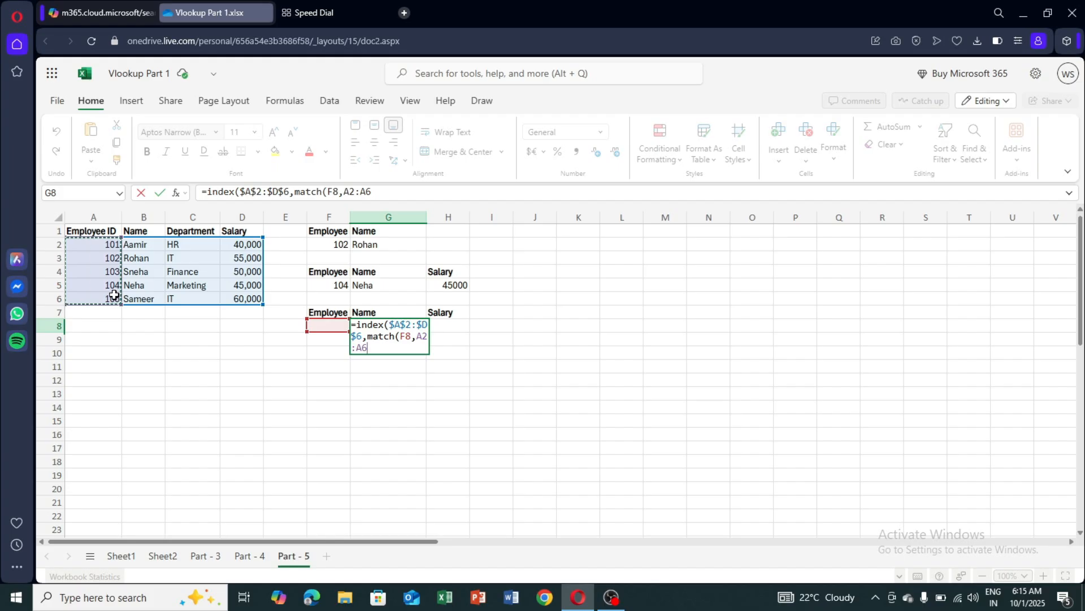
text(,)
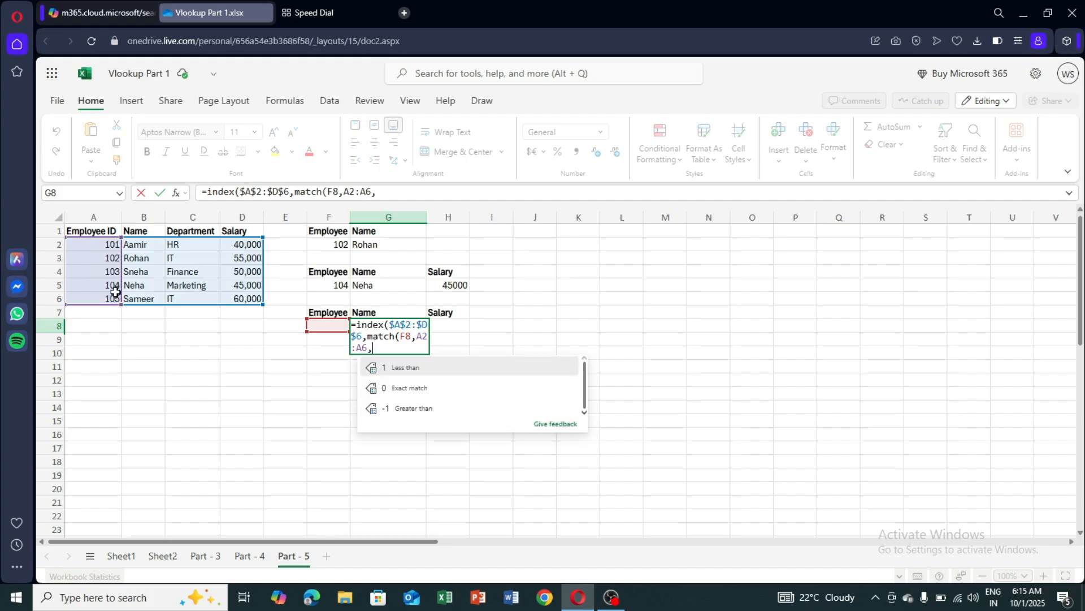
text(0)
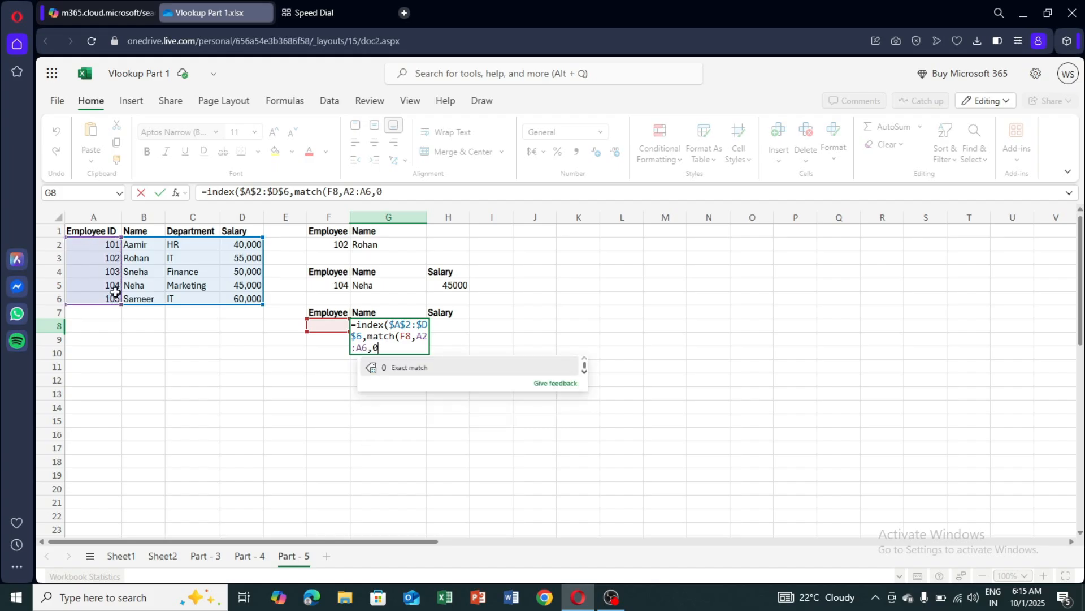
text())
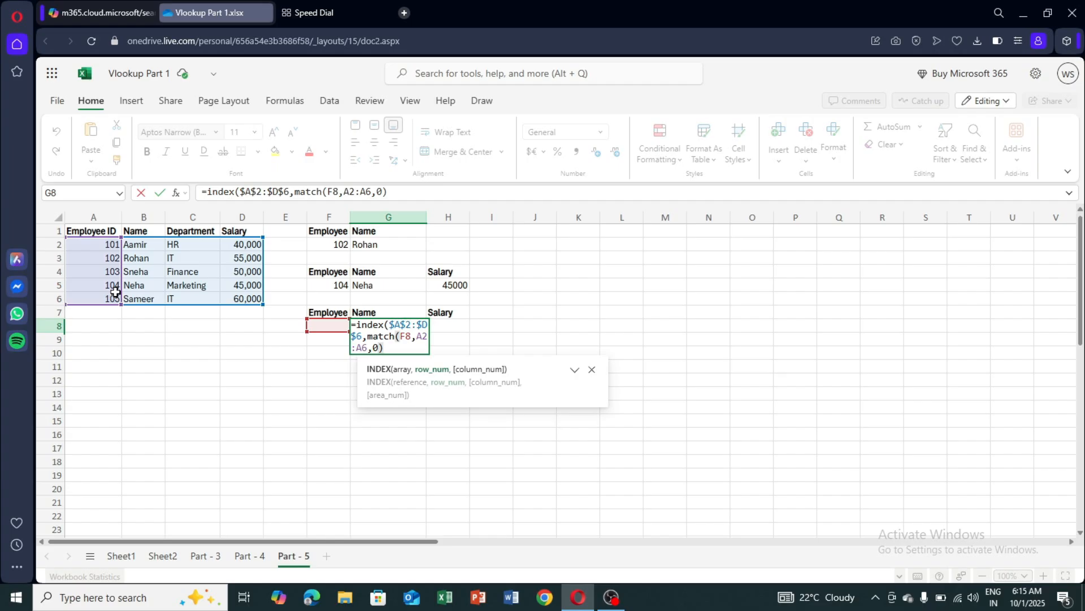
Step: Add MATCH(G7,A1:D1,0) as the column argument in G8 and close the INDEX formula's parentheses
text(,match)
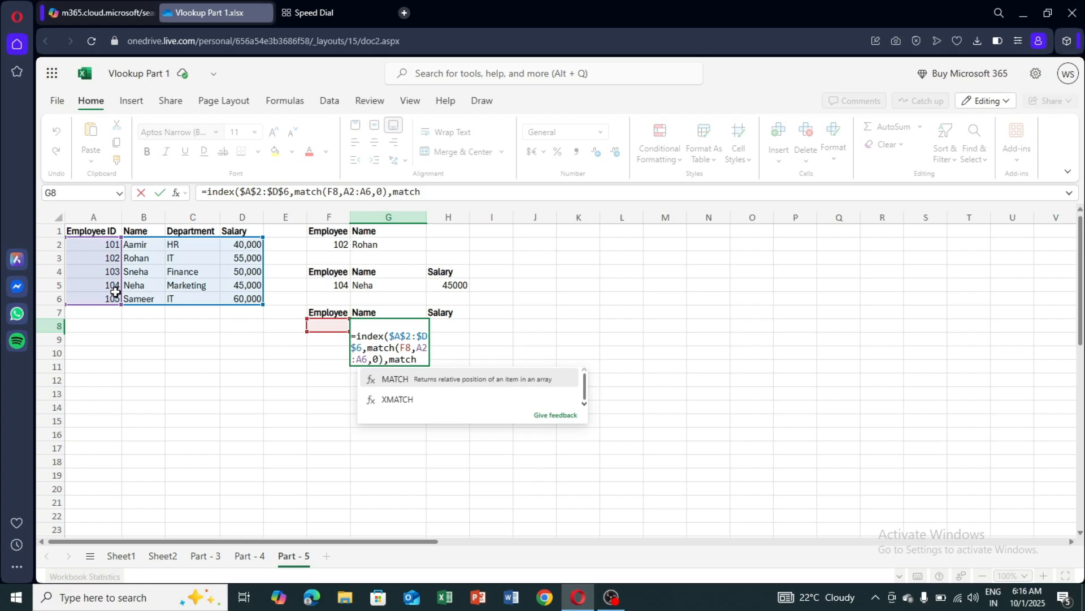
text(()
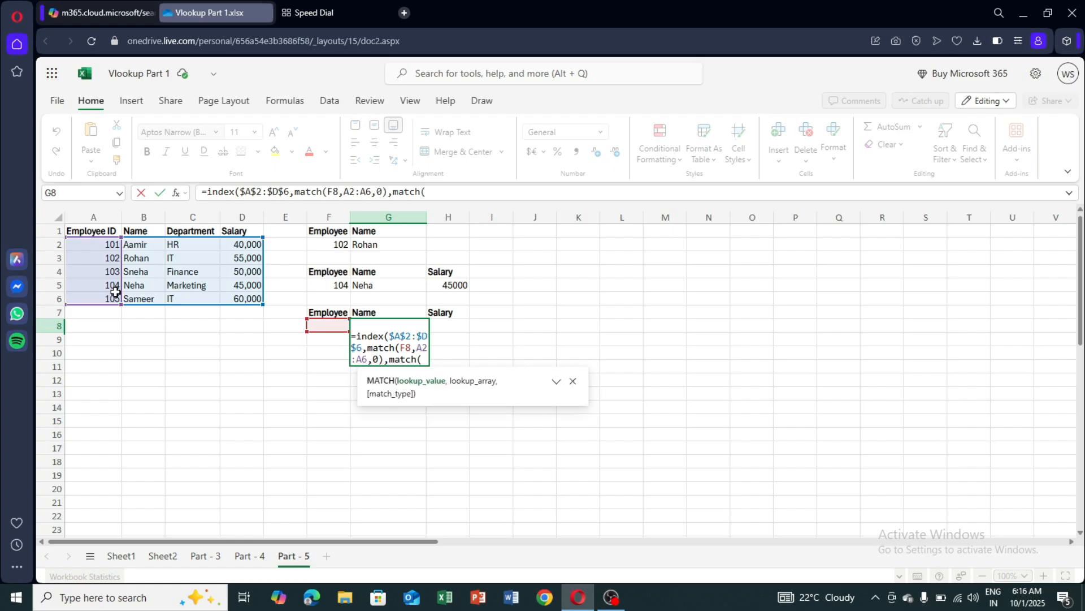
click(380, 312)
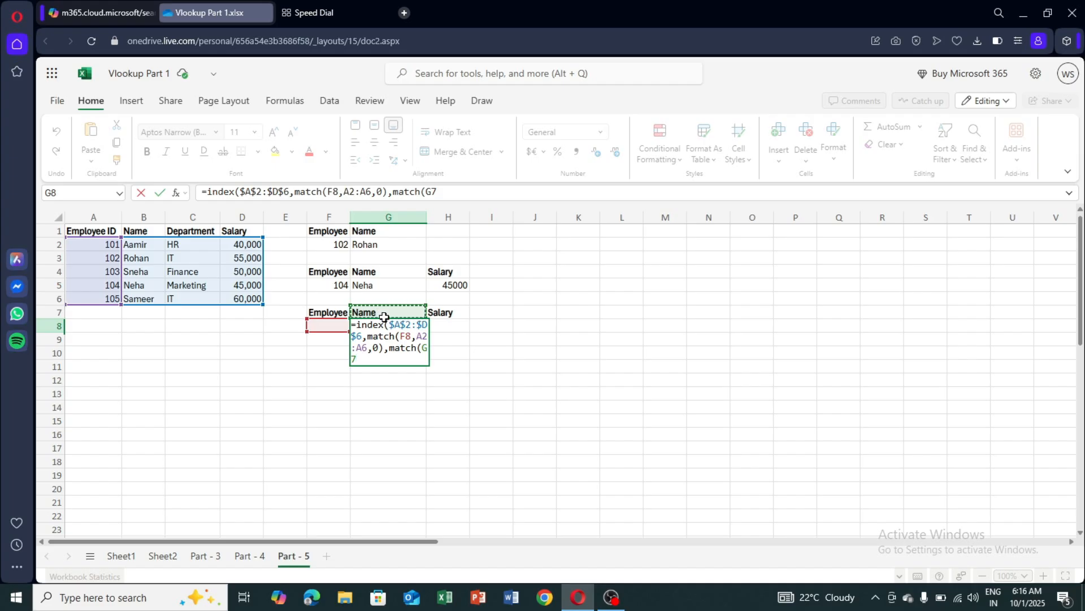
text(,)
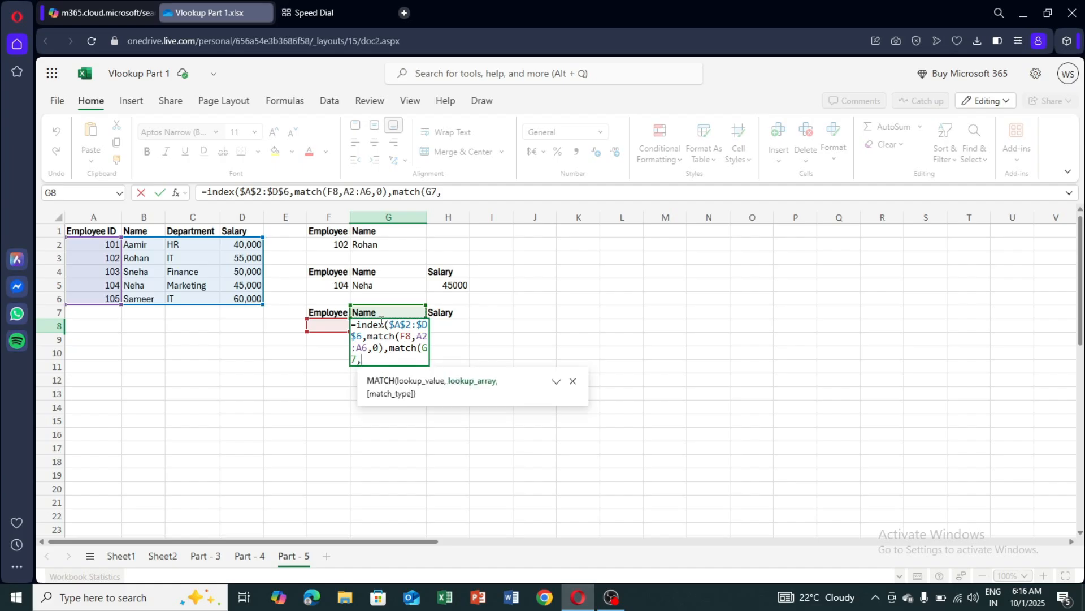
click(74, 233)
drag(73, 233, 235, 233)
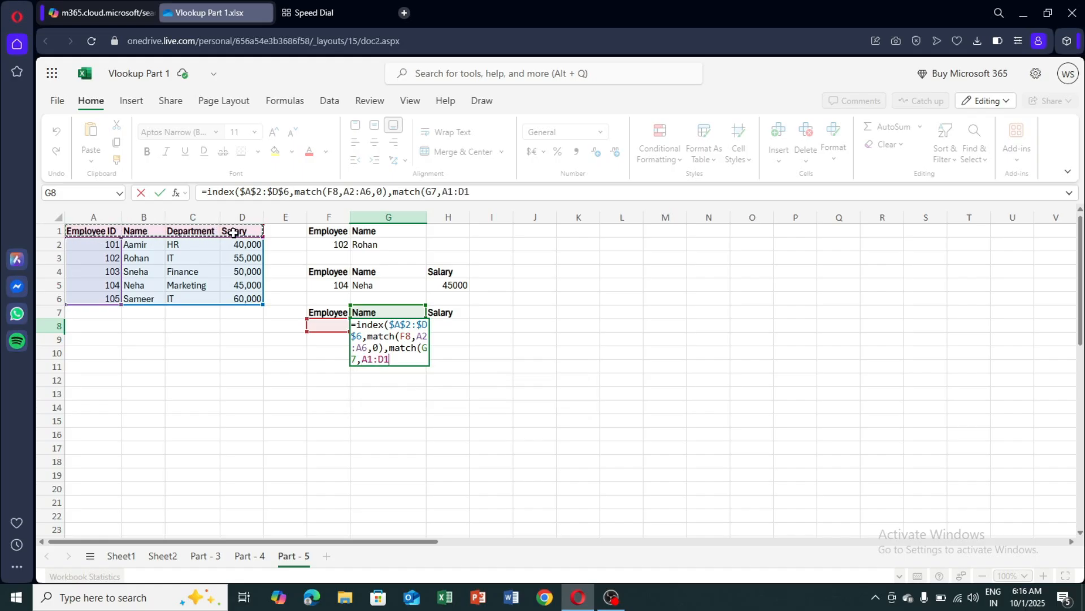
text(,)
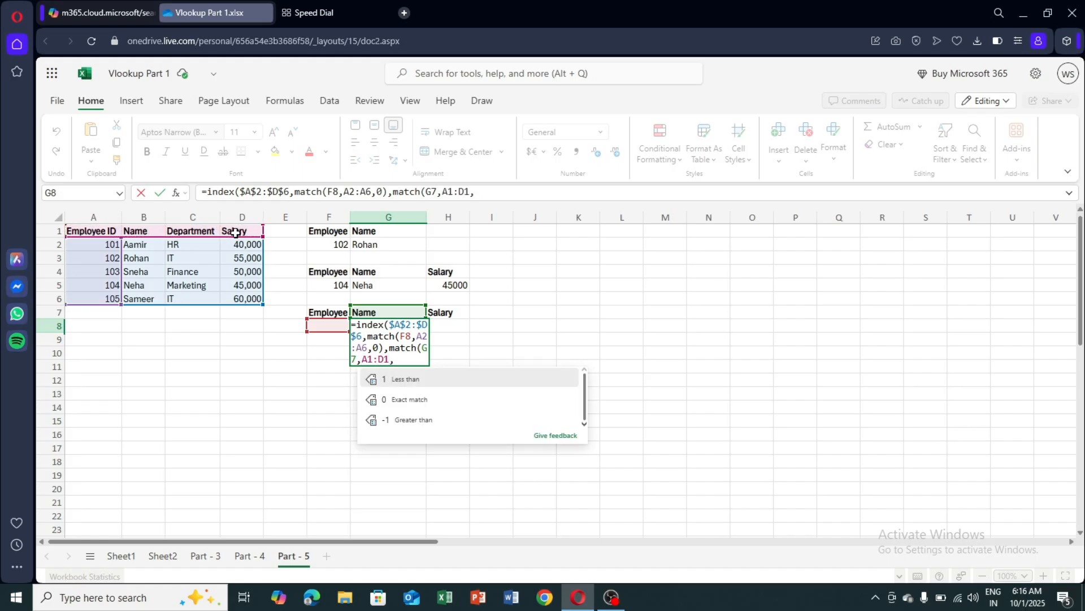
text(0)))
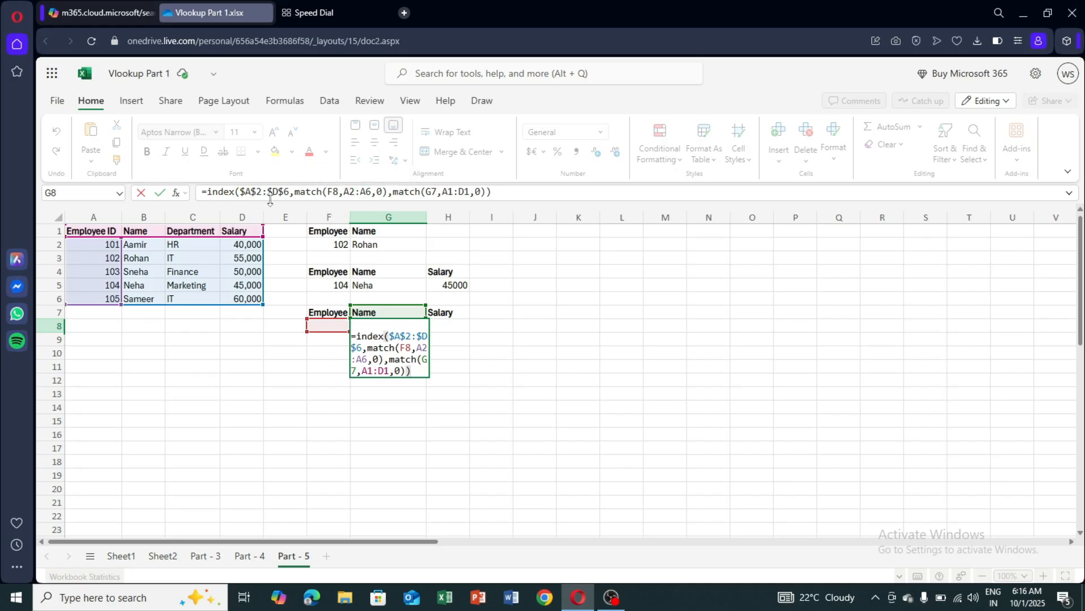
Step: Lock the row MATCH references in the G8 formula as $F8 and $A$2:$A$6
click(341, 192)
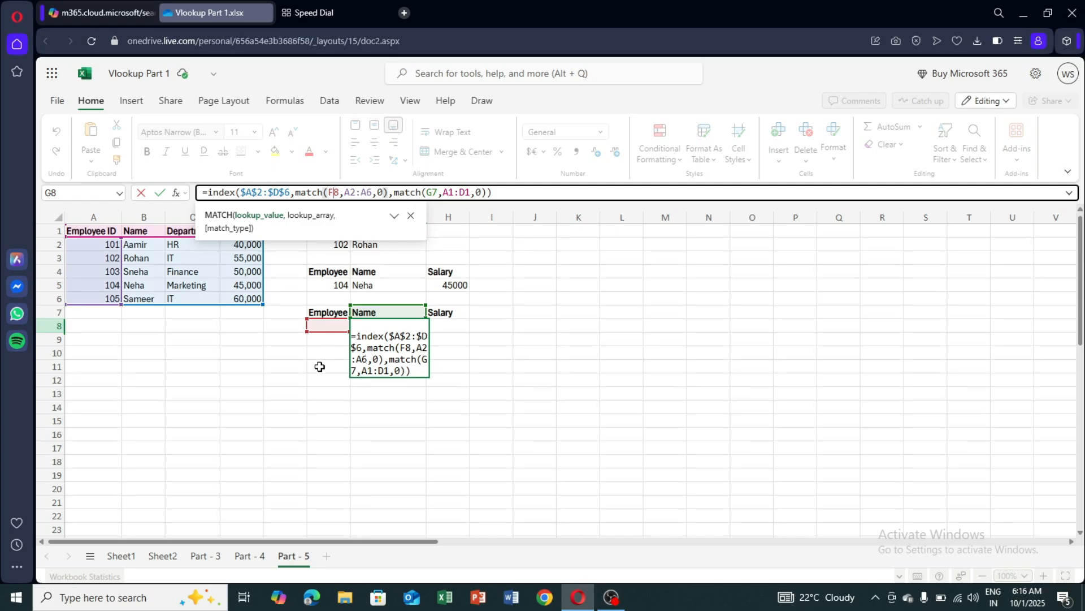
key(F4)
key(F4)
key(F4)
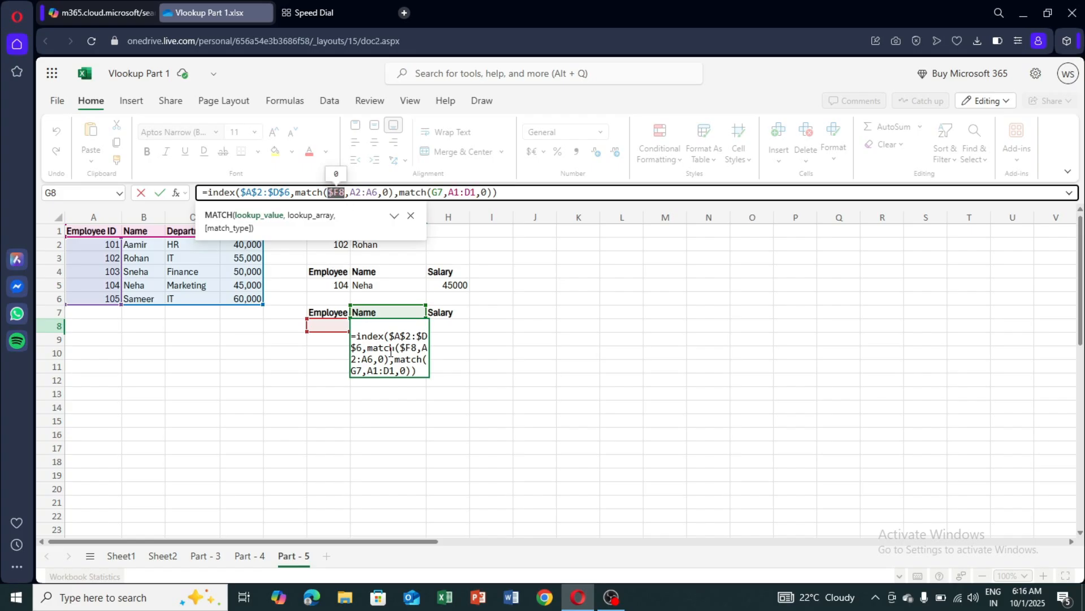
click(359, 192)
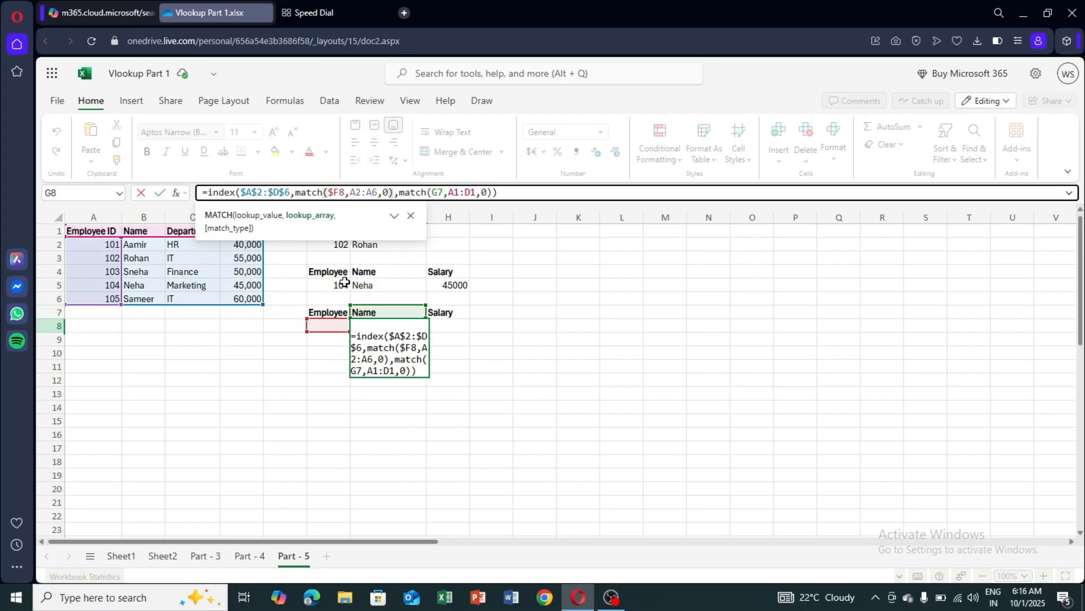
key(F4)
click(383, 192)
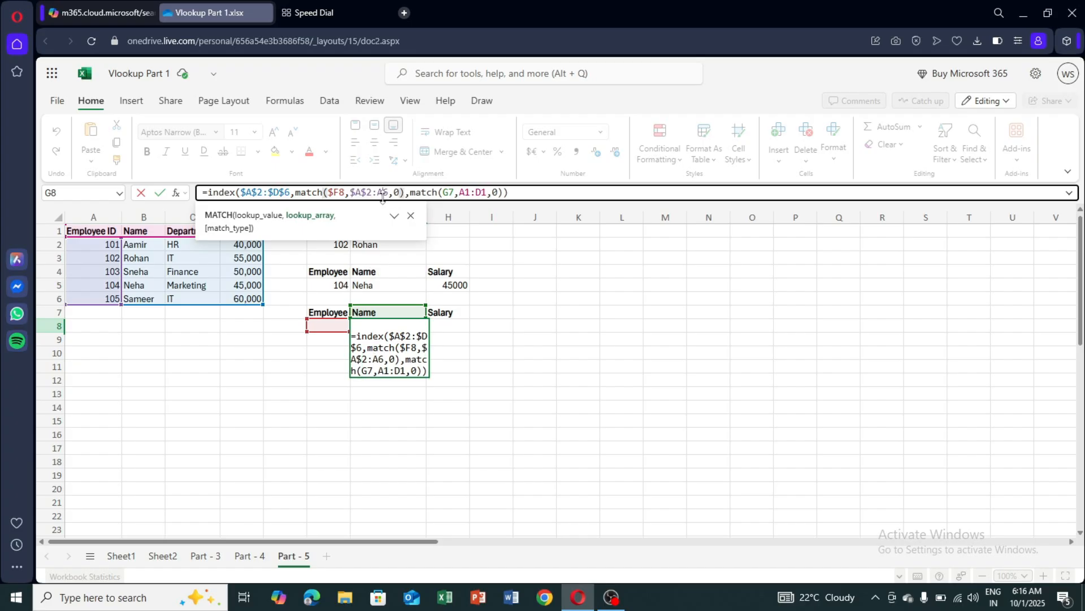
key(F4)
Step: Lock the column MATCH references in G8 as G$7 and $A$1:$D$1, and commit the formula
click(460, 192)
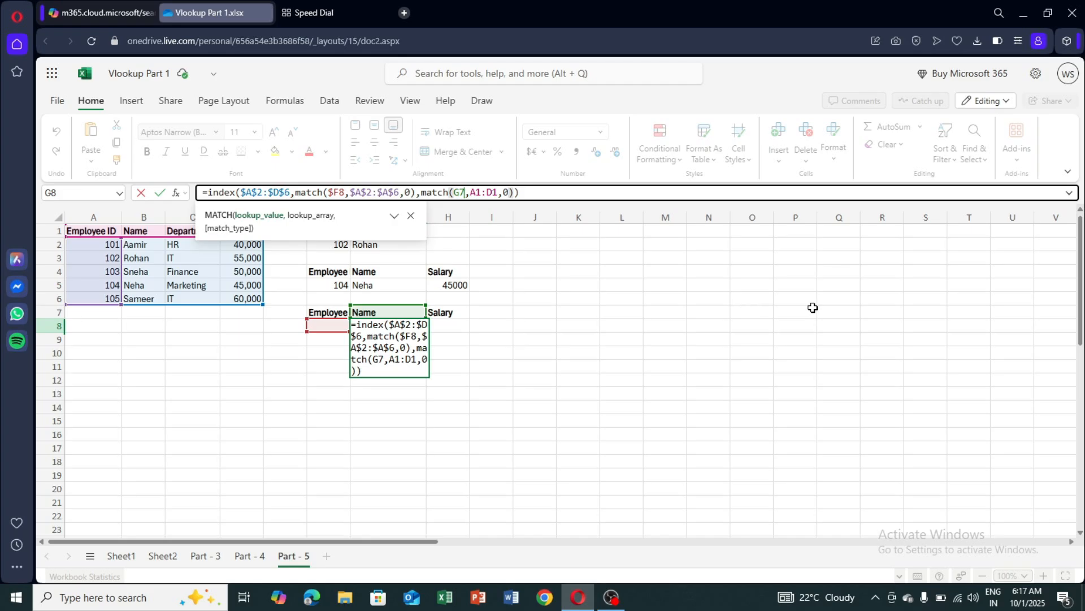
key(Left)
key(F4)
key(F4)
key(F4)
key(F4)
key(F4)
key(F4)
click(483, 192)
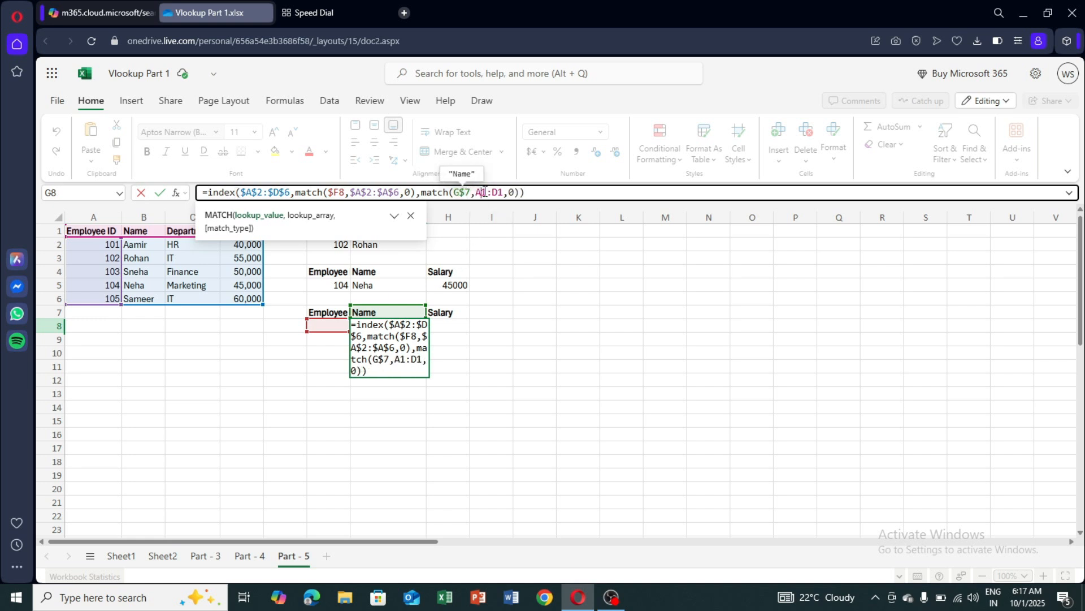
key(F4)
click(511, 194)
key(F4)
key(Return)
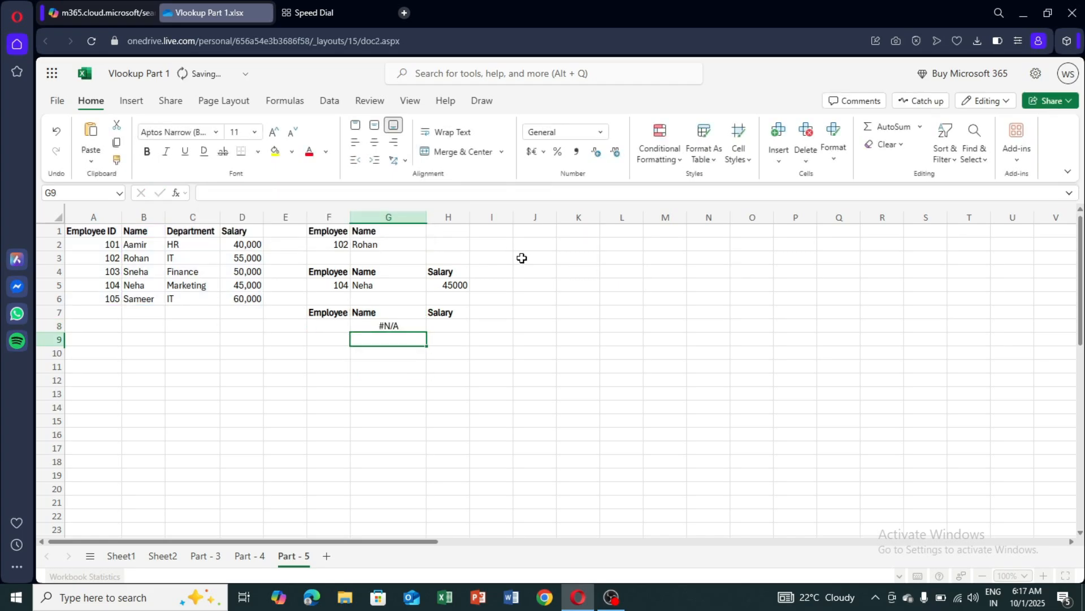
Step: Enter the lookup value 101 in F8 and fill the G8 formula across to H8
click(329, 325)
text(101)
key(Return)
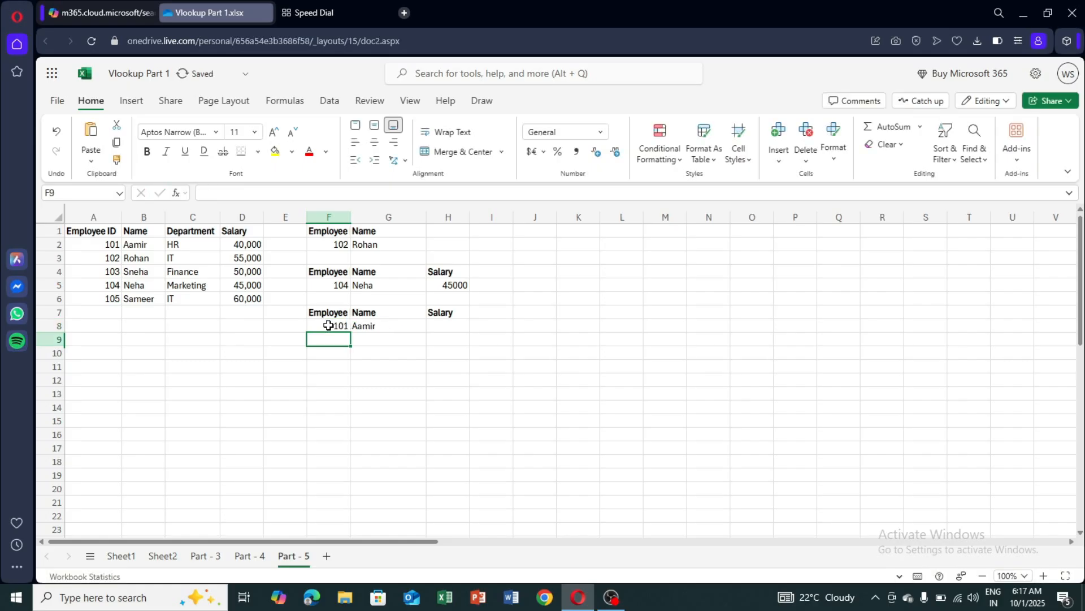
click(363, 329)
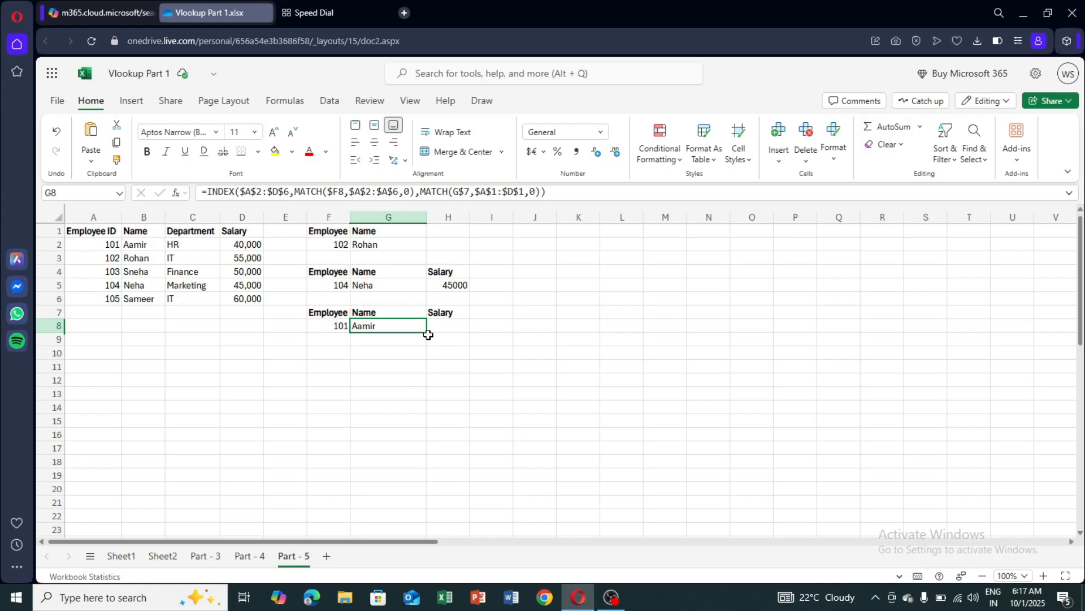
drag(426, 333, 444, 332)
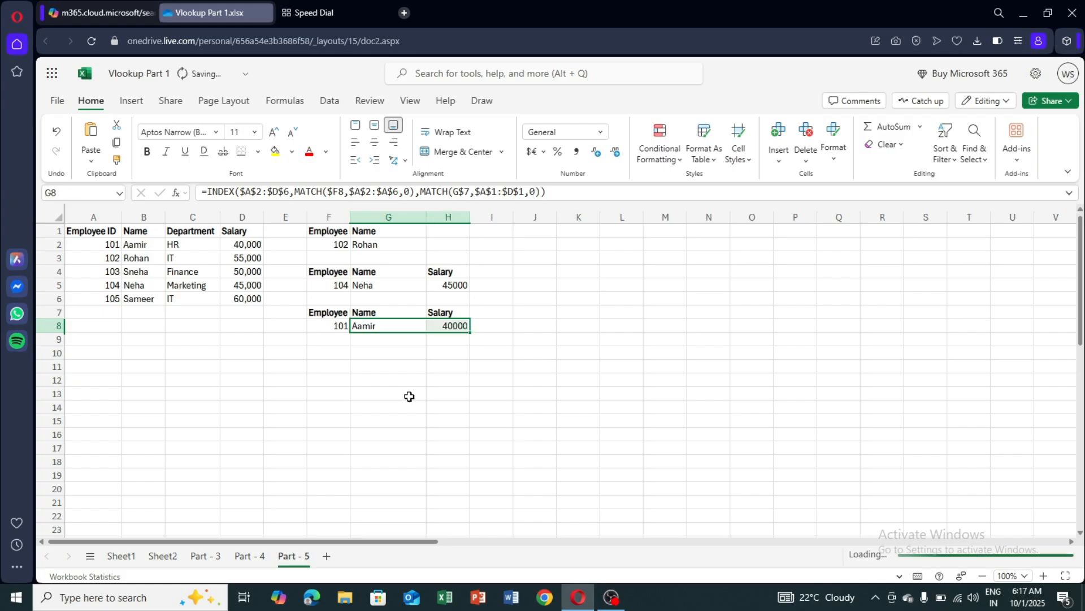
Step: Enlarge the sheet view to 120% and review the lookup formulas in G8 and H8
click(1027, 576)
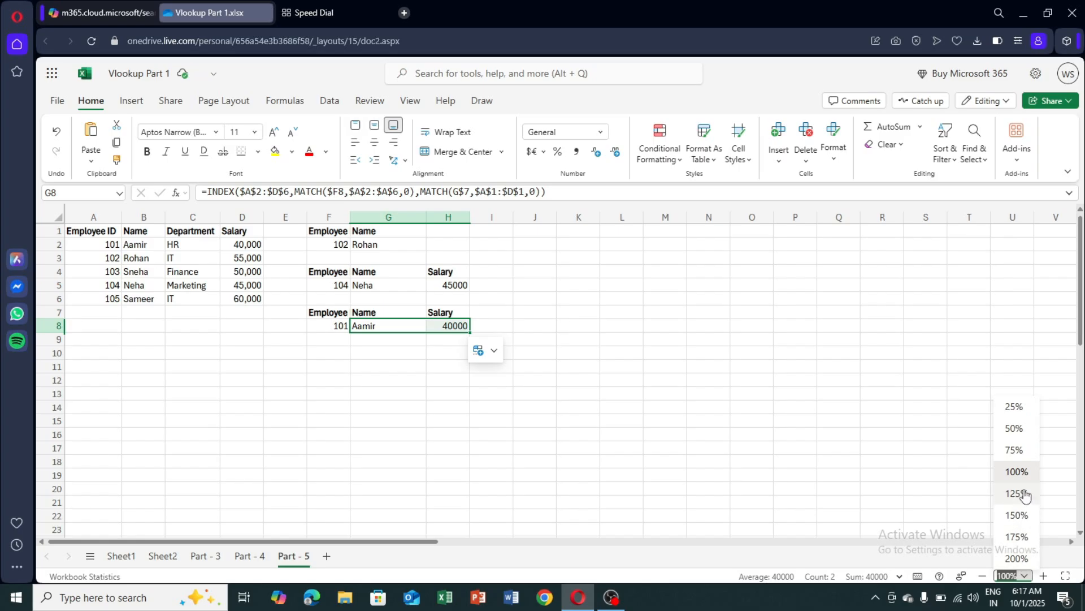
click(955, 534)
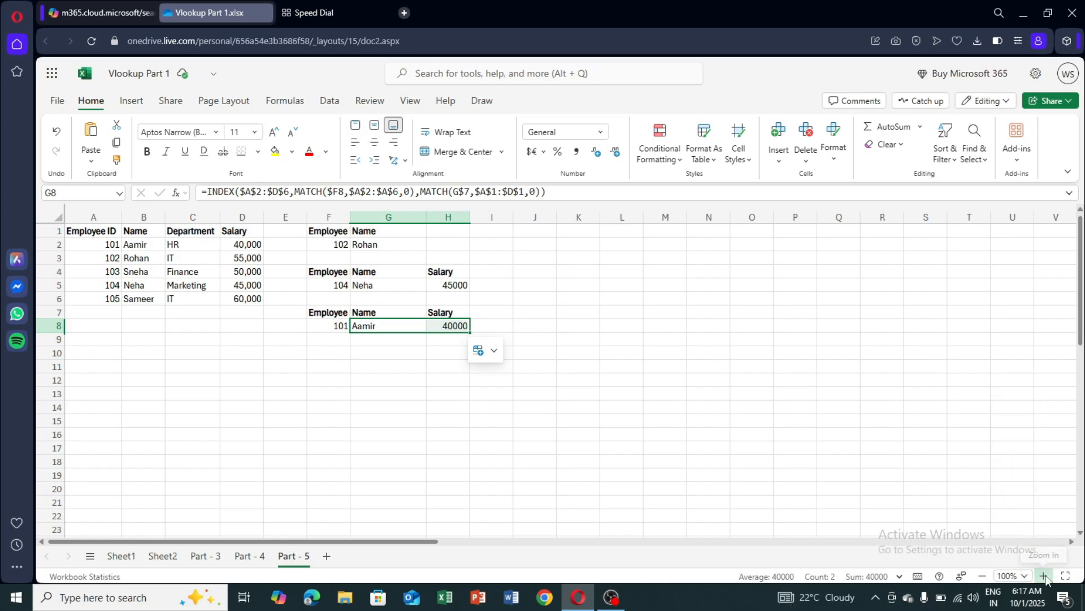
click(1044, 575)
click(1044, 576)
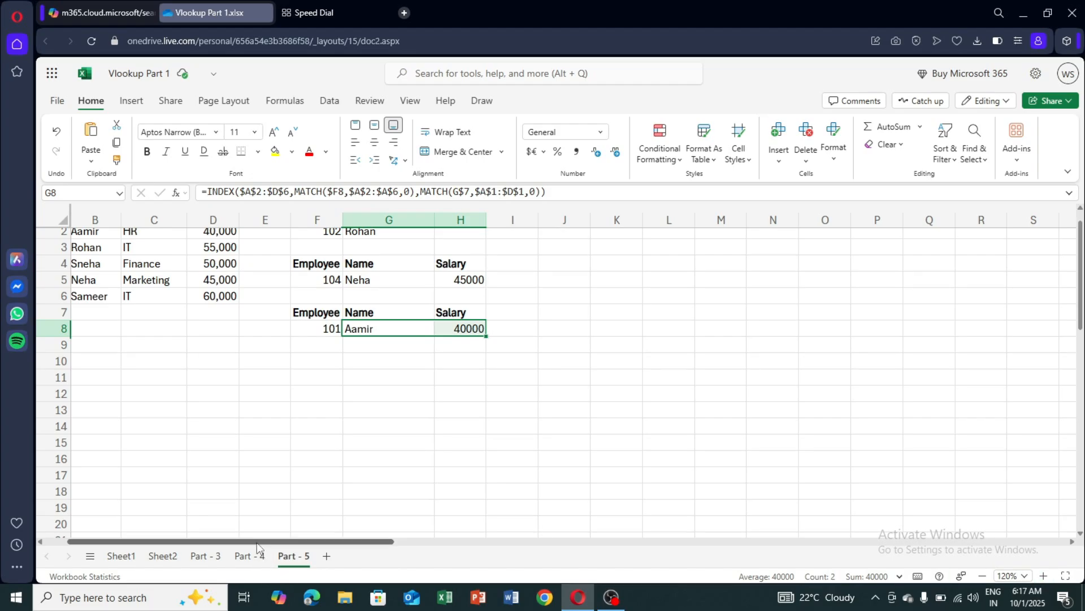
drag(256, 542, 192, 548)
scroll(261, 432, up, 1)
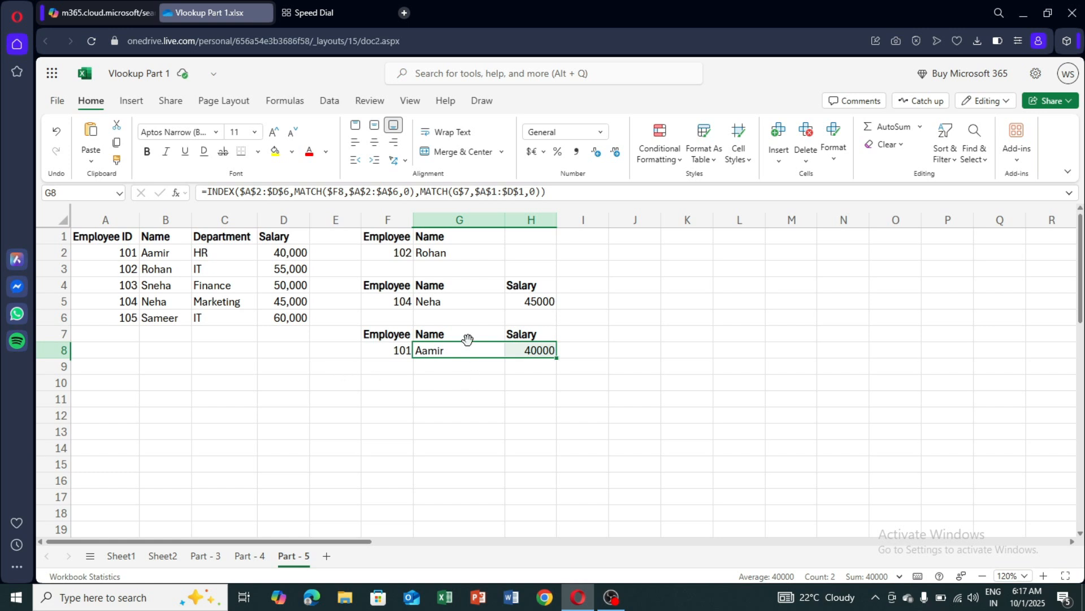
click(478, 404)
click(452, 347)
click(527, 349)
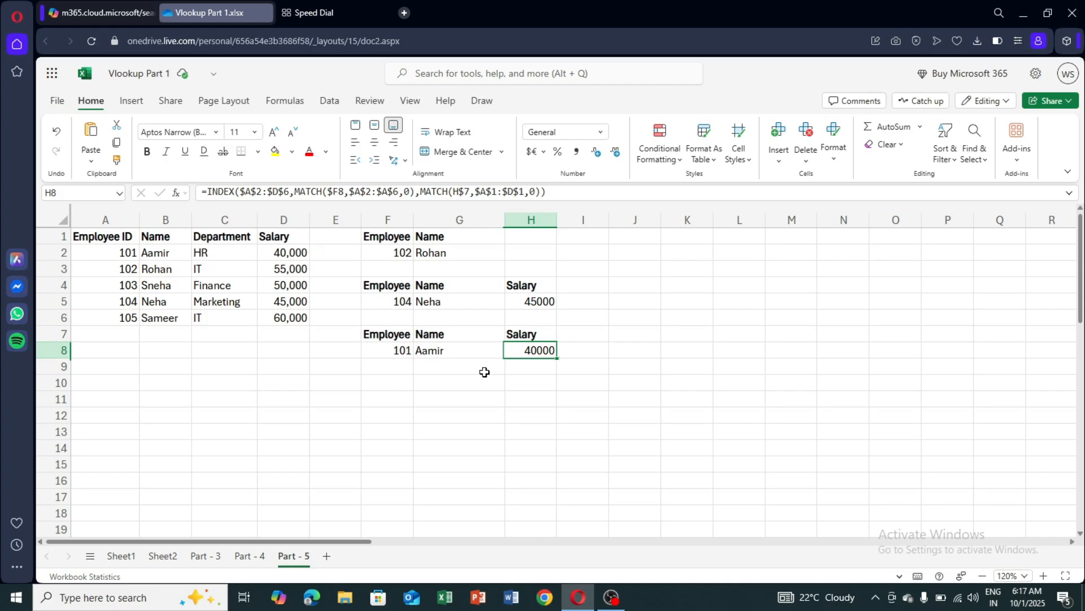
click(421, 380)
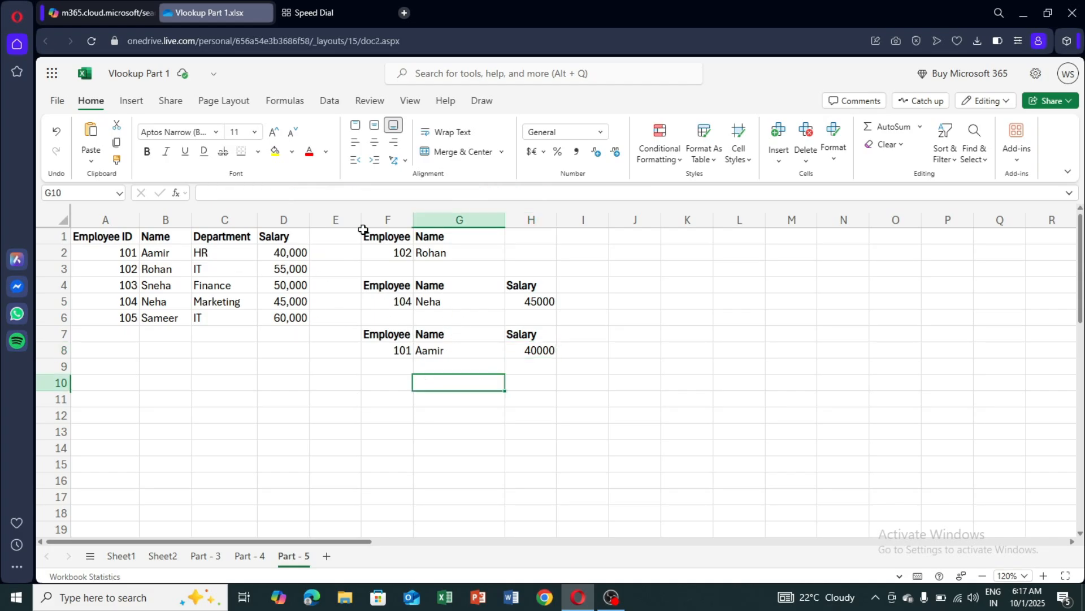
Step: Copy the table headers A1:D1 to F11:I11 and widen column H to fit the Department header
click(101, 238)
drag(101, 237, 274, 238)
key(ctrl+c)
click(409, 402)
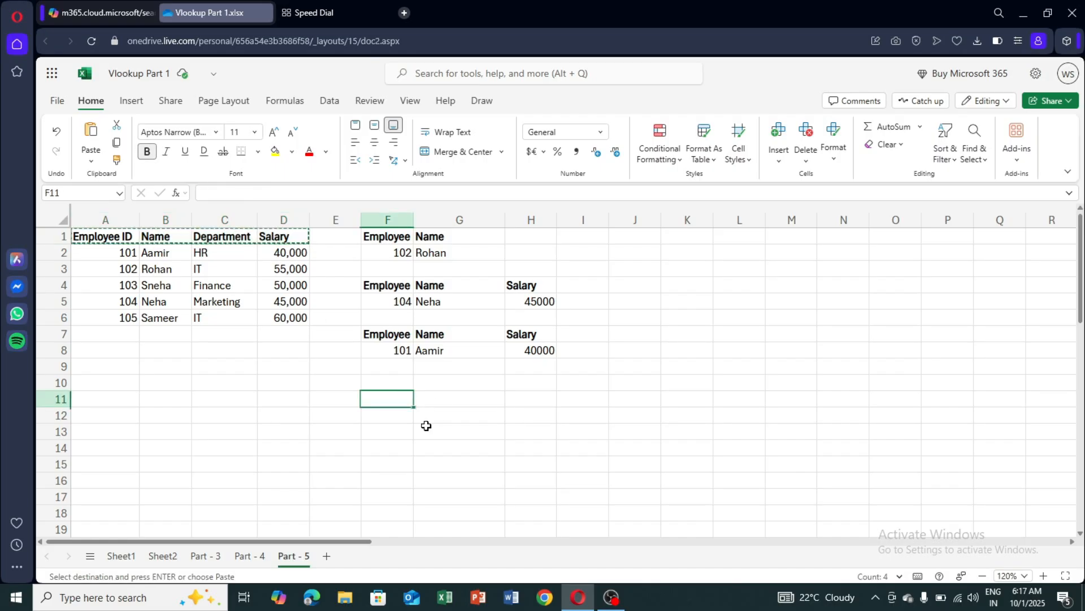
key(ctrl+v)
key(Escape)
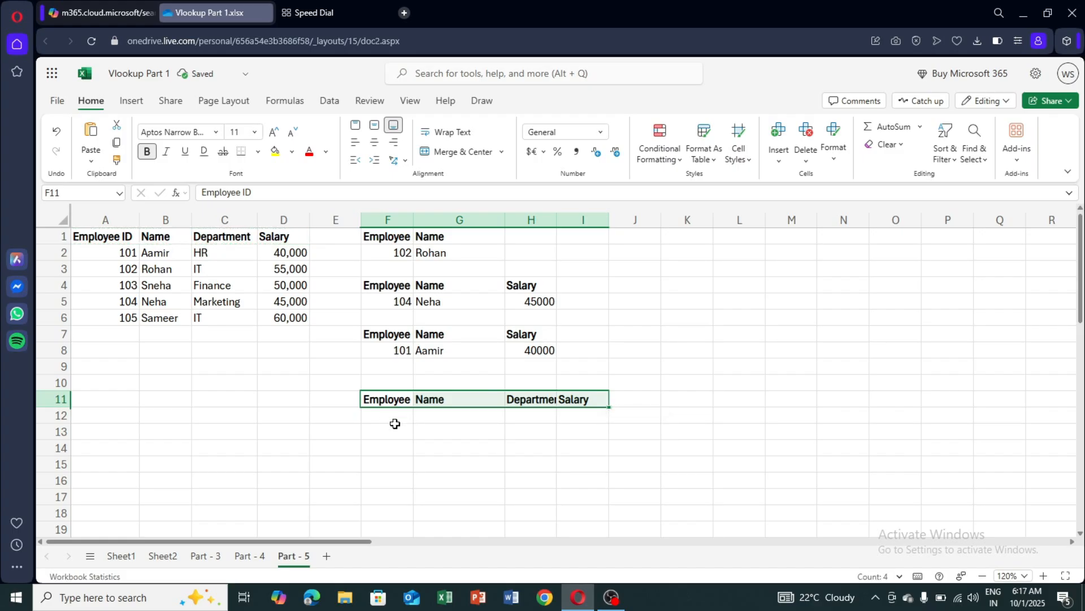
click(394, 431)
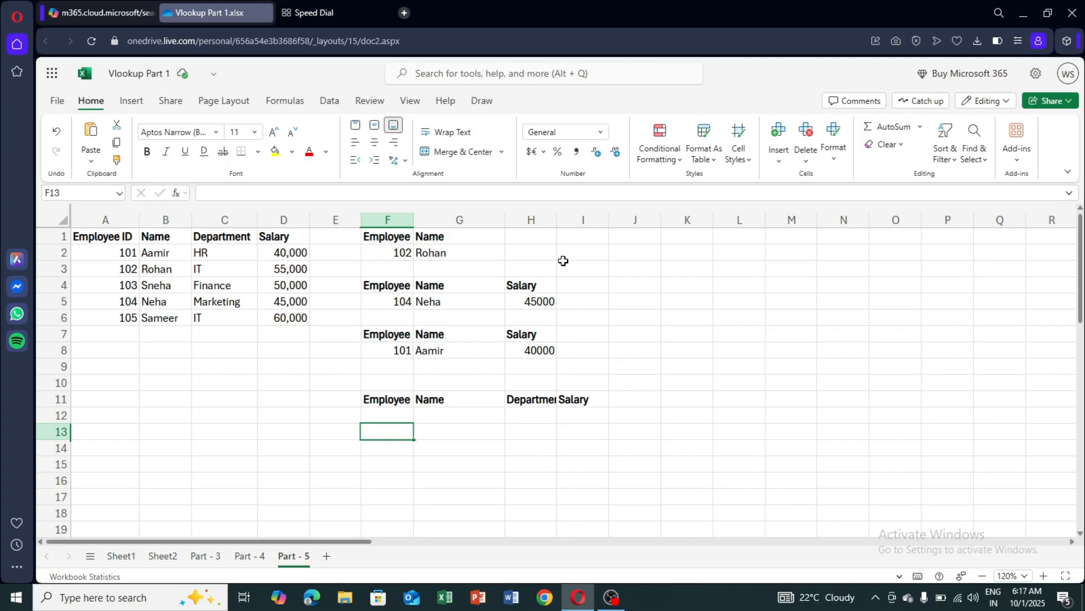
drag(558, 222, 575, 224)
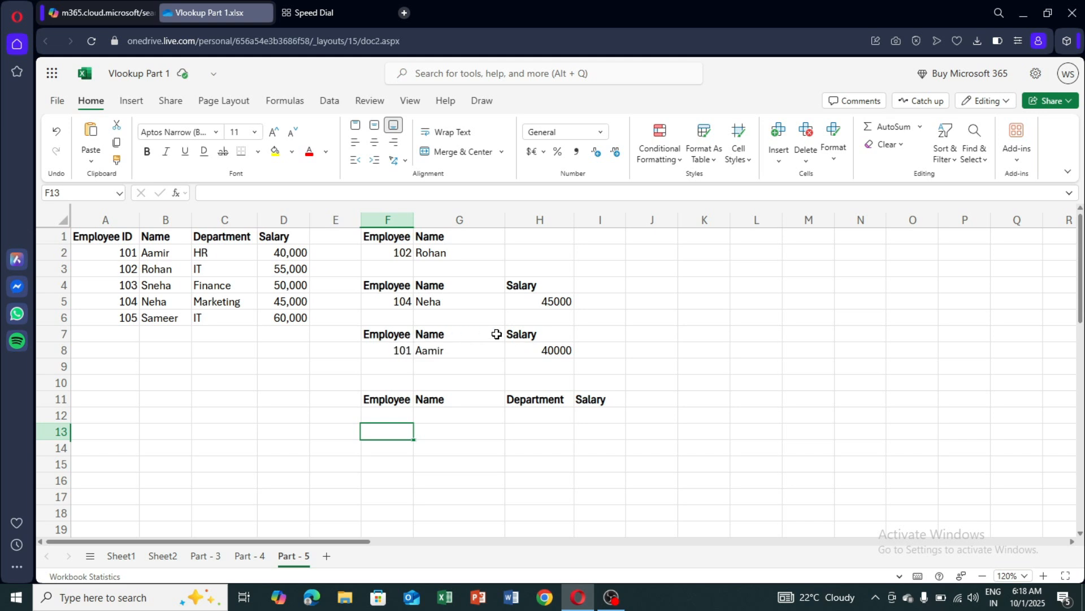
Step: Change the header in F11 to Name and the header in G11 to Employee ID
click(395, 411)
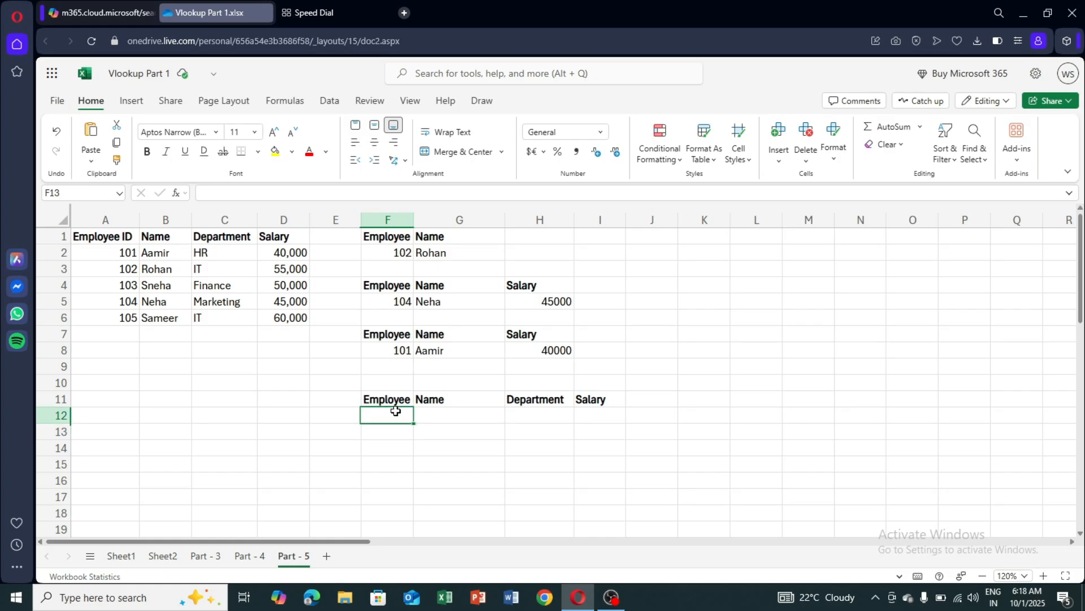
click(436, 403)
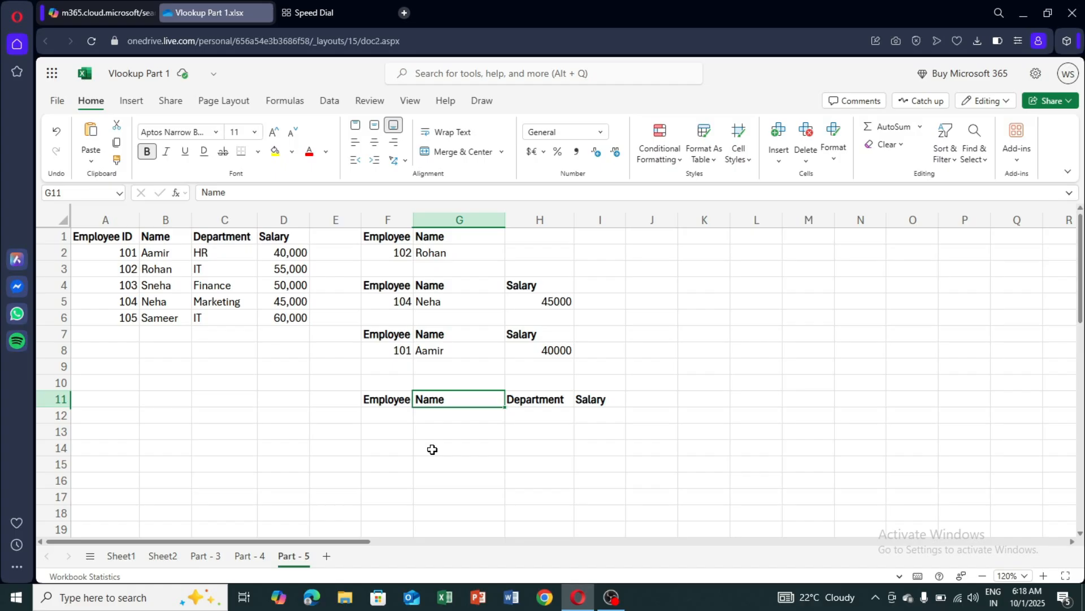
key(Delete)
click(393, 400)
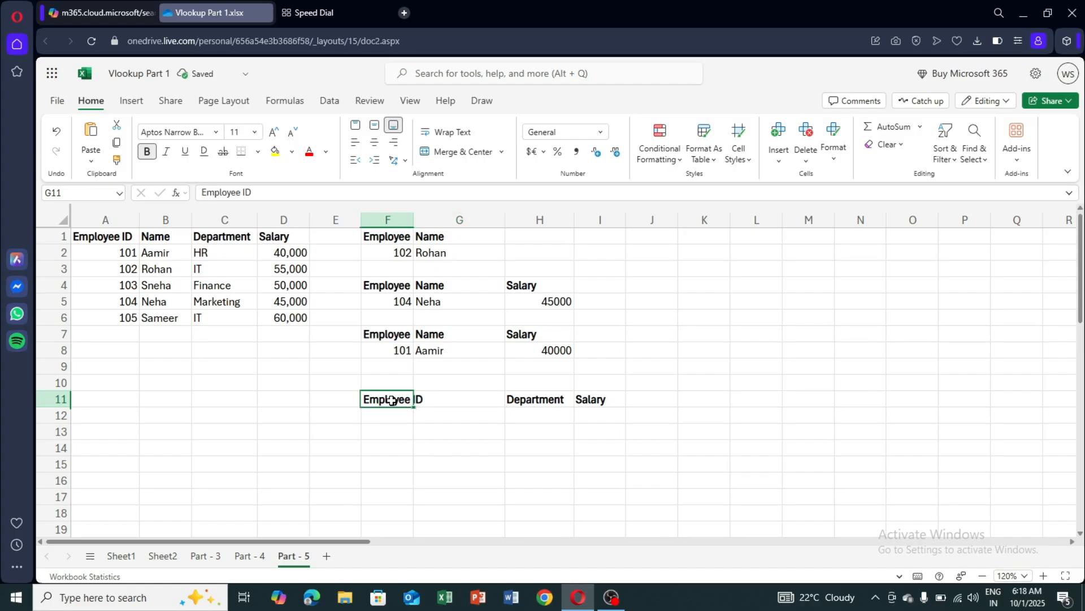
click(279, 192)
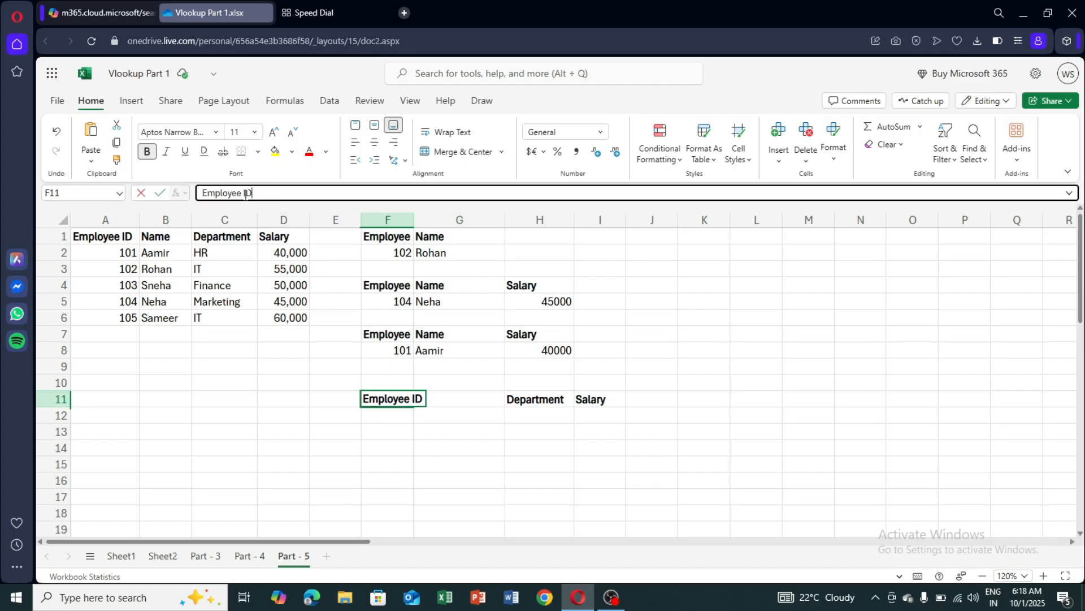
drag(279, 192, 97, 192)
text(Name)
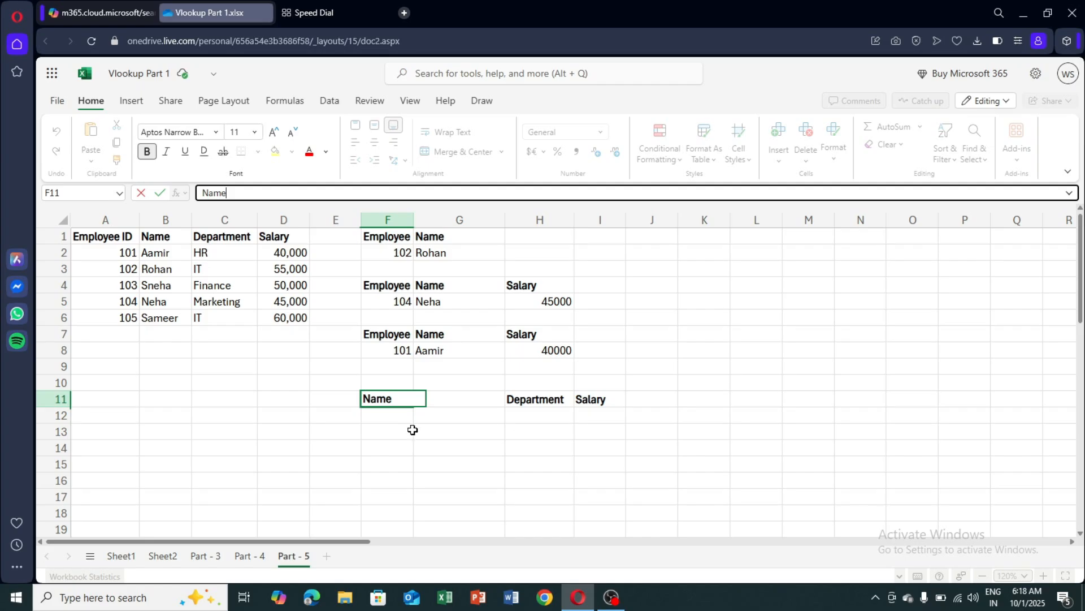
click(418, 451)
click(454, 404)
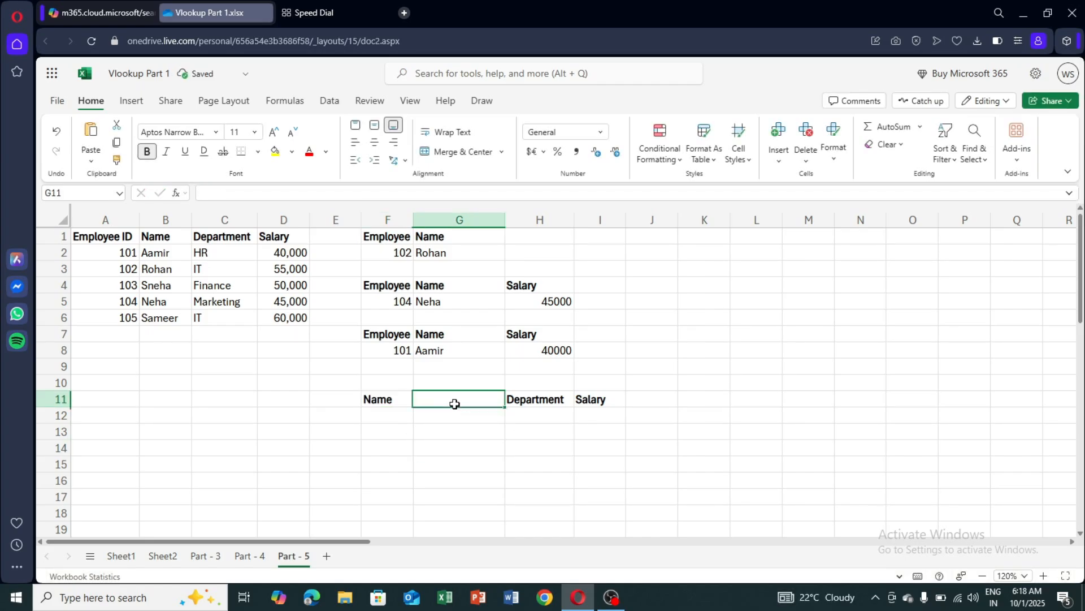
text(Employee)
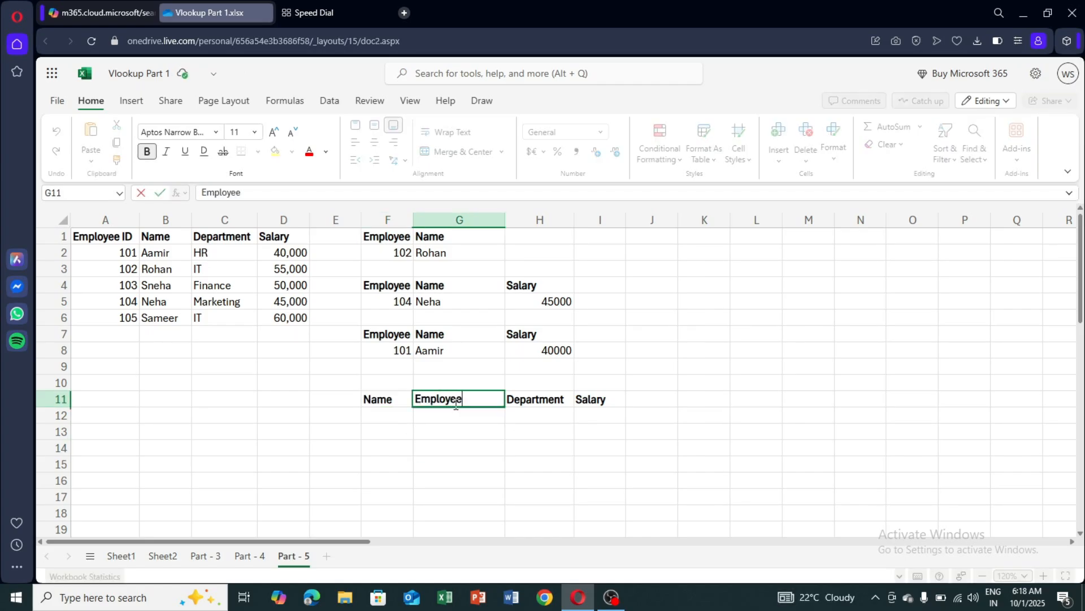
text( ID)
key(Return)
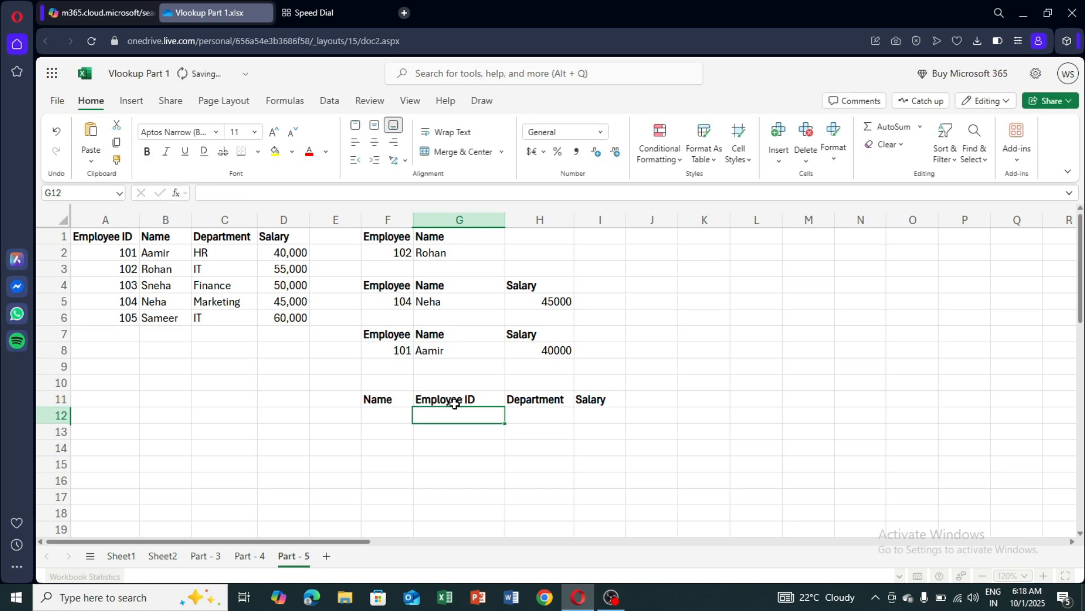
Step: Start an INDEX formula in G12 with the table data A2:D6 as the array
click(394, 418)
click(456, 418)
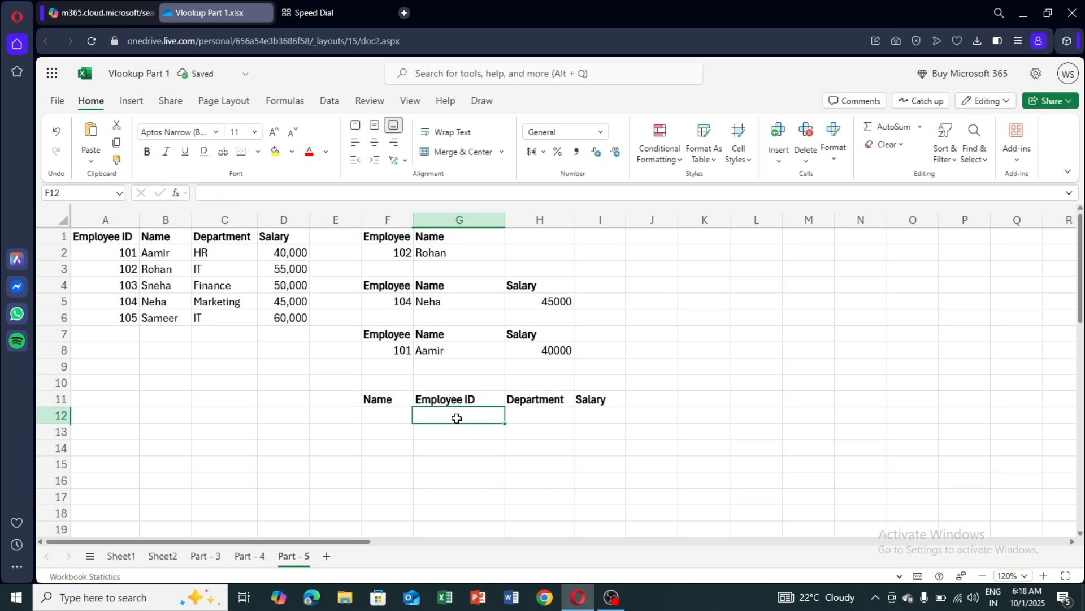
text(=)
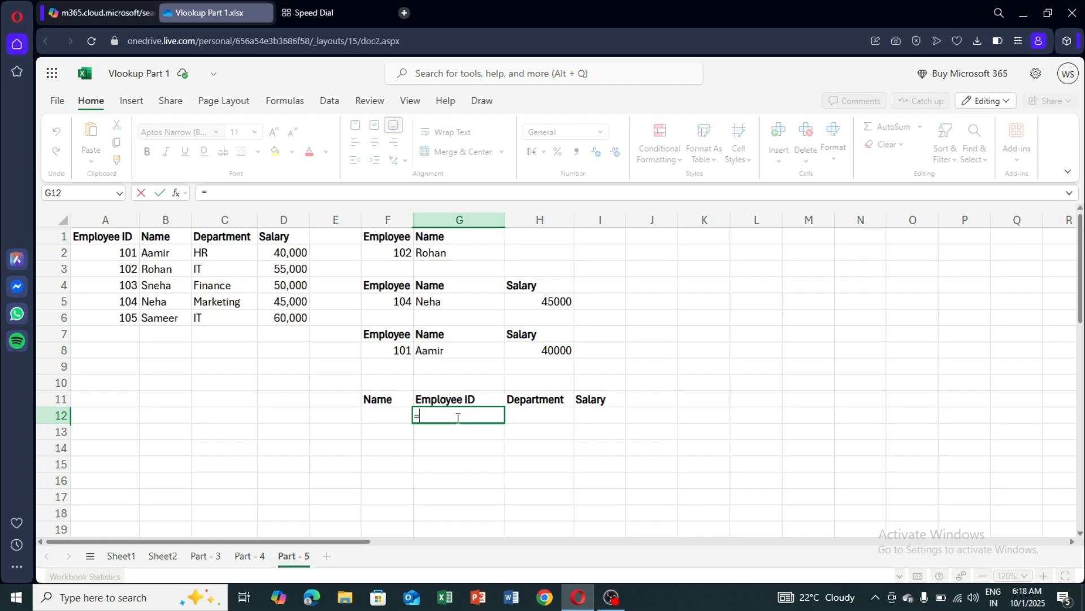
text(index)
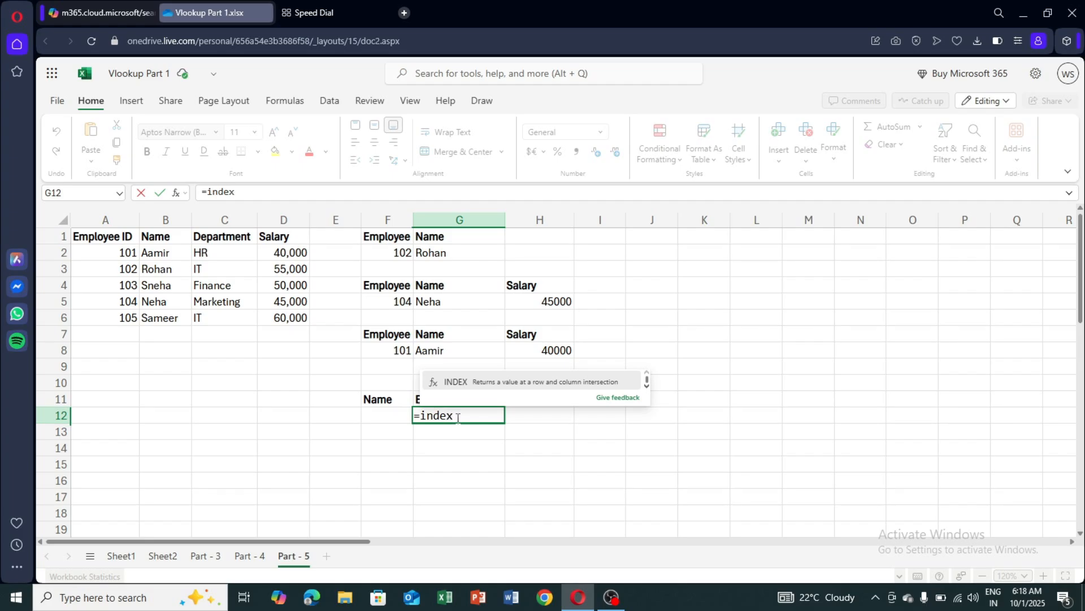
text(()
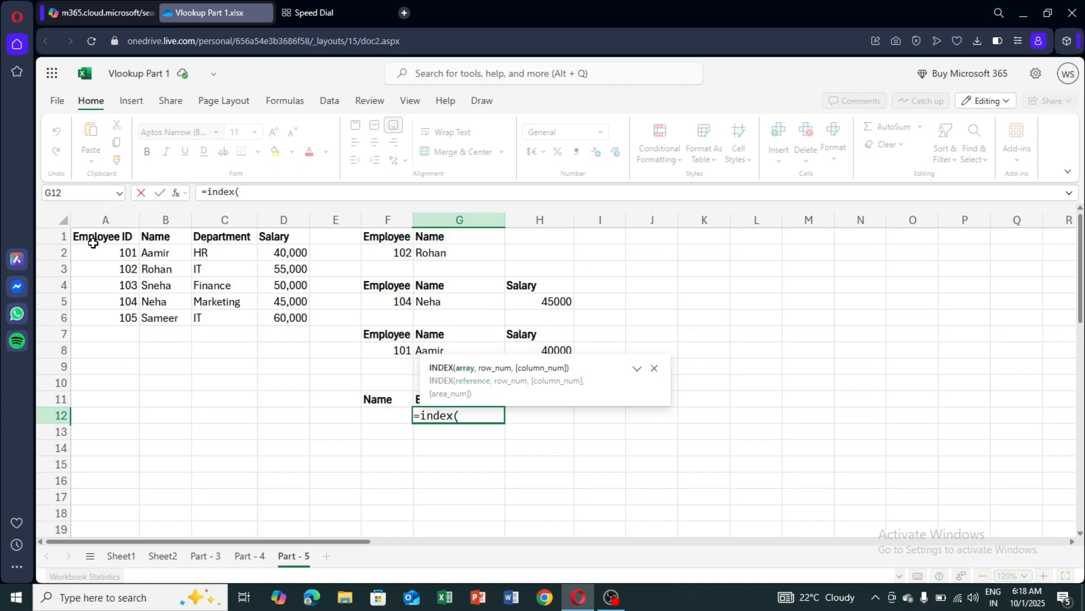
mouse_move(103, 249)
mouse_down()
mouse_move(249, 283)
mouse_move(287, 314)
mouse_up()
text(,)
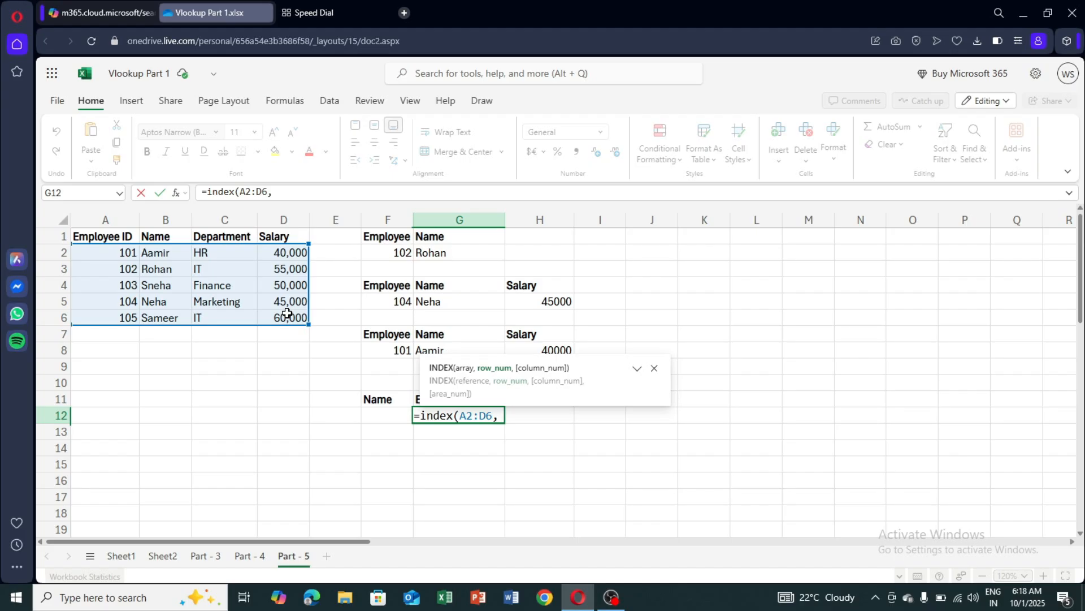
Step: Add the row argument to the G12 formula as an exact MATCH of F12 in B2:B6 with match type 0
text(matc)
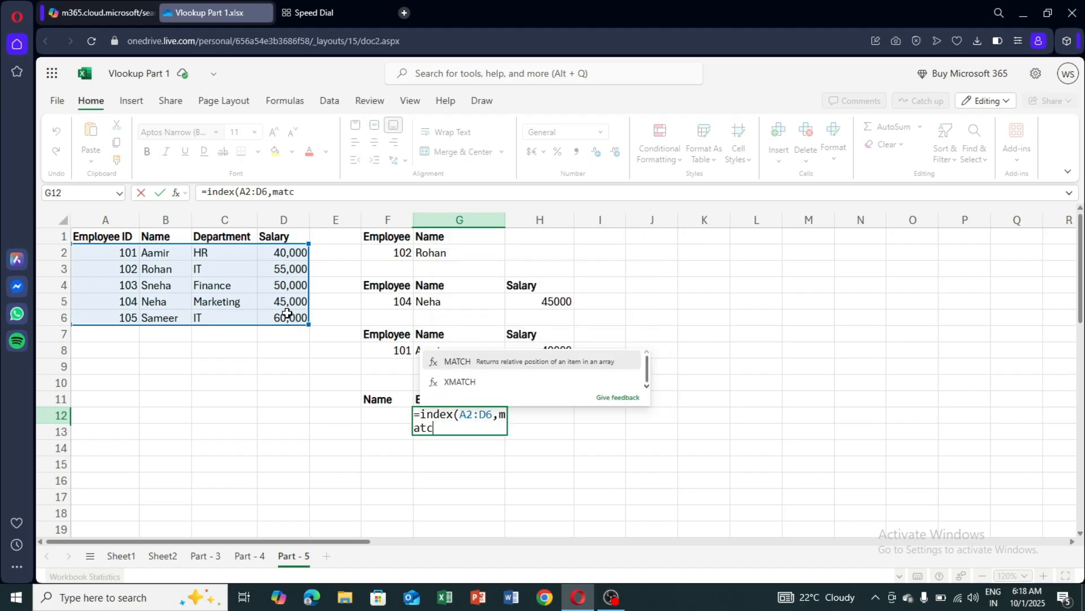
text(h()
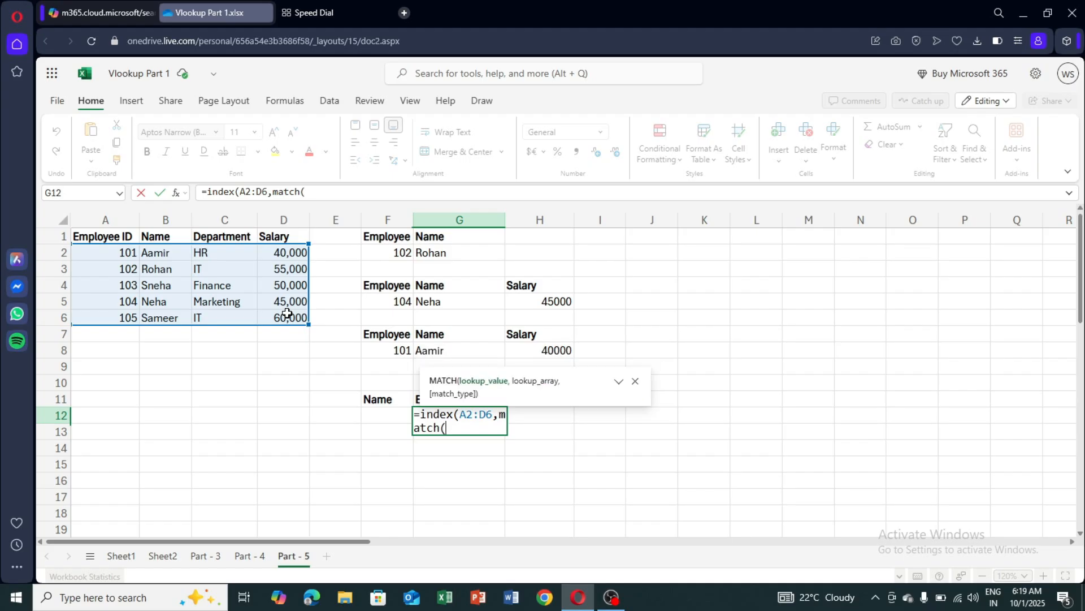
click(387, 415)
text(,)
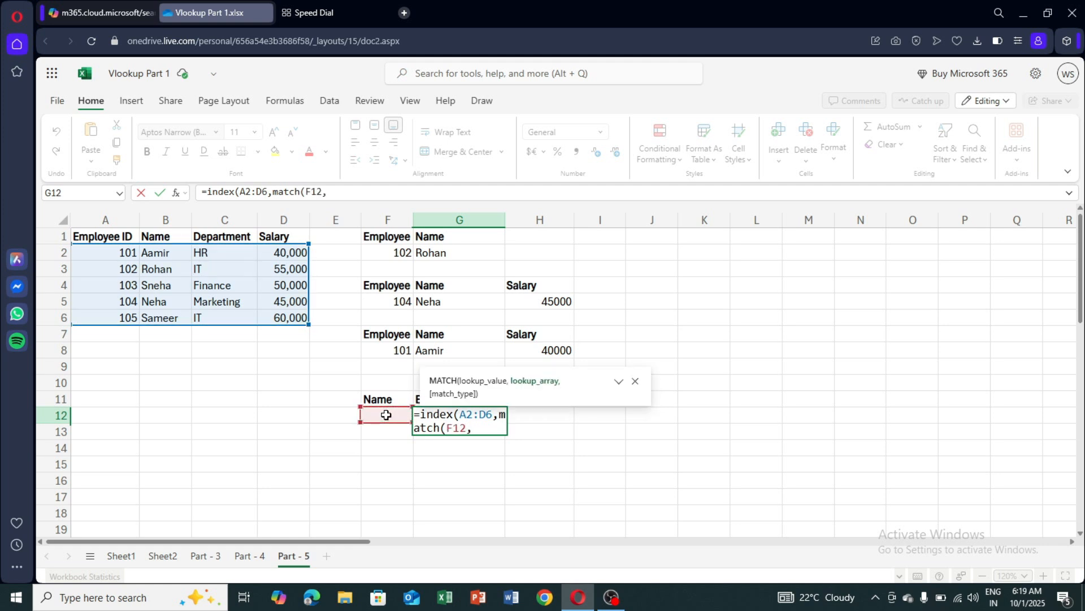
drag(164, 253, 162, 321)
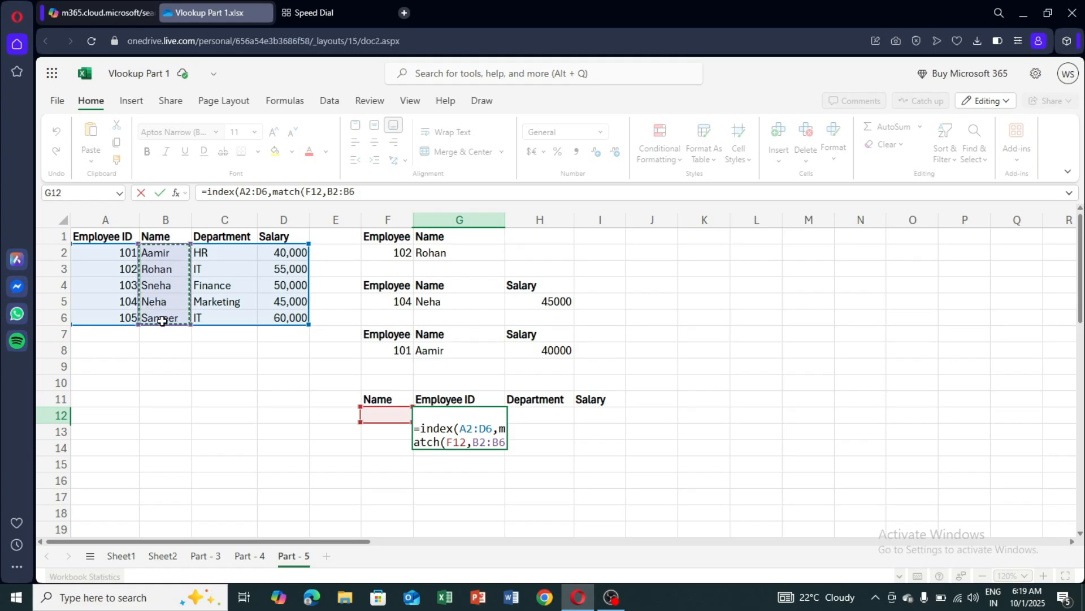
text(,)
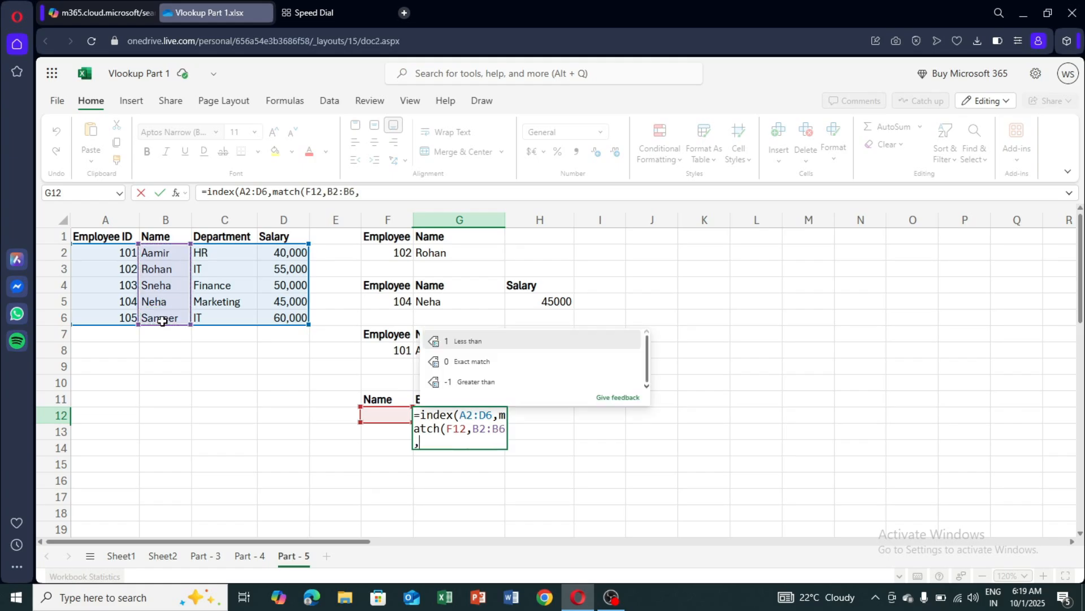
text(0)
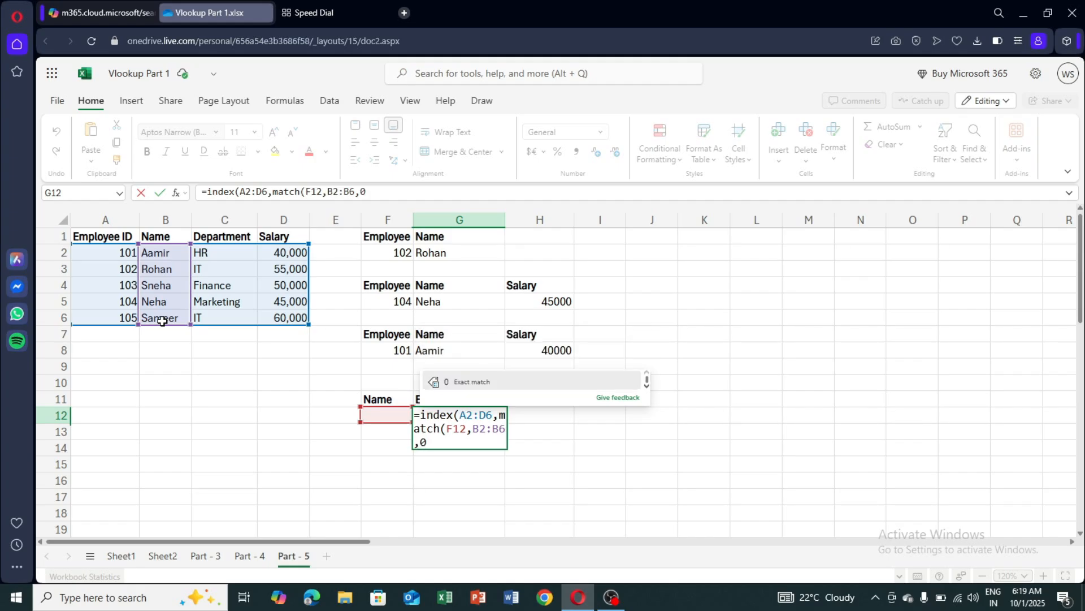
text())
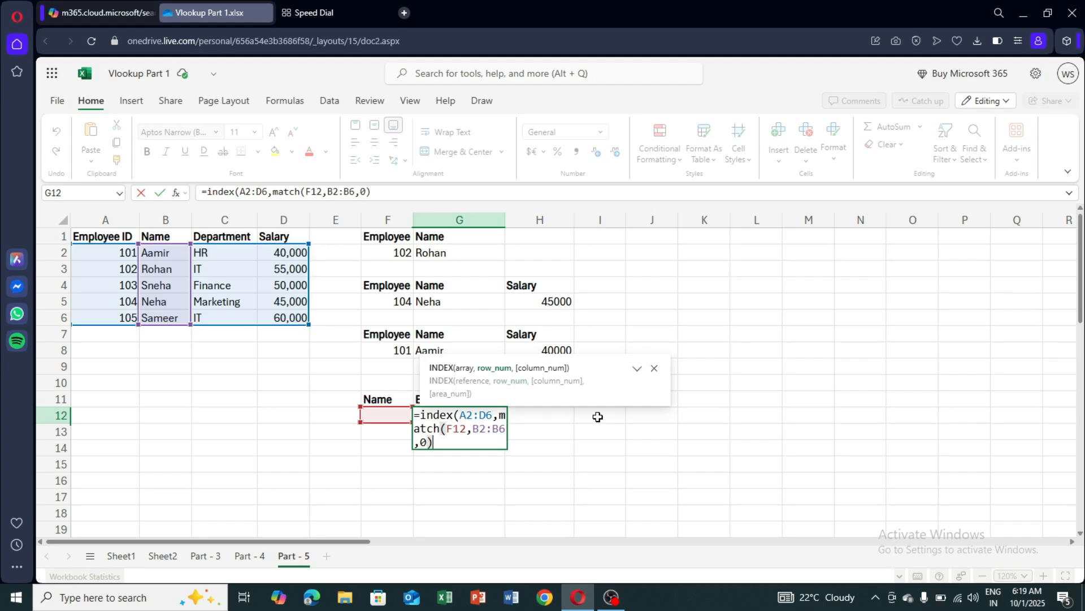
Step: Complete the G12 formula with a column MATCH of G11 in the headers A1:D1, using match type 0
text(,match)
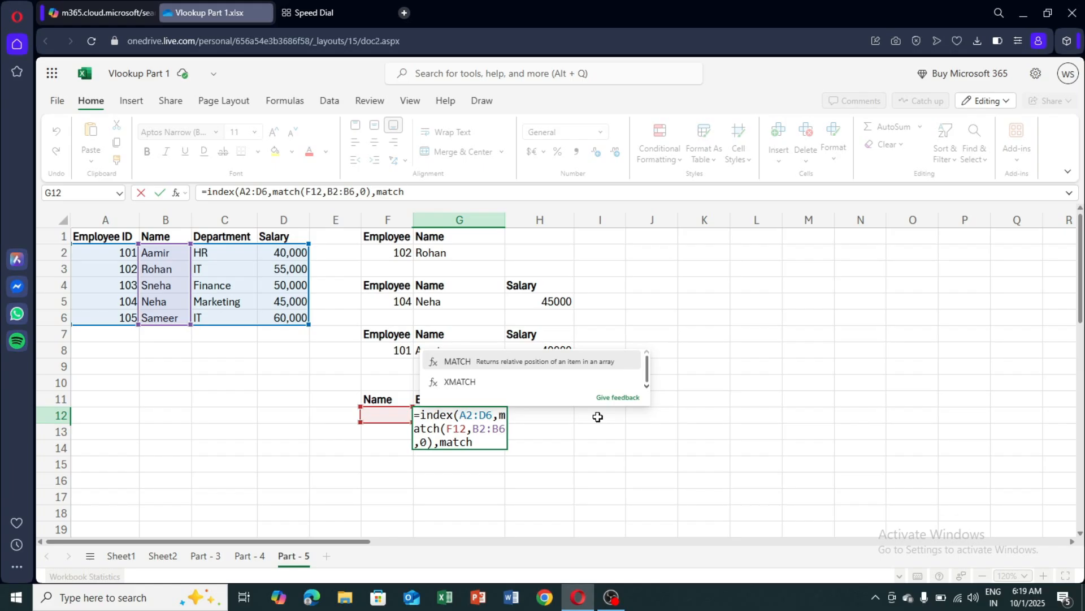
text(()
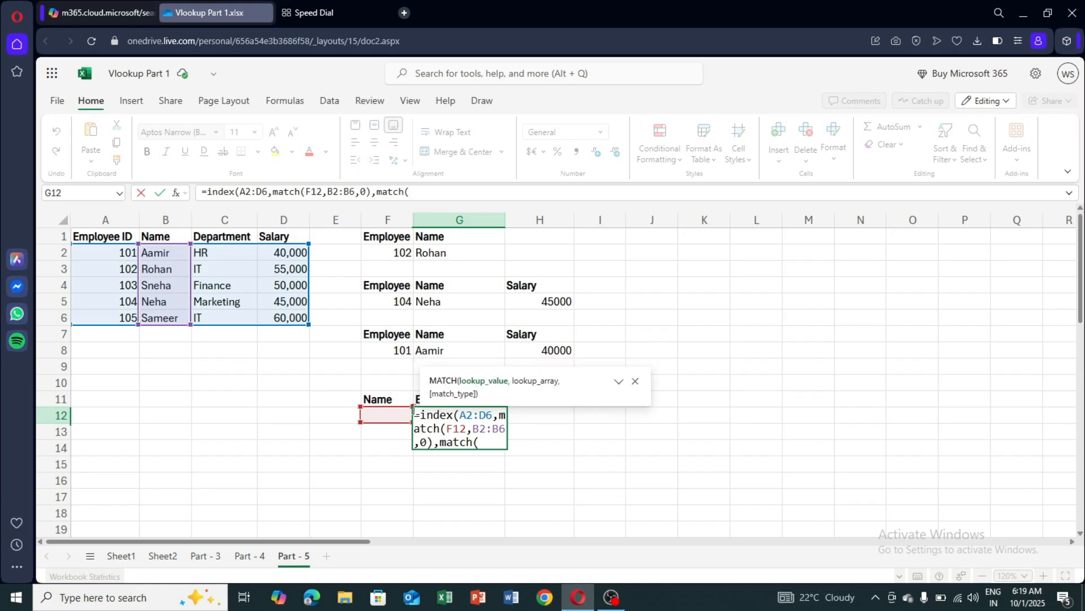
drag(544, 386, 563, 500)
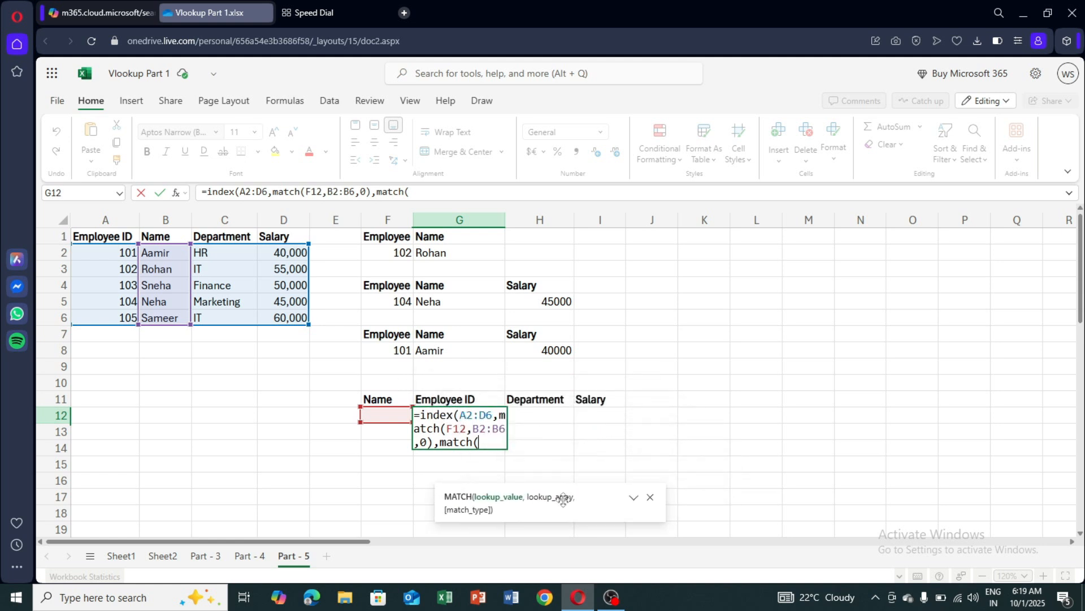
click(467, 400)
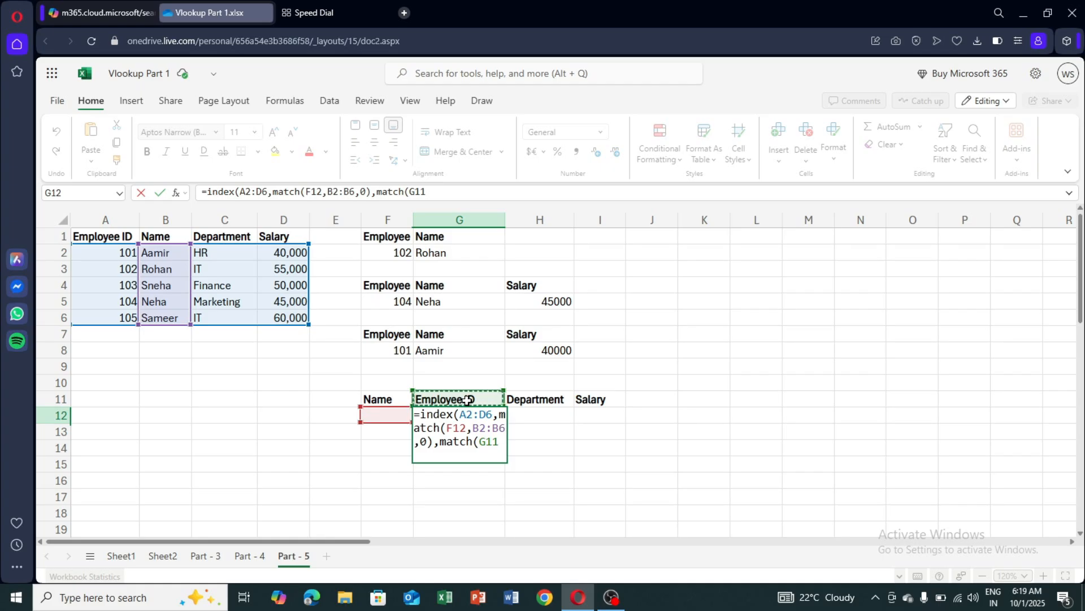
text(,)
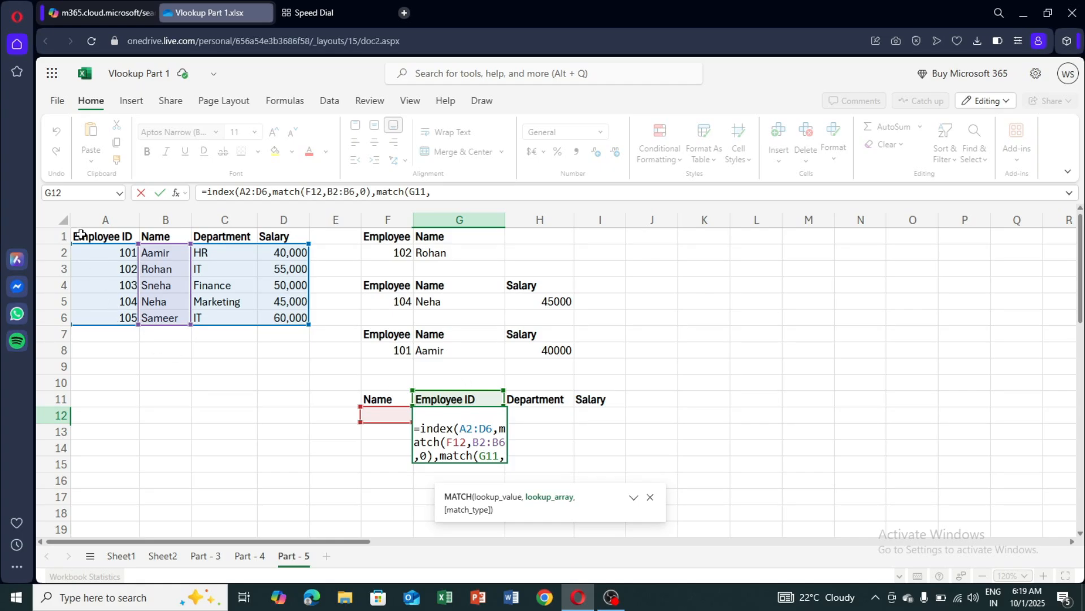
drag(80, 234, 295, 240)
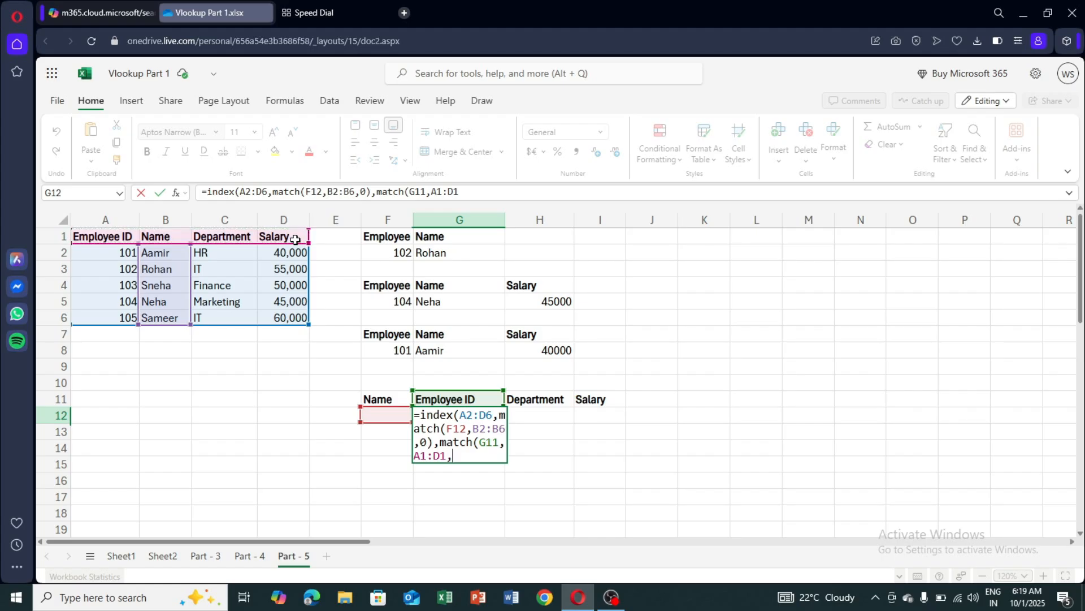
text(,0)))
Step: Lock the INDEX array as $A$2:$D$6 and the row lookup value as $F12 in the G12 formula
click(482, 455)
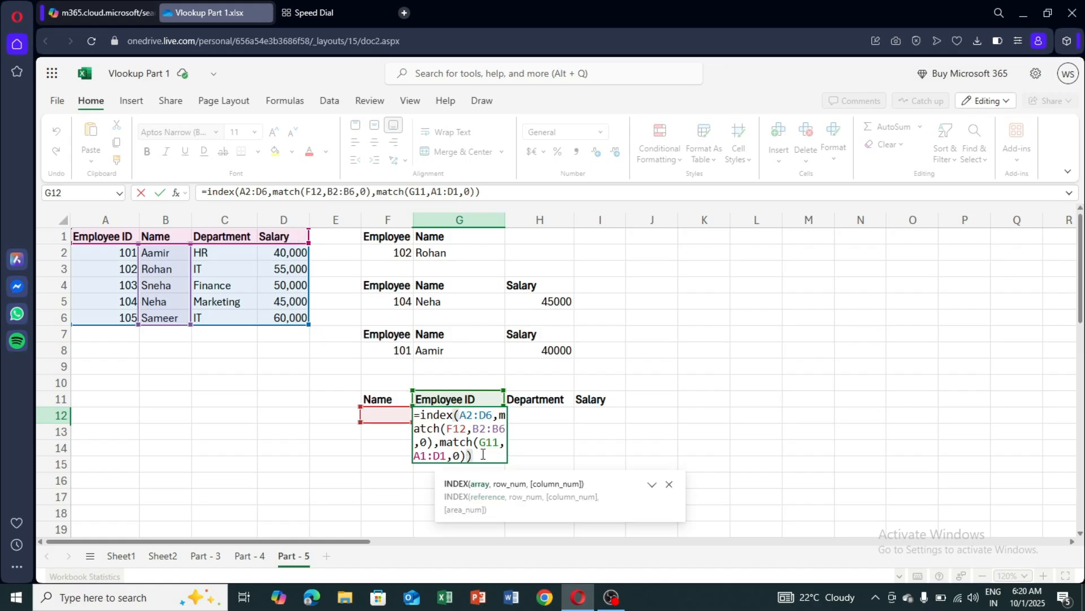
key(F4)
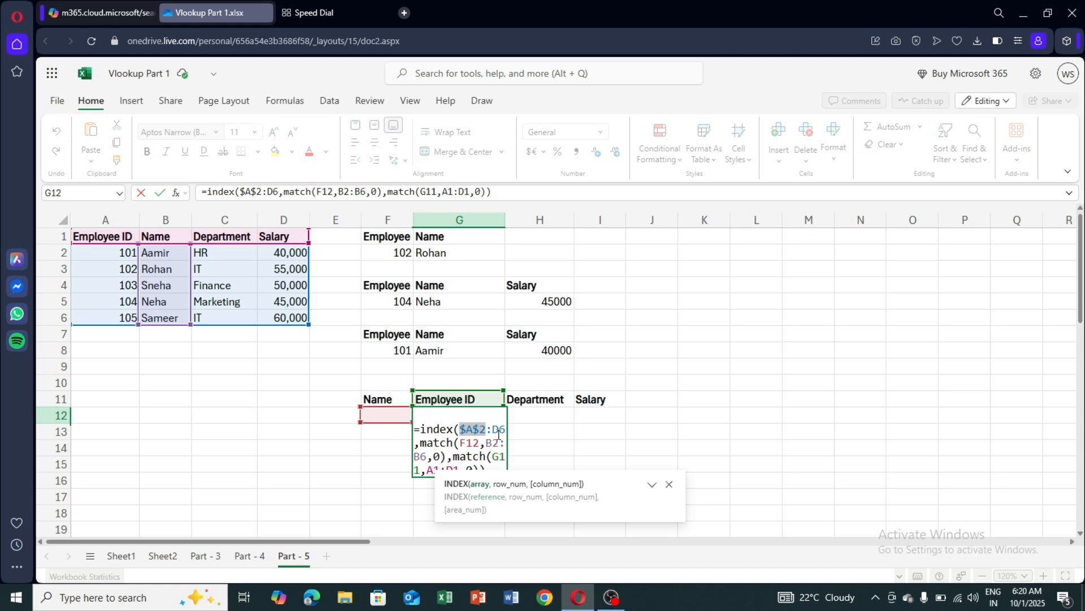
key(F4)
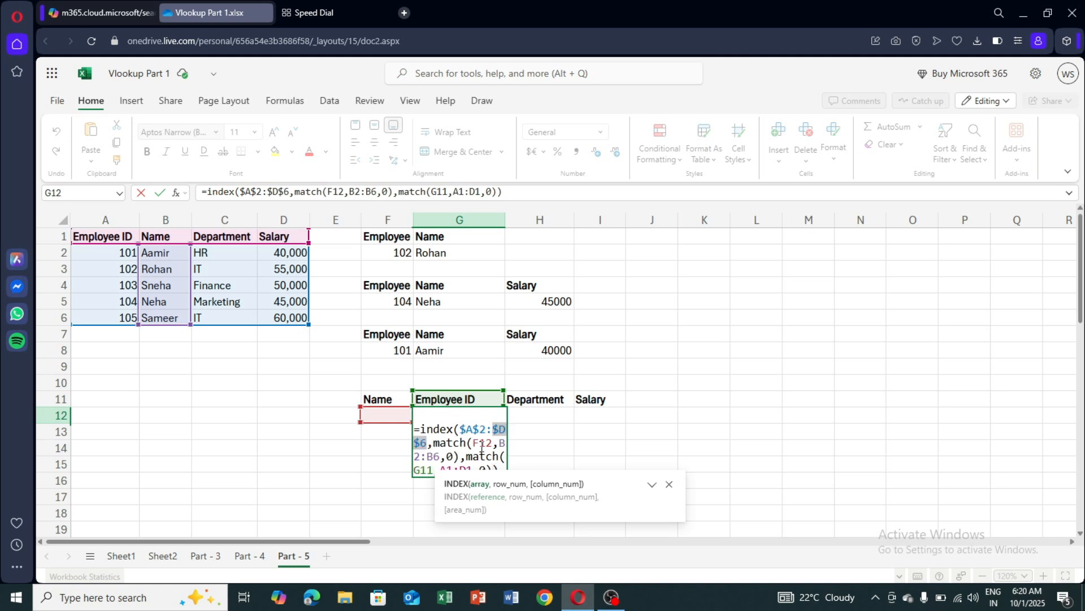
click(477, 443)
key(F4)
key(F4)
key(F4)
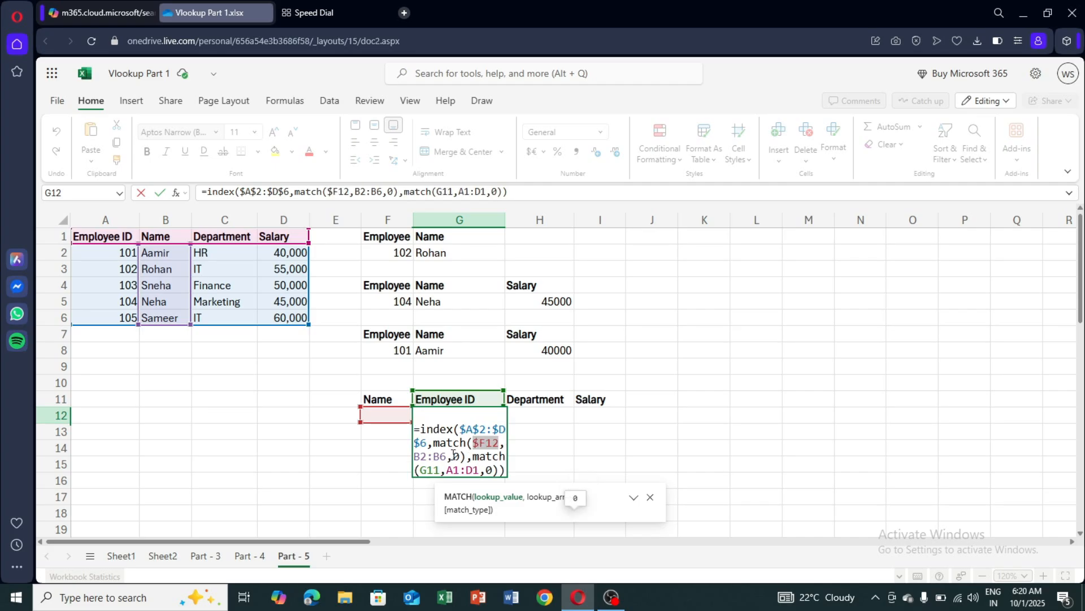
Step: Lock the remaining references as $B$2:$B$6, G$11 and $A$1:$D$1, and commit the G12 formula
click(427, 457)
key(F4)
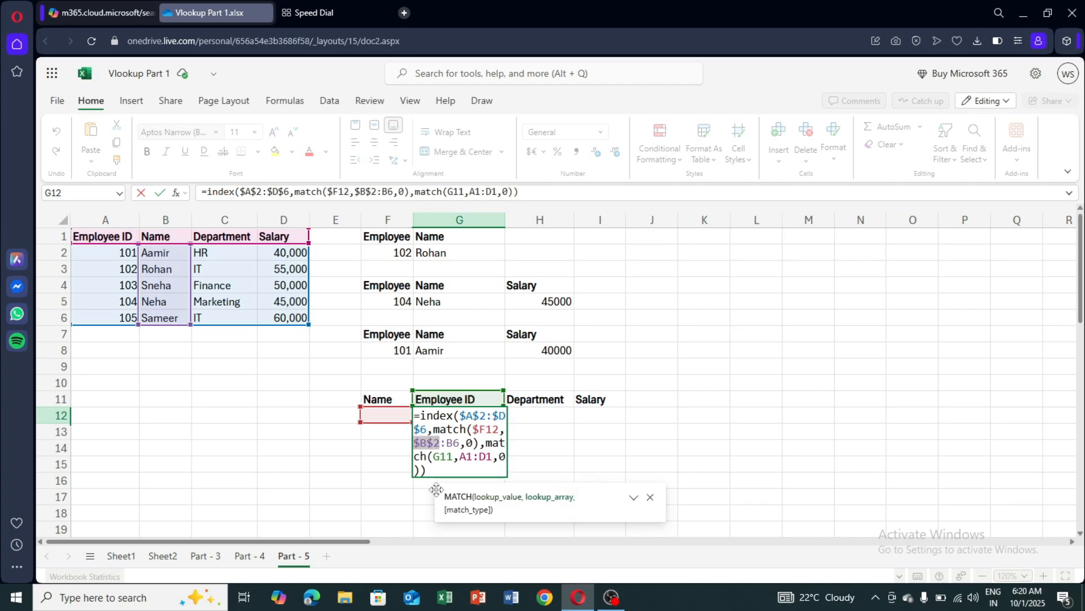
click(452, 443)
key(F4)
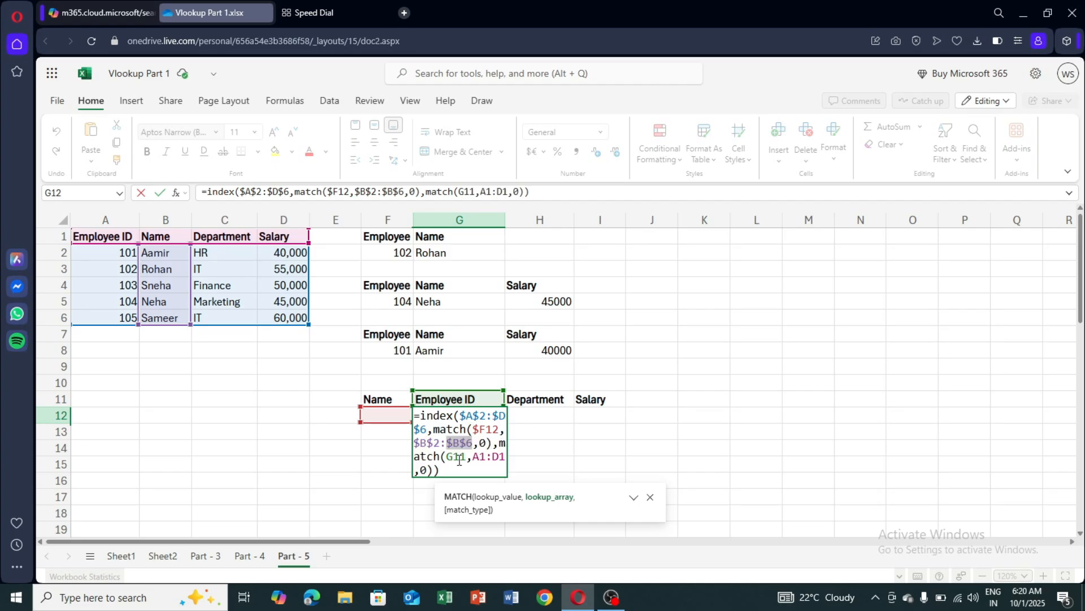
click(457, 456)
key(F4)
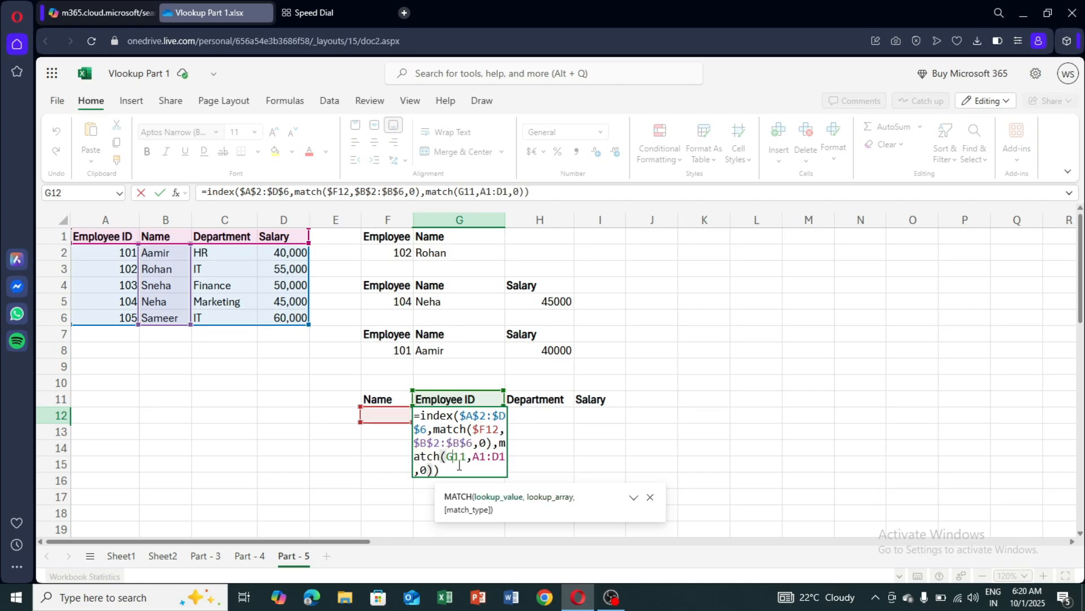
key(F4)
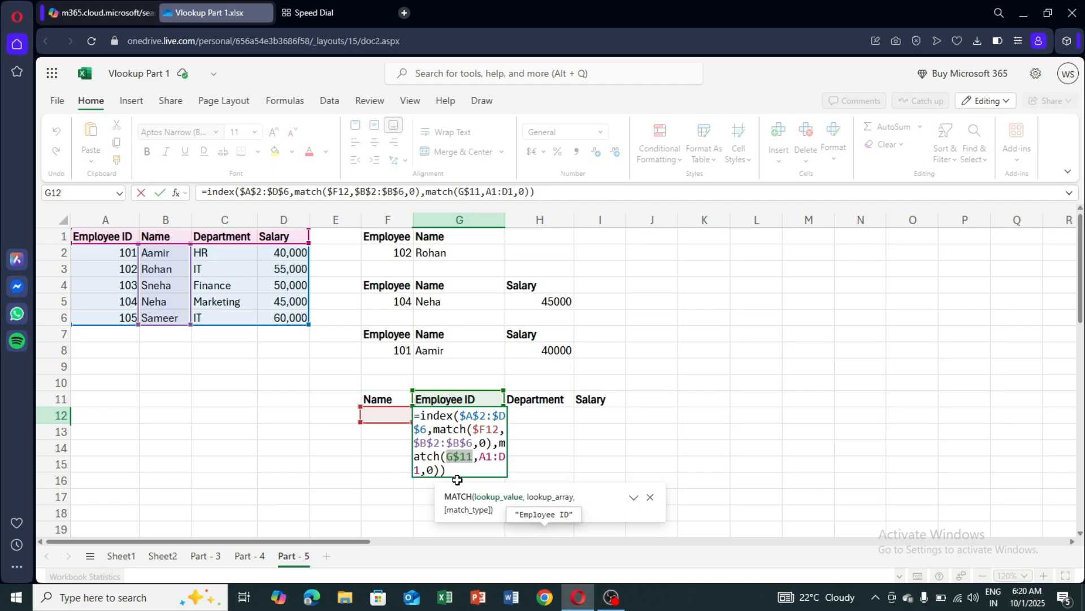
click(487, 457)
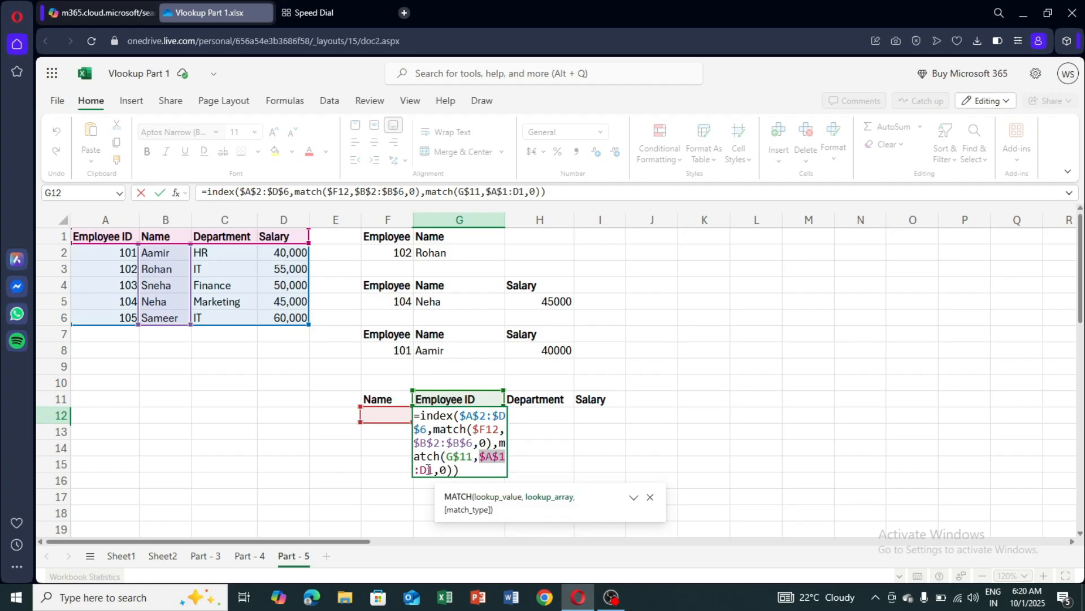
key(F4)
key(ctrl+Return)
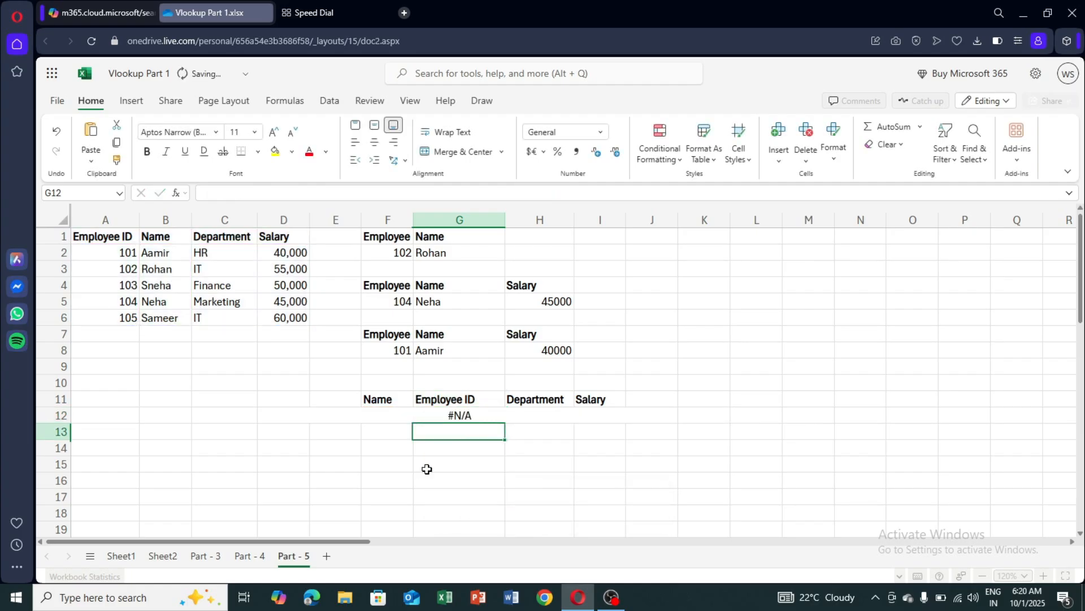
Step: Enter the employee name listed in B6 as the lookup value in F12
key(Left)
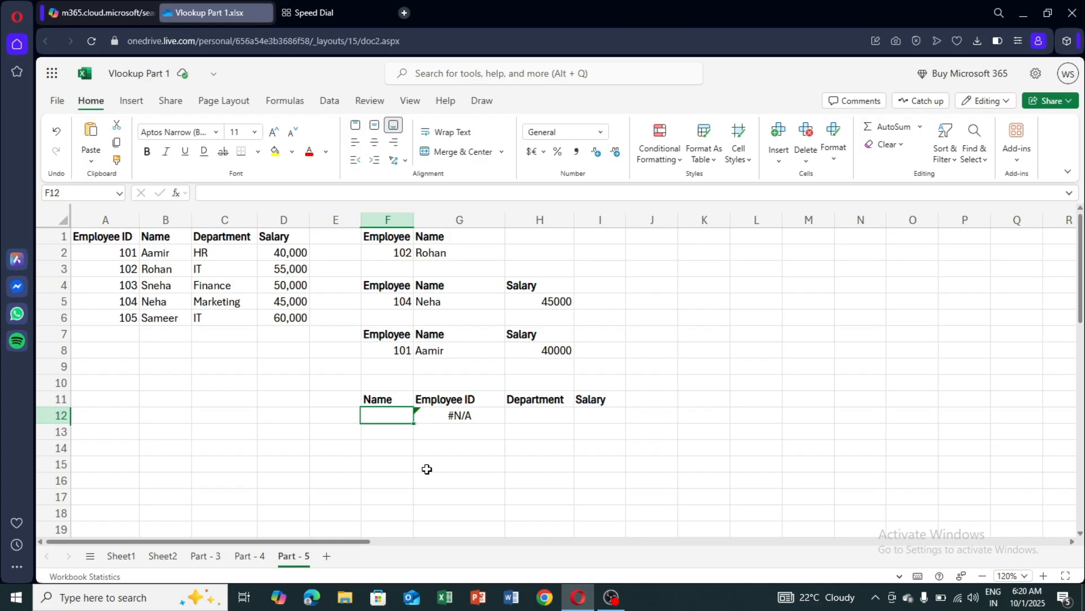
text(Sameer)
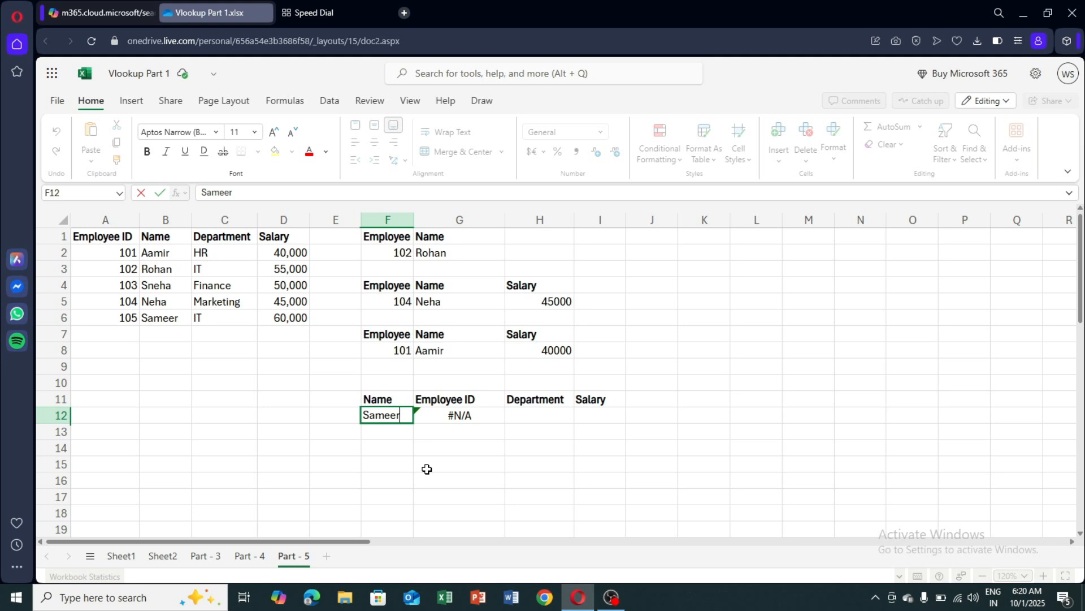
key(Return)
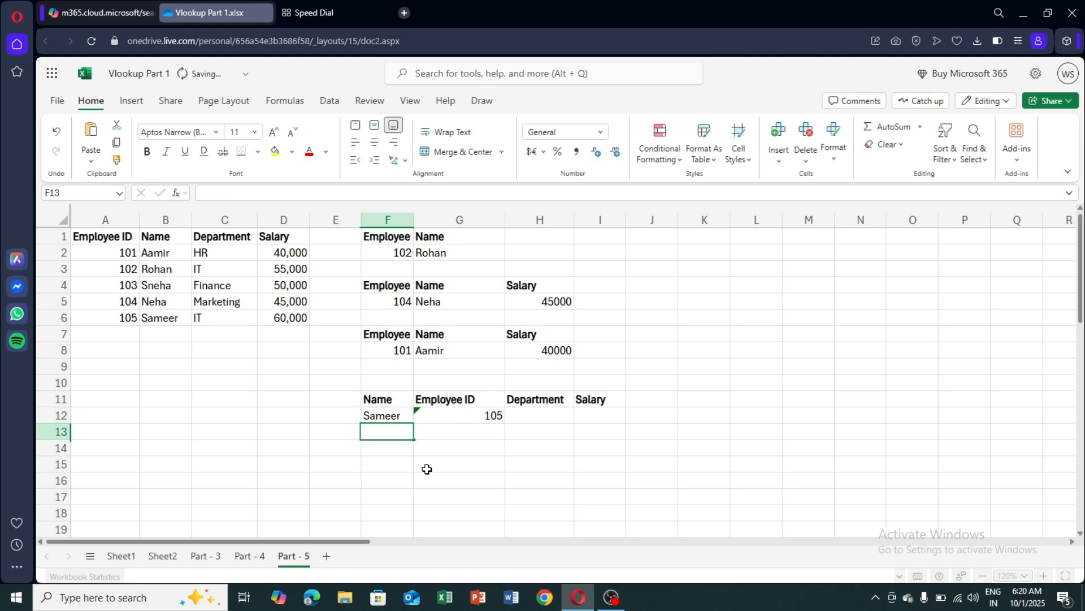
Step: Fill the G12 formula across to I12 and check the results against the source record in row 6
click(453, 418)
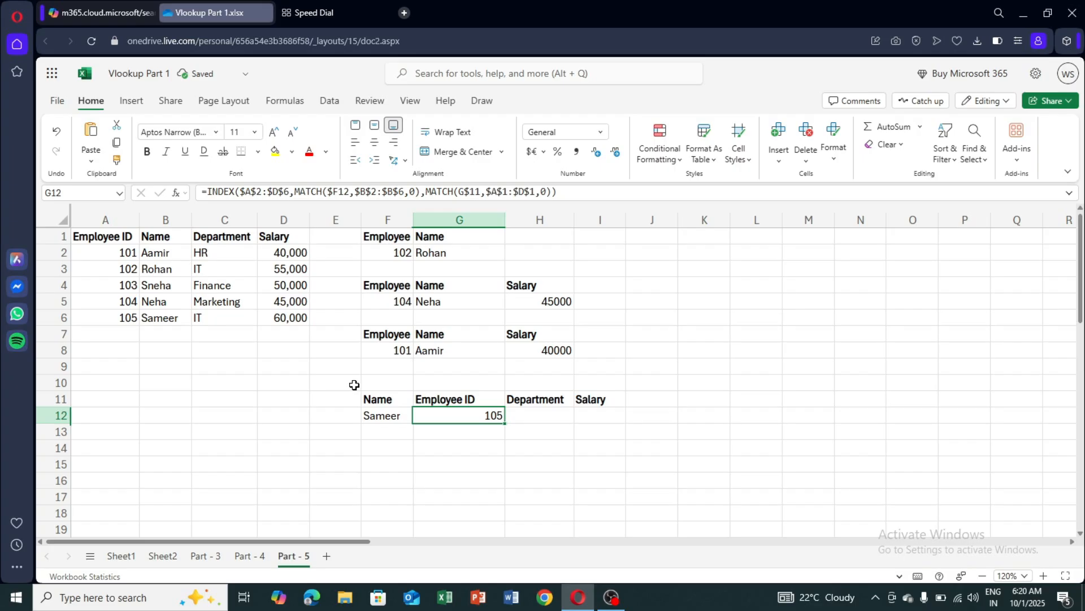
drag(505, 423, 597, 421)
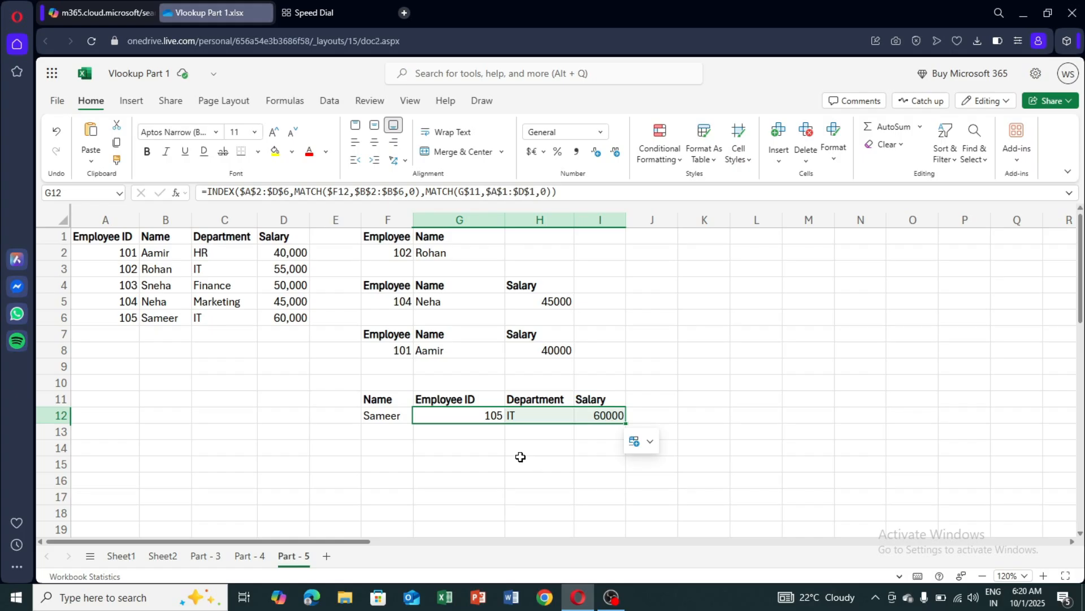
click(160, 322)
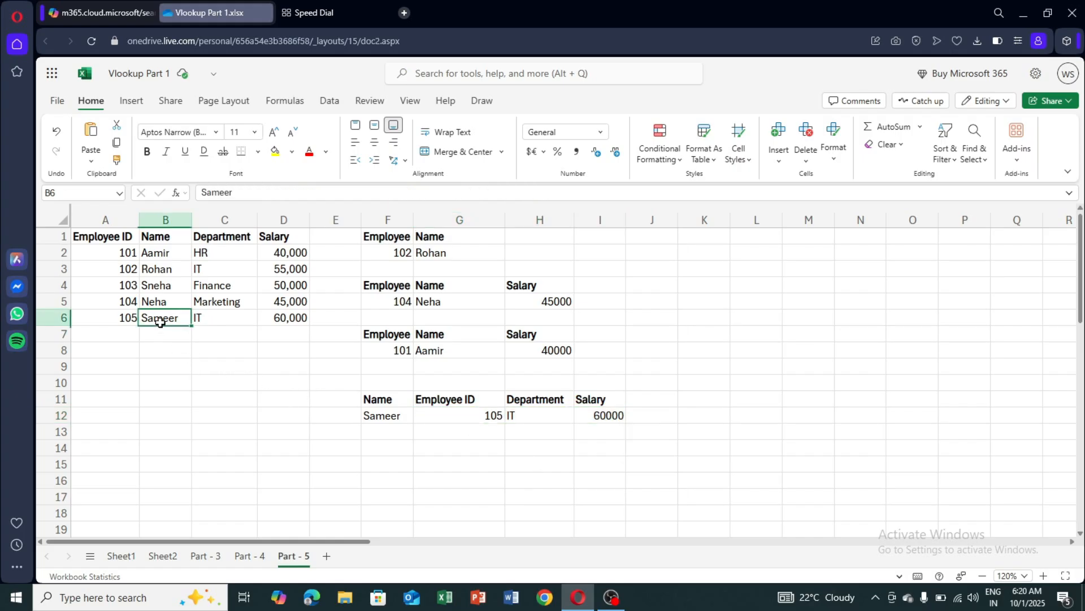
click(118, 319)
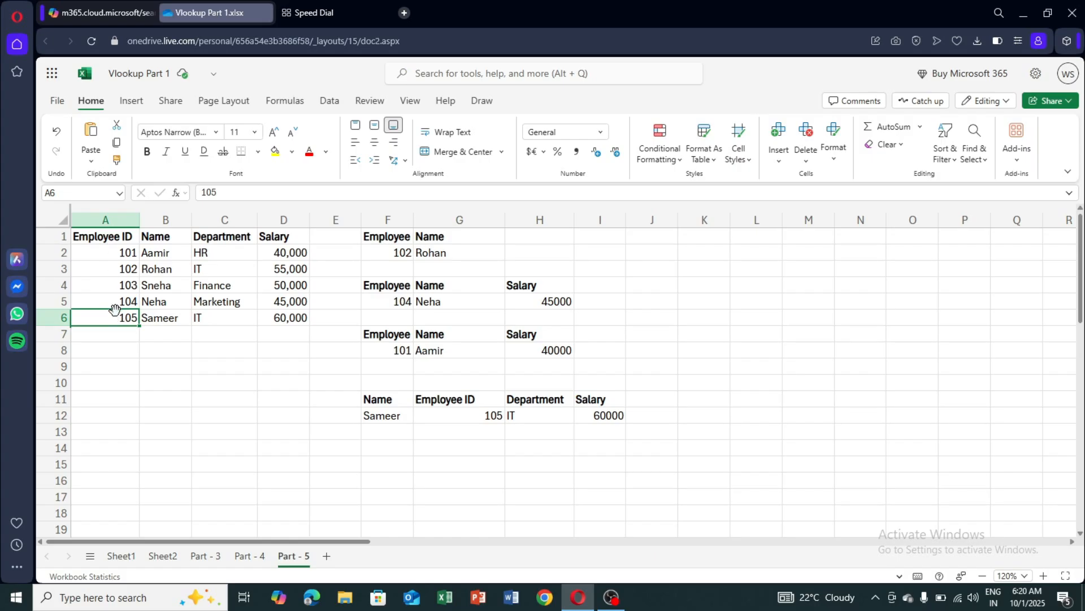
Step: Compare the source record in row 6 with the name lookup results in F12:I12 and review their formulas
click(203, 322)
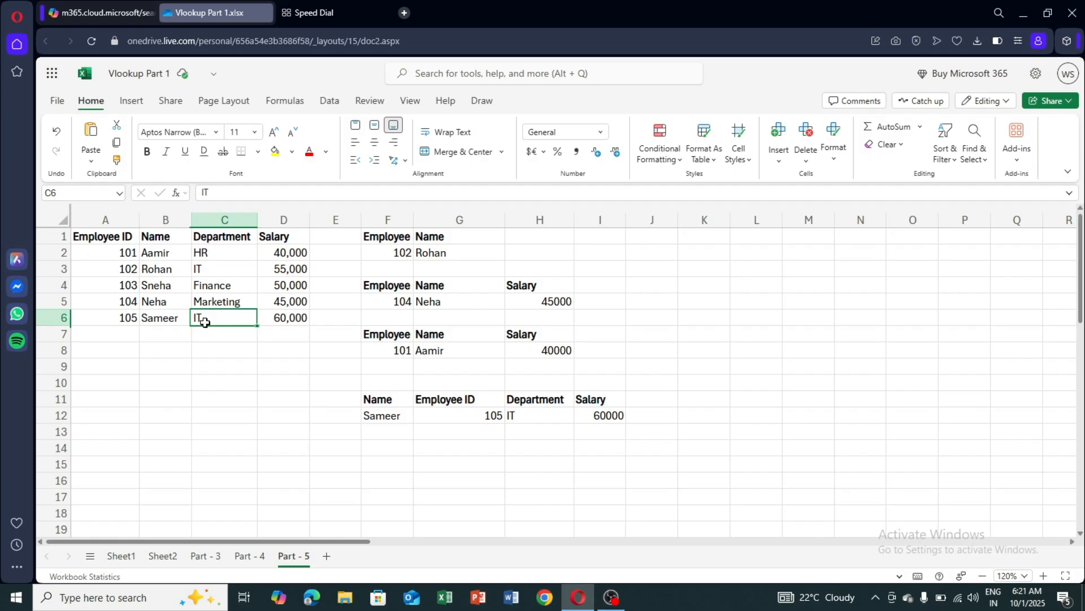
click(295, 316)
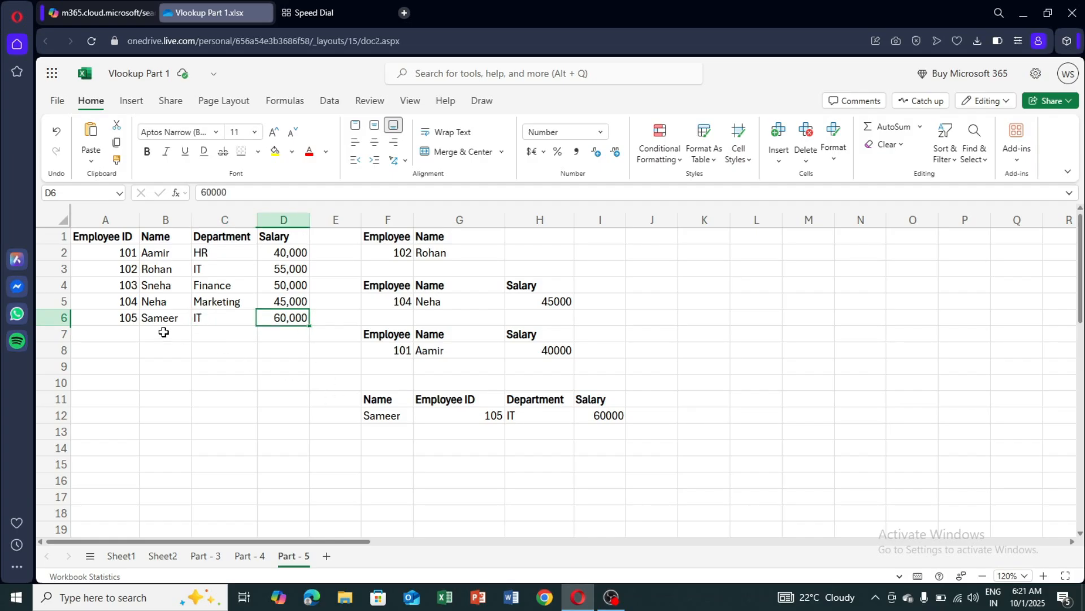
click(446, 417)
click(522, 415)
click(593, 415)
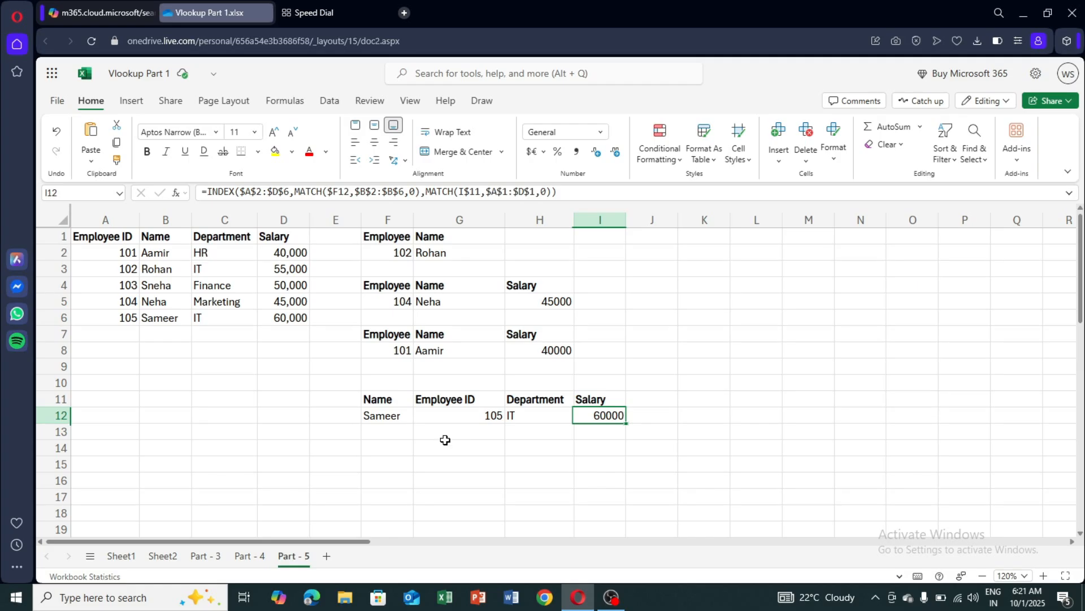
click(411, 446)
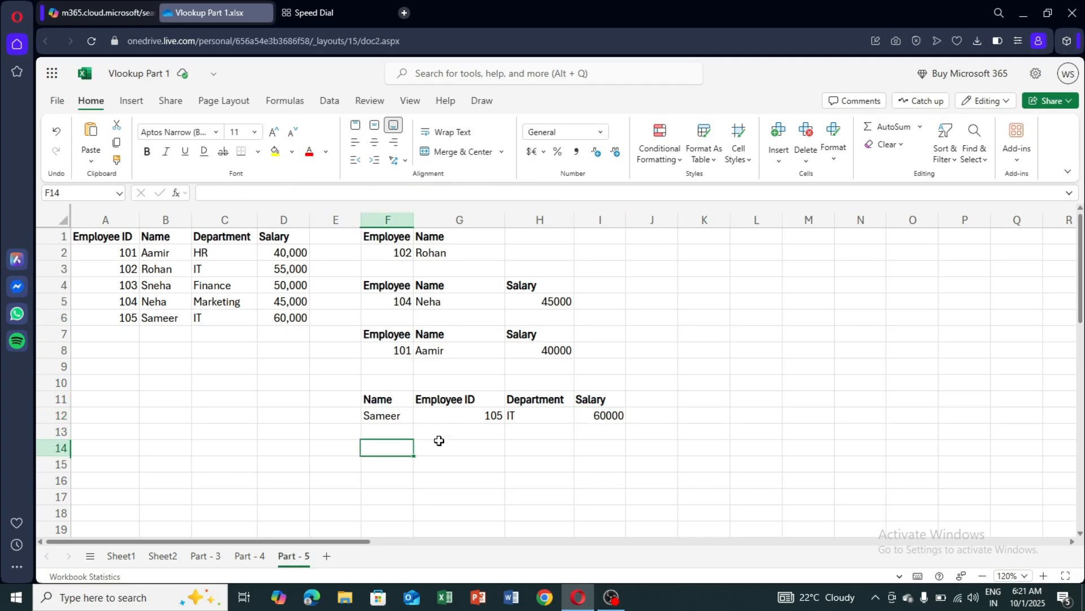
click(399, 412)
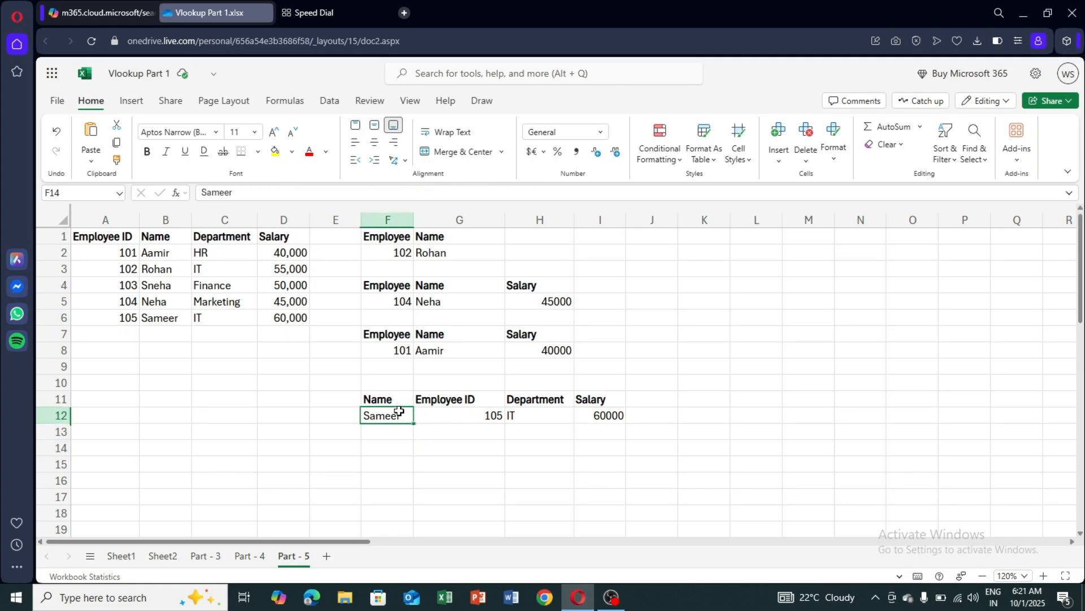
click(437, 414)
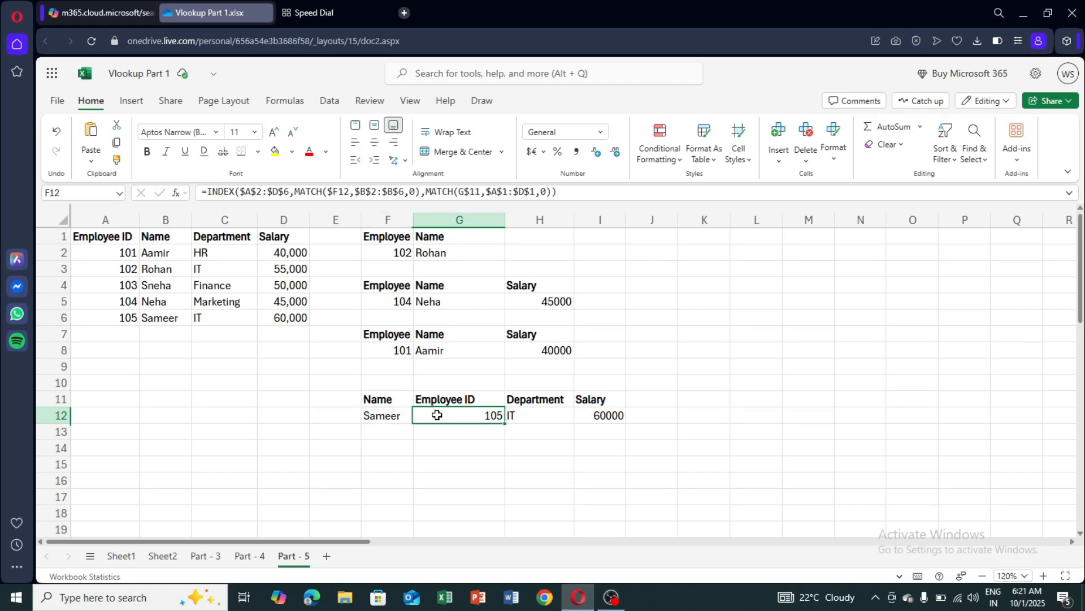
drag(400, 414, 628, 423)
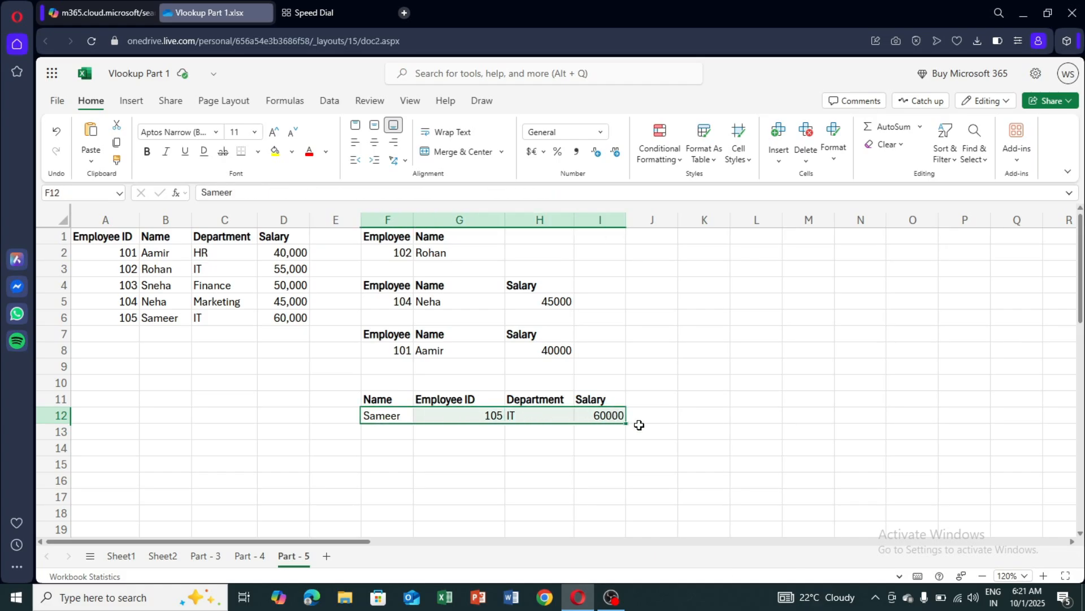
Step: Fill the lookup formulas in G12:I12 down through row 16
click(507, 448)
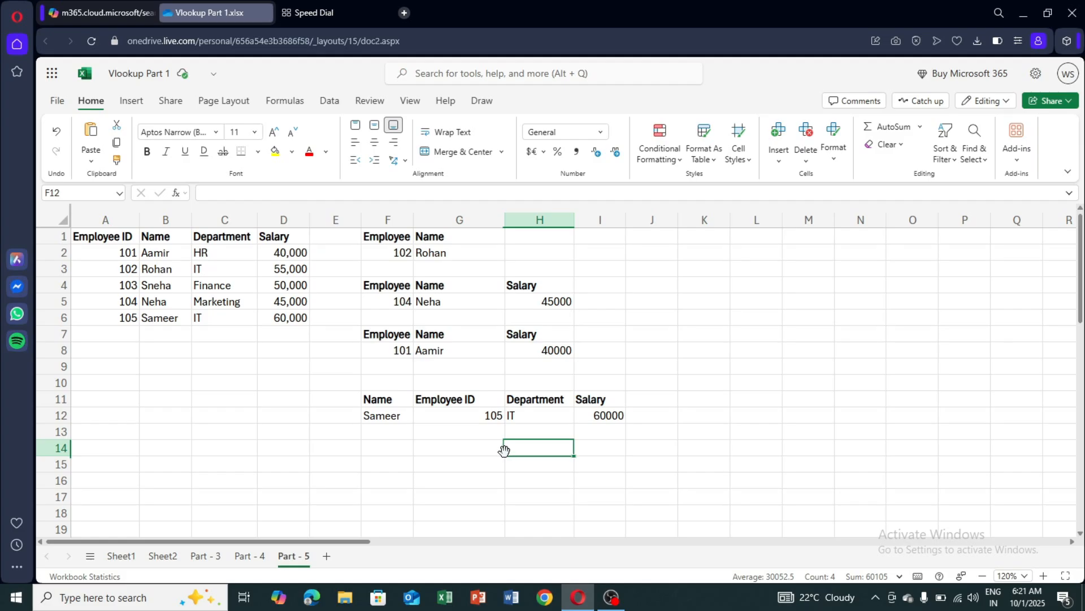
click(473, 417)
drag(473, 417, 624, 481)
Step: Enter the employee names listed in B3, B5, B2 and B4, in that order, as lookup values in F13:F16
click(371, 428)
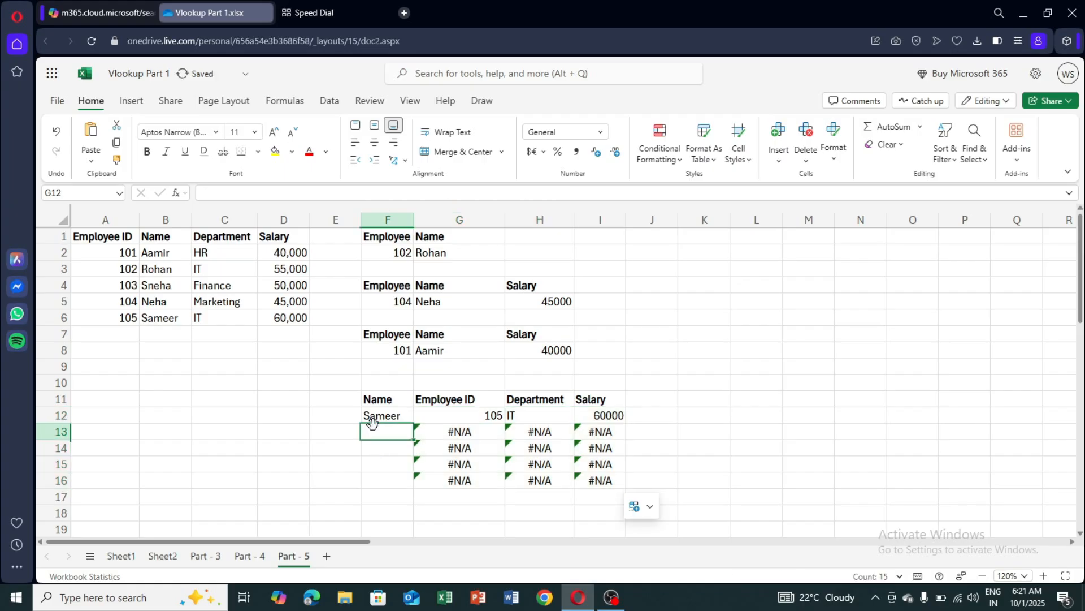
mouse_move(428, 466)
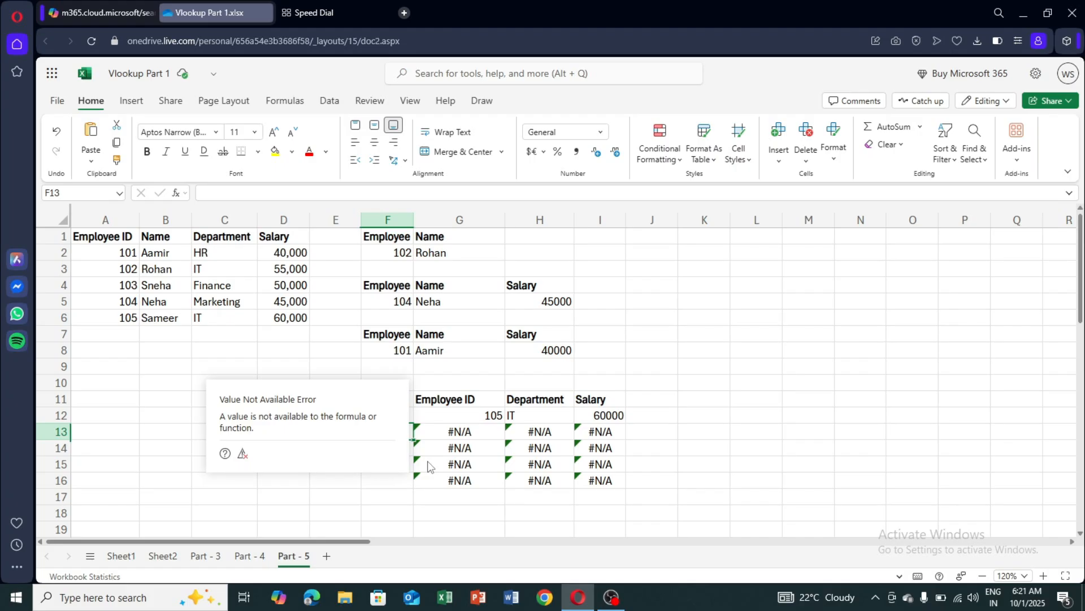
text(Rohan)
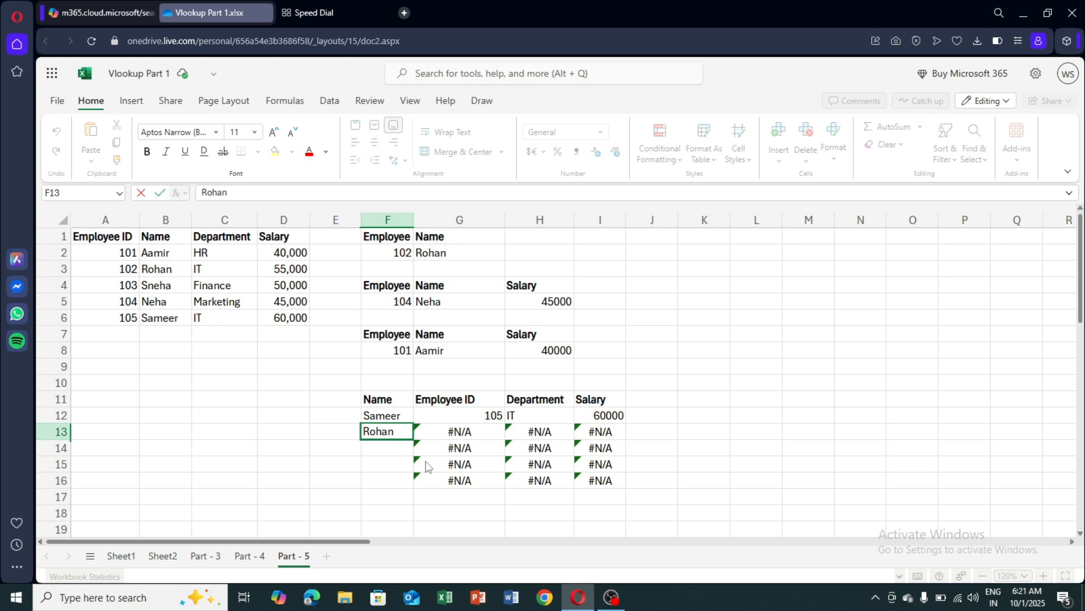
key(Return)
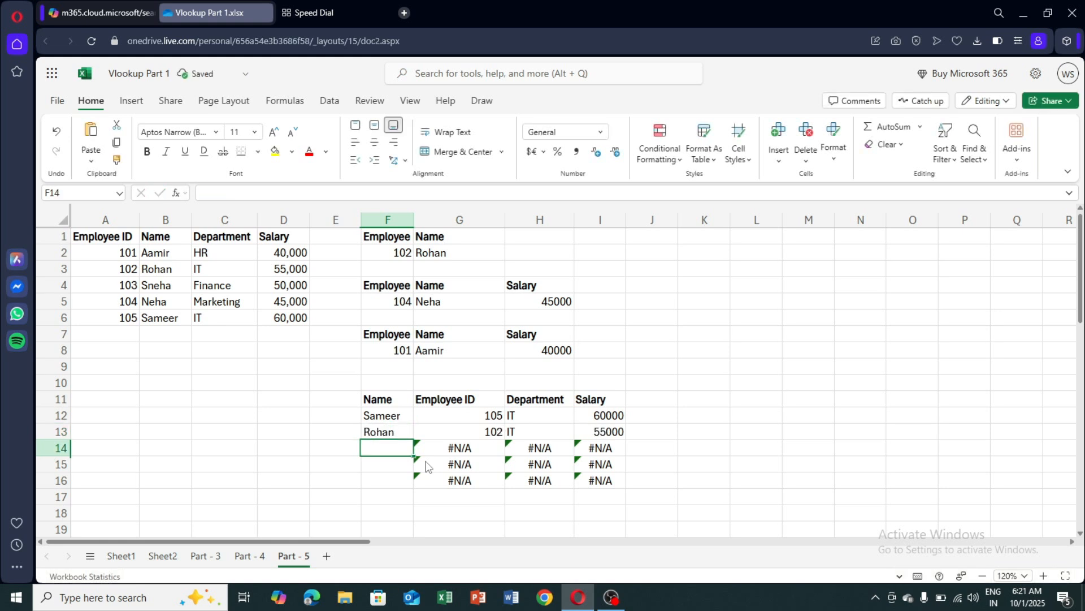
text(Neha)
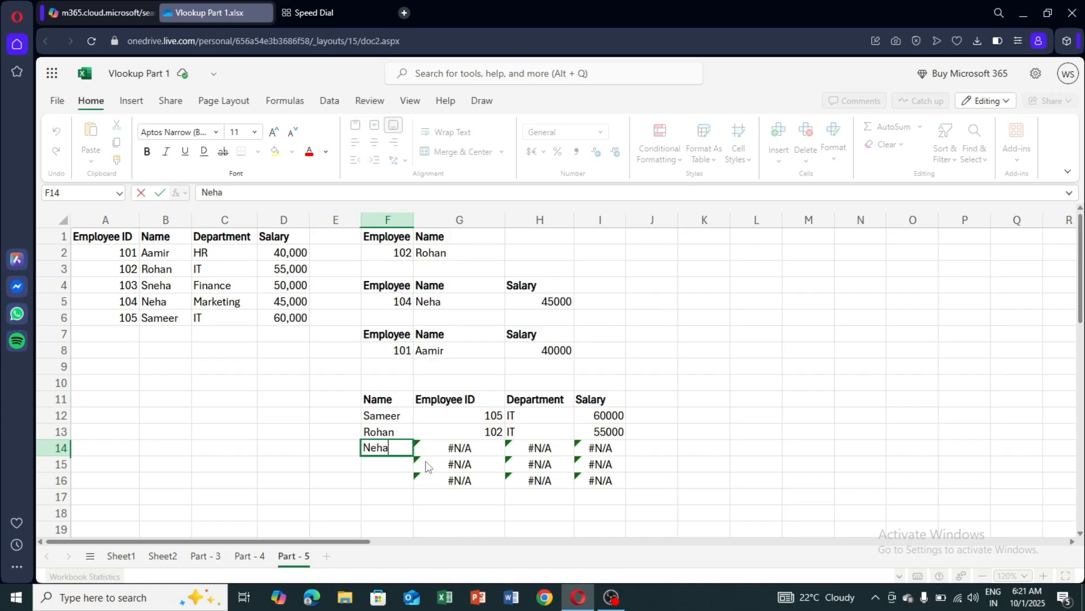
key(Return)
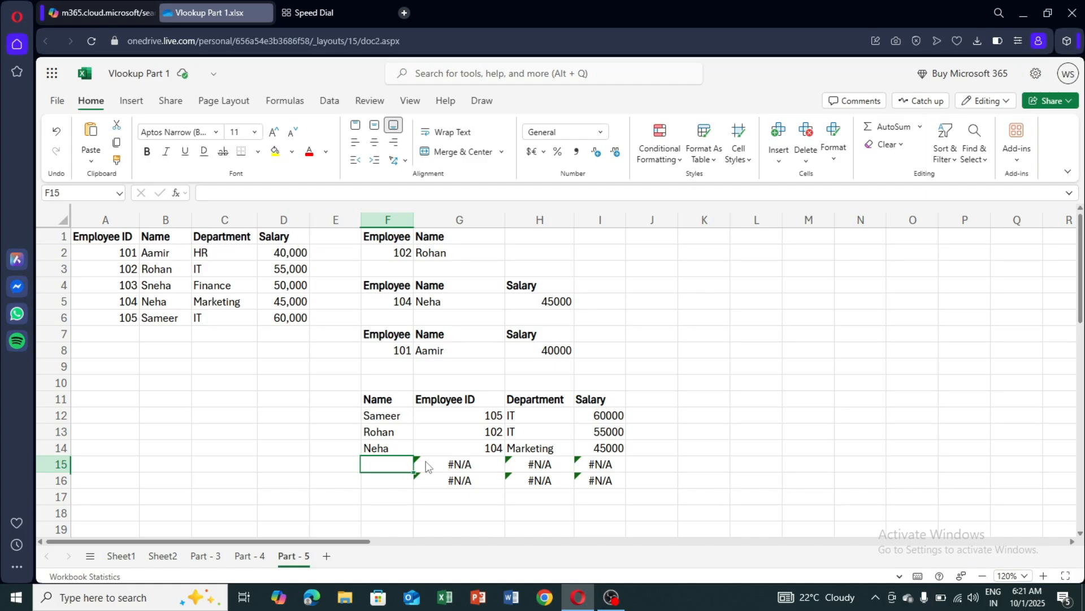
text(Aamir)
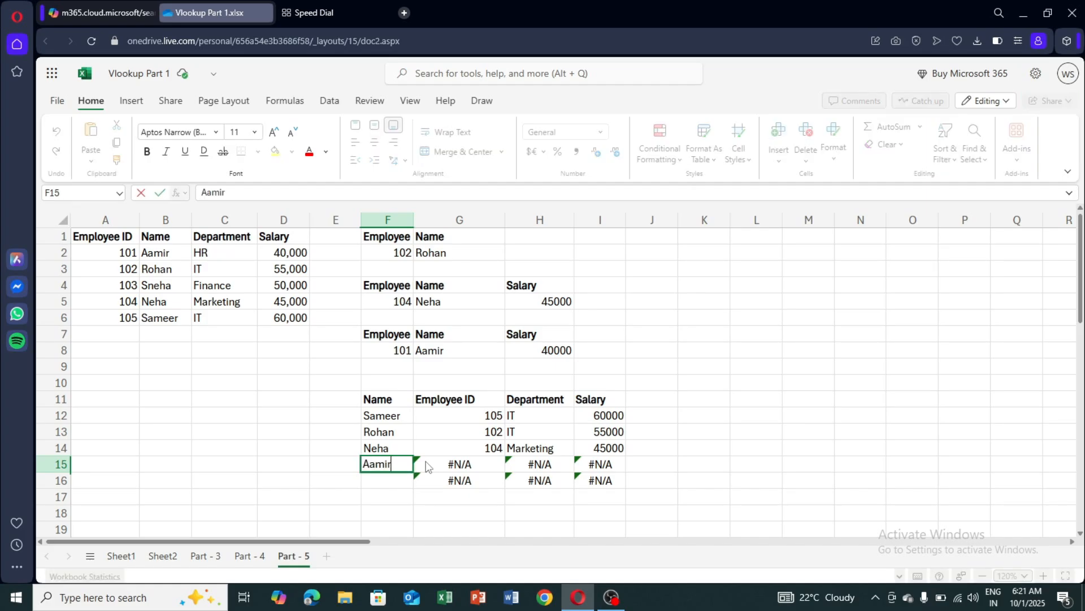
key(Return)
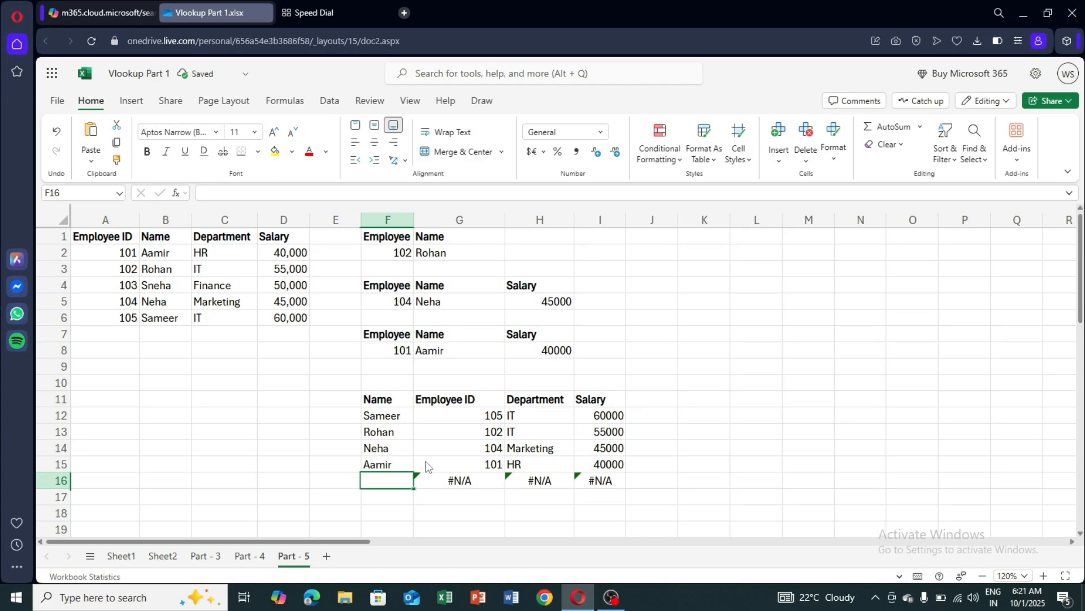
text(Sneha)
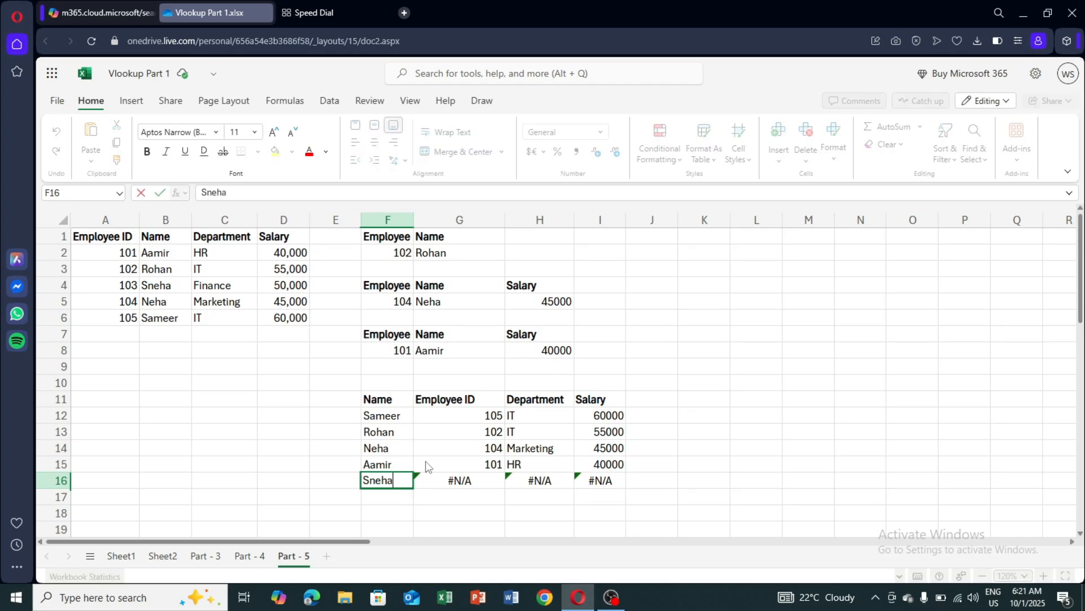
key(Return)
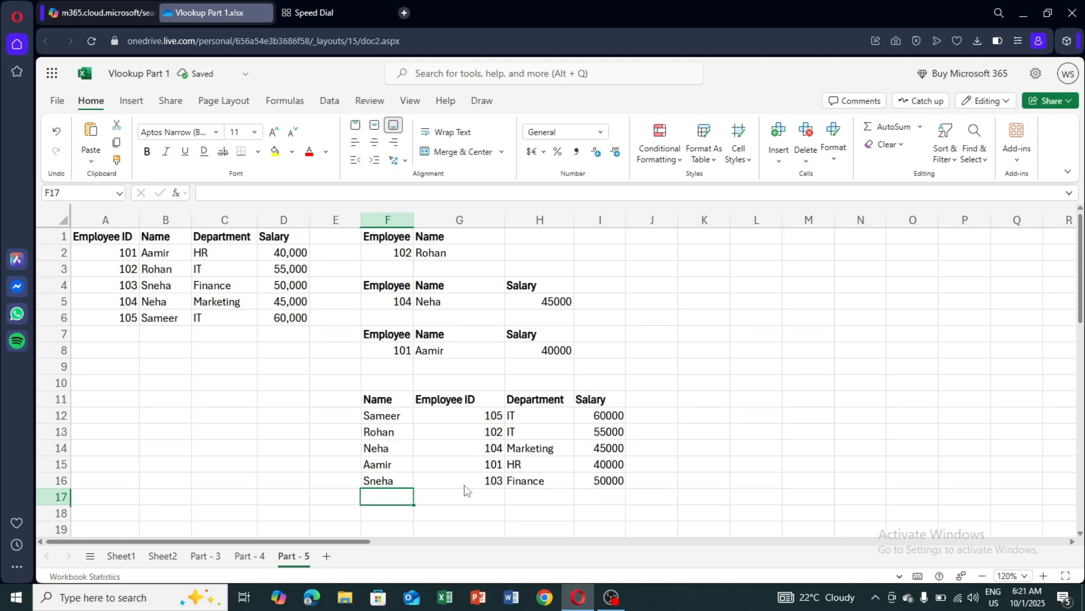
Step: Check the lookup results in row 16 against the source record in row 4
click(368, 484)
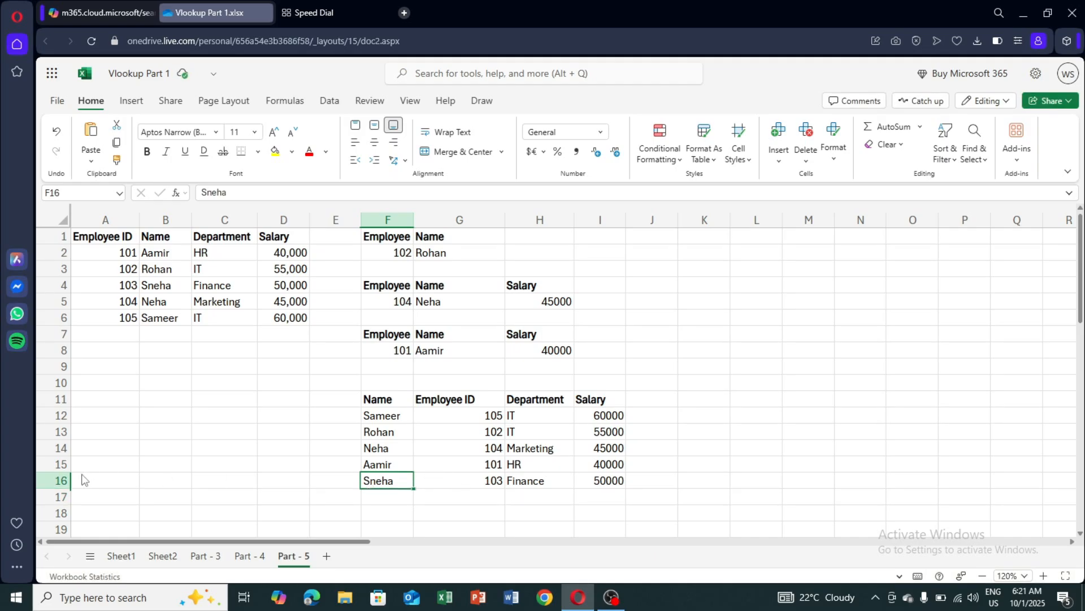
click(54, 480)
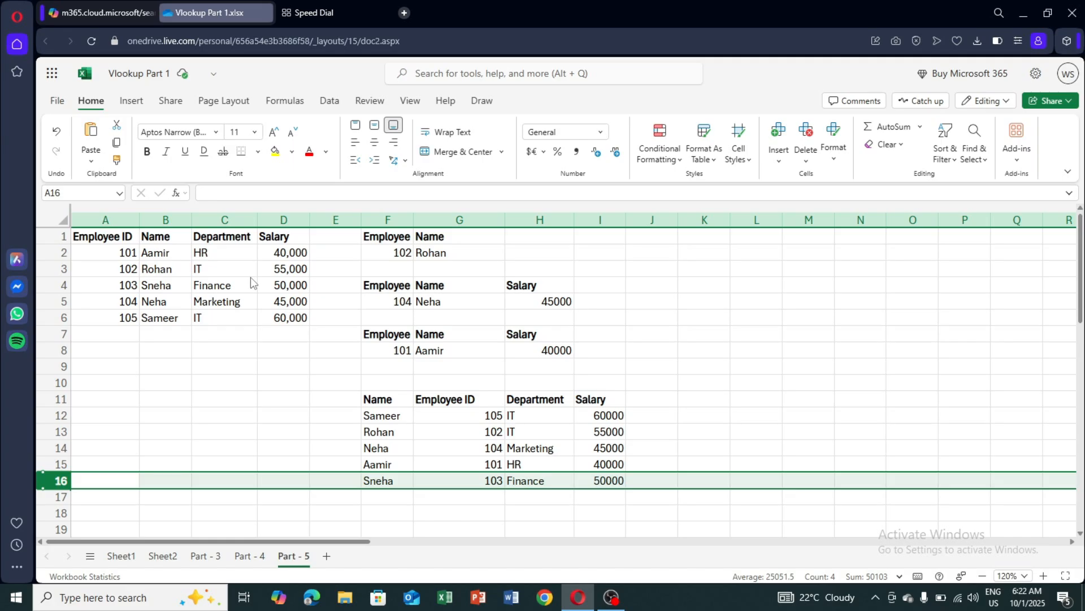
click(292, 286)
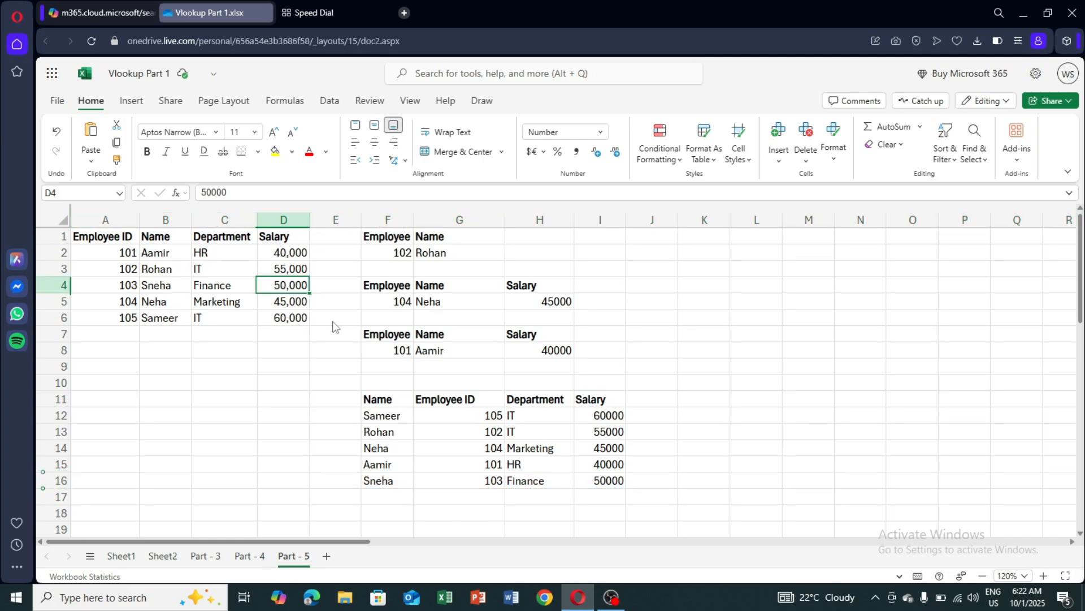